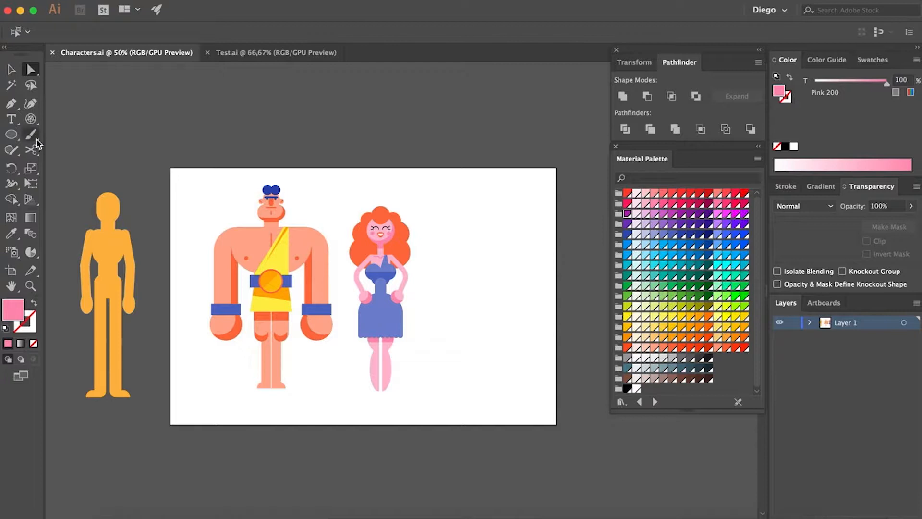
# Draw a pink circle with the Ellipse tool in the empty artboard area beside the woman as the new character's head
pyautogui.click(11, 136)
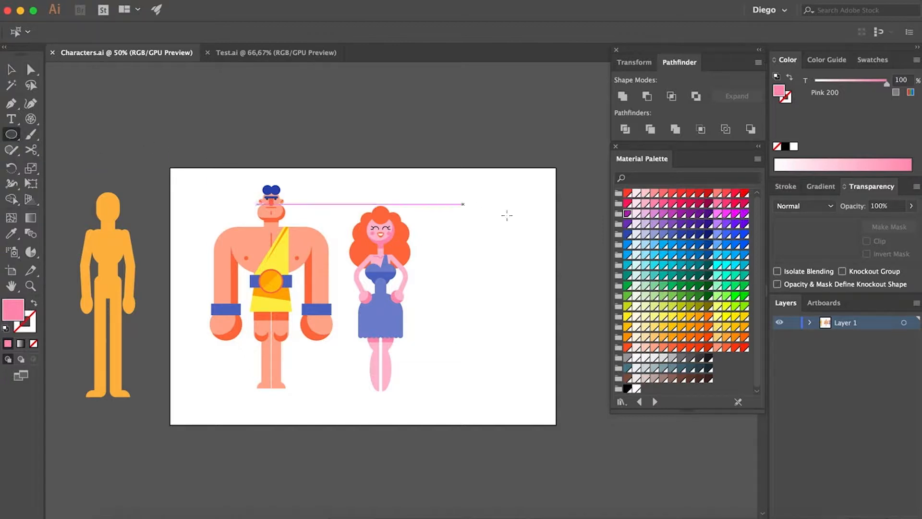
pyautogui.scroll(3, 476, 211)
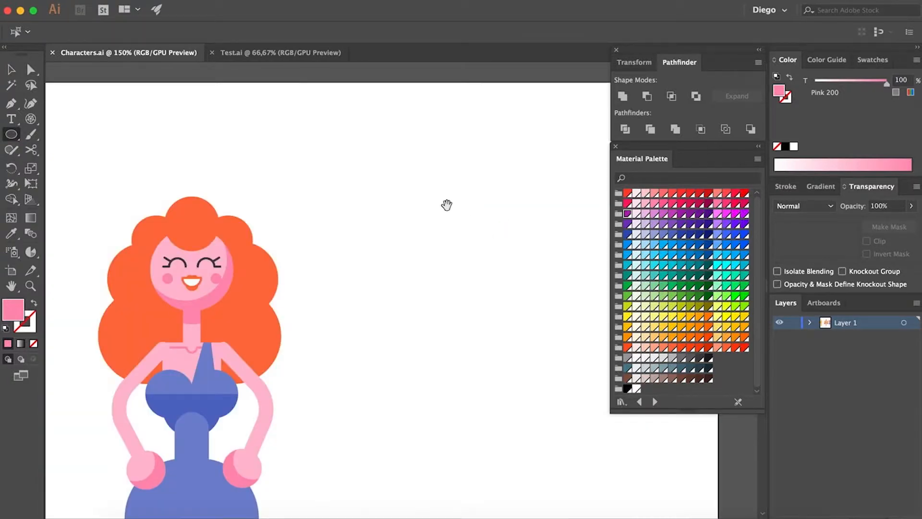
pyautogui.moveTo(446, 204); pyautogui.dragTo(380, 193)
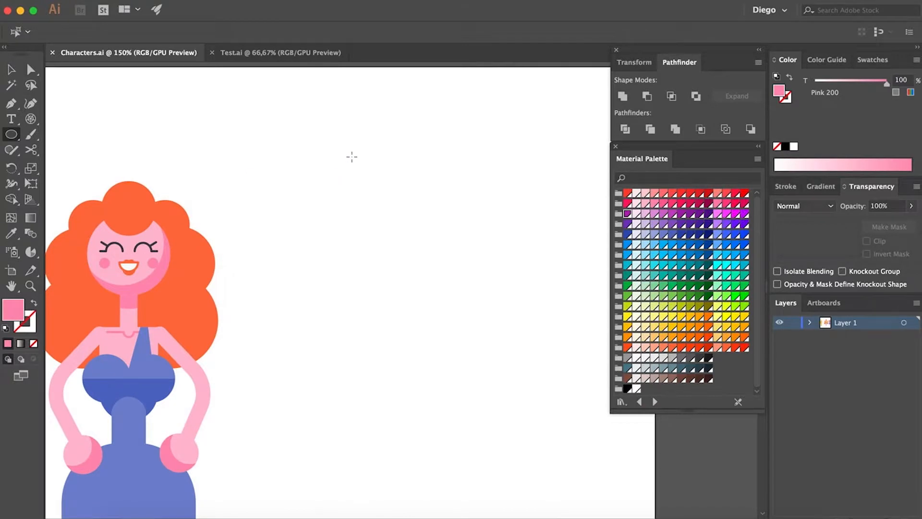
pyautogui.moveTo(322, 154)
pyautogui.mouseDown()
pyautogui.moveTo(389, 238)
pyautogui.moveTo(383, 228)
pyautogui.moveTo(404, 242)
pyautogui.moveTo(418, 222)
pyautogui.mouseUp()
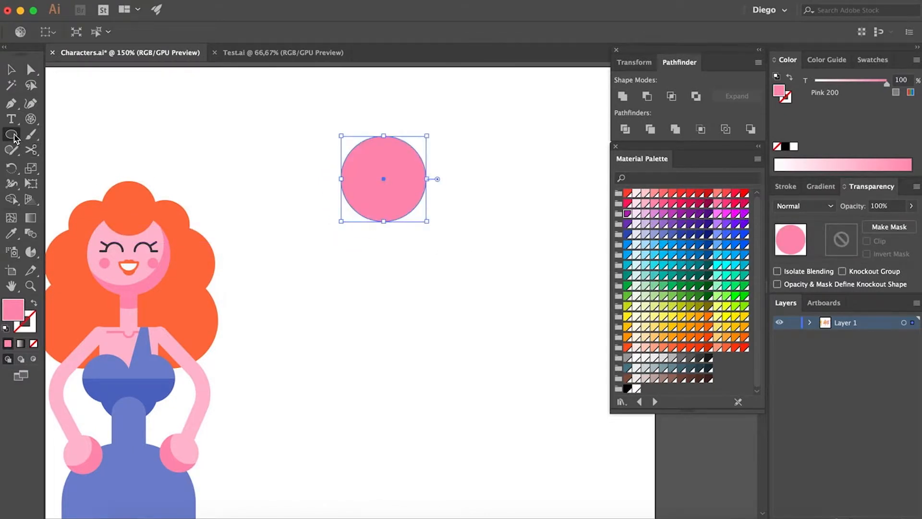
# Draw a jaw rectangle, narrower than the head circle, centred on it and extending below its lower edge
pyautogui.moveTo(11, 134); pyautogui.dragTo(47, 136)
pyautogui.moveTo(383, 230); pyautogui.dragTo(368, 201)
pyautogui.press('a')
pyautogui.click(438, 239)
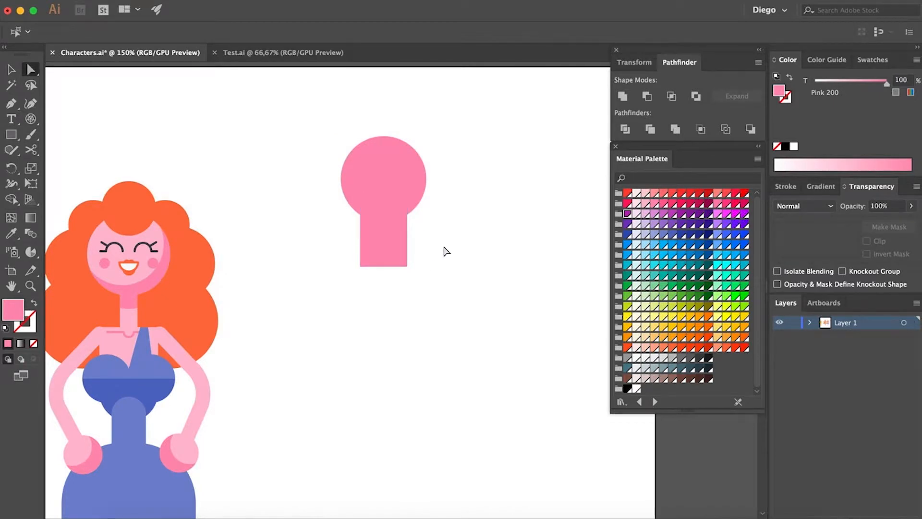
# Slightly round the two bottom corners of the jaw rectangle and move it up a little into the head circle
pyautogui.moveTo(453, 240); pyautogui.dragTo(303, 313)
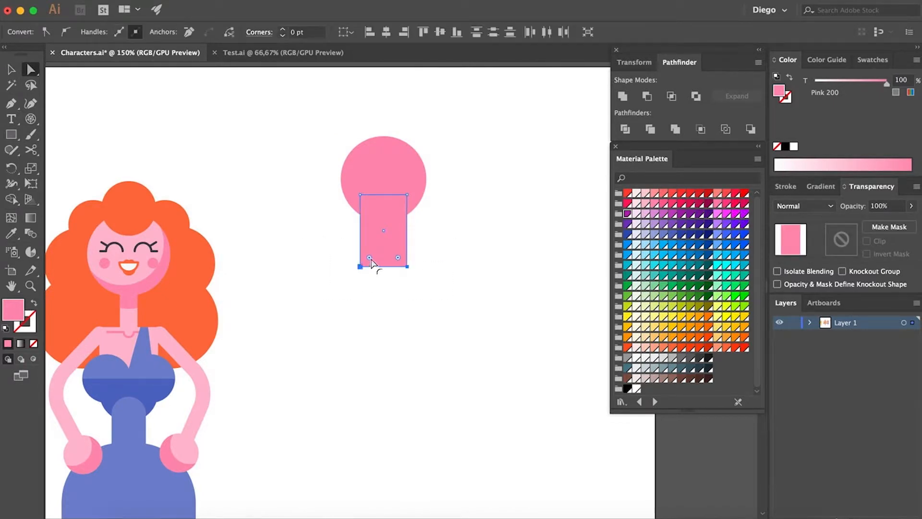
pyautogui.moveTo(373, 264)
pyautogui.mouseDown()
pyautogui.moveTo(379, 246)
pyautogui.moveTo(379, 262)
pyautogui.mouseUp()
pyautogui.click(400, 282)
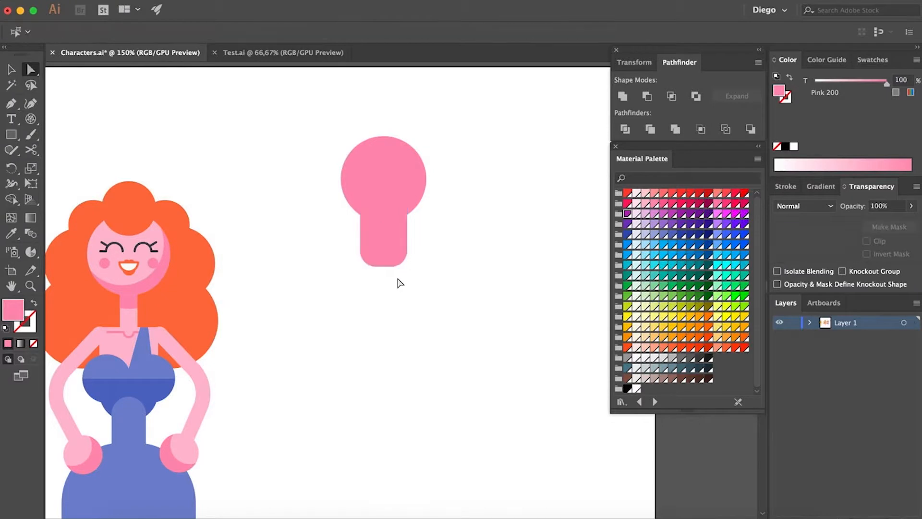
pyautogui.click(395, 245)
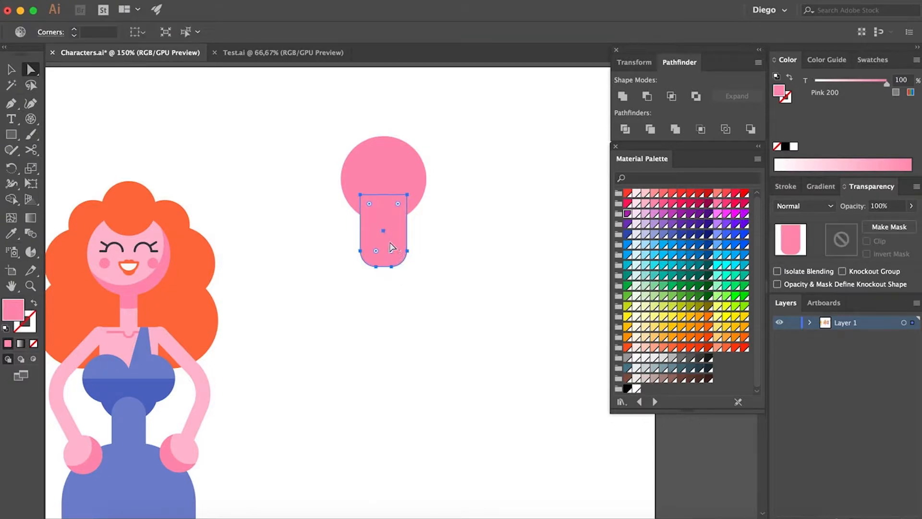
pyautogui.moveTo(390, 238); pyautogui.dragTo(390, 231)
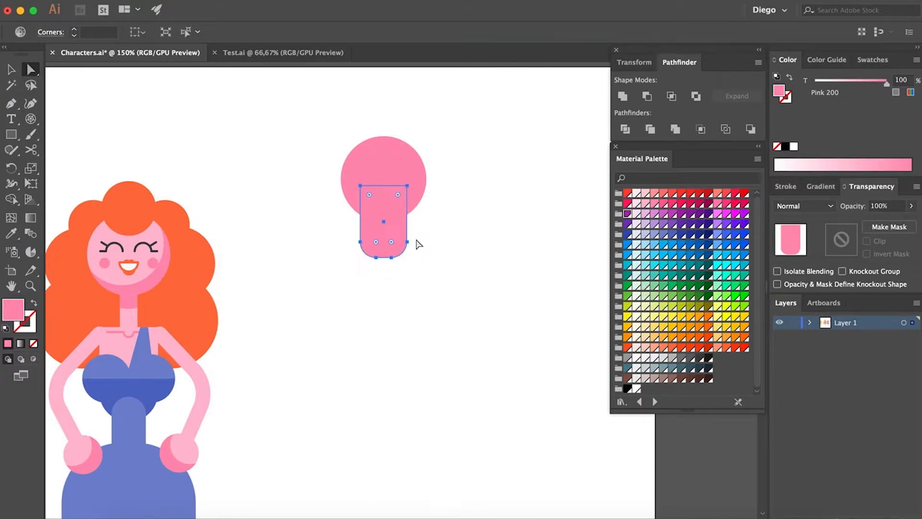
pyautogui.click(428, 229)
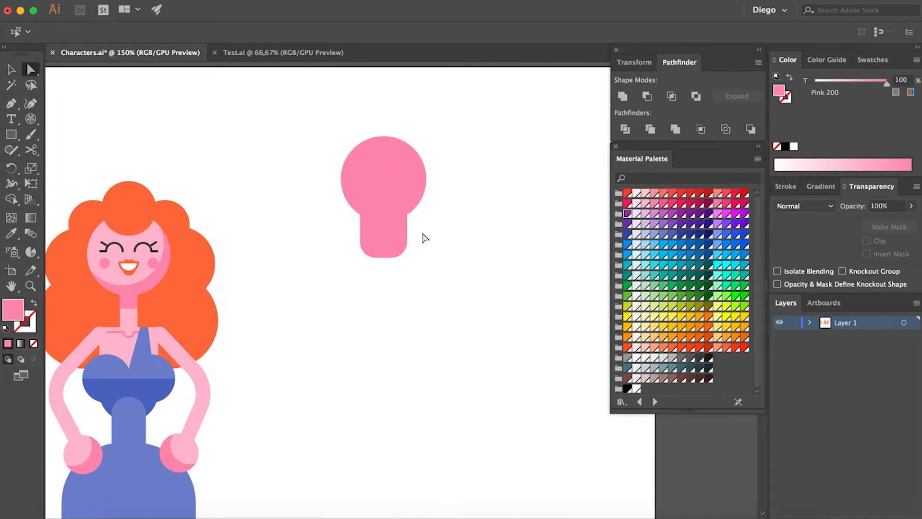
# Fill both the head circle and the jaw shape with the Orange 200 swatch
pyautogui.moveTo(466, 120); pyautogui.dragTo(336, 319)
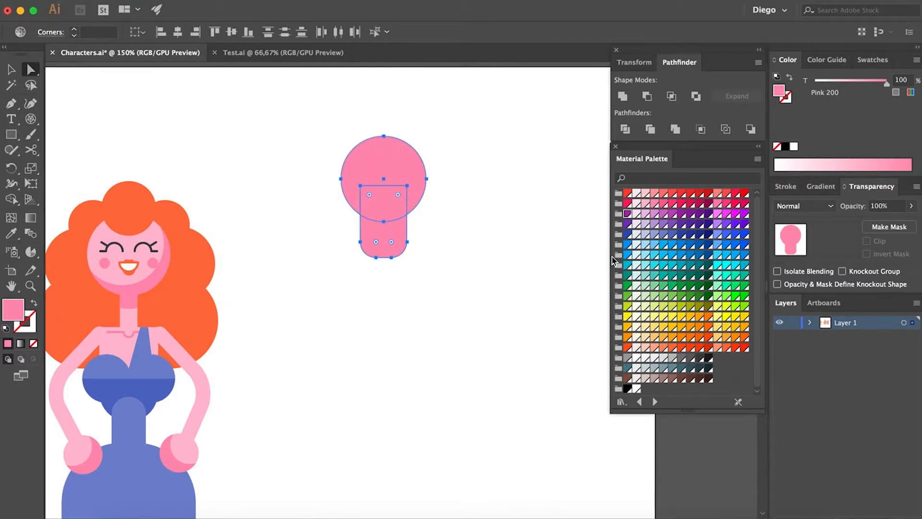
pyautogui.click(656, 339)
pyautogui.scroll(-2, 456, 309)
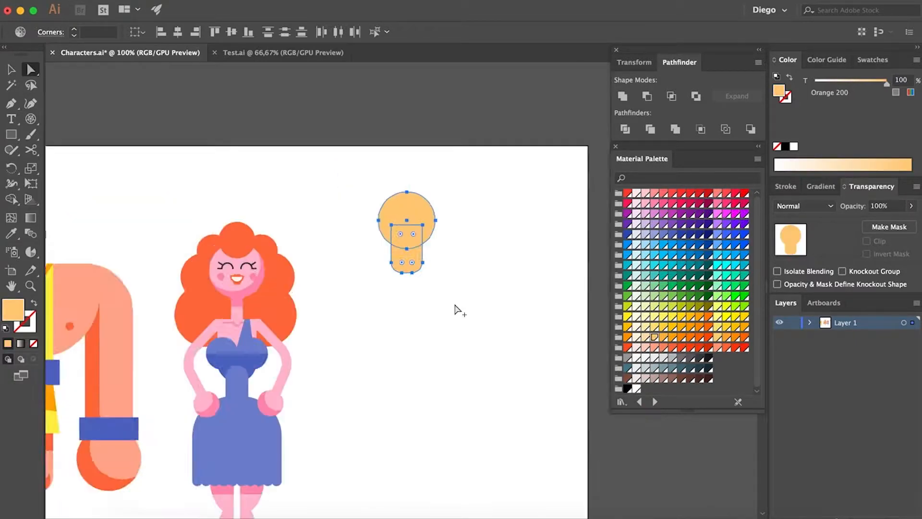
pyautogui.click(450, 306)
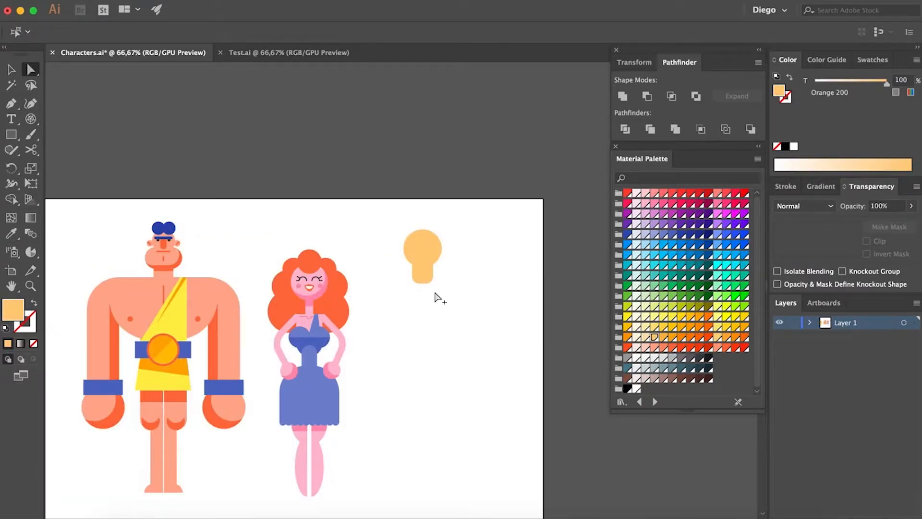
# Draw a thin vertical neck rectangle centred under the jaw and overlapping its lower edge
pyautogui.press('m')
pyautogui.scroll(3, 438, 300)
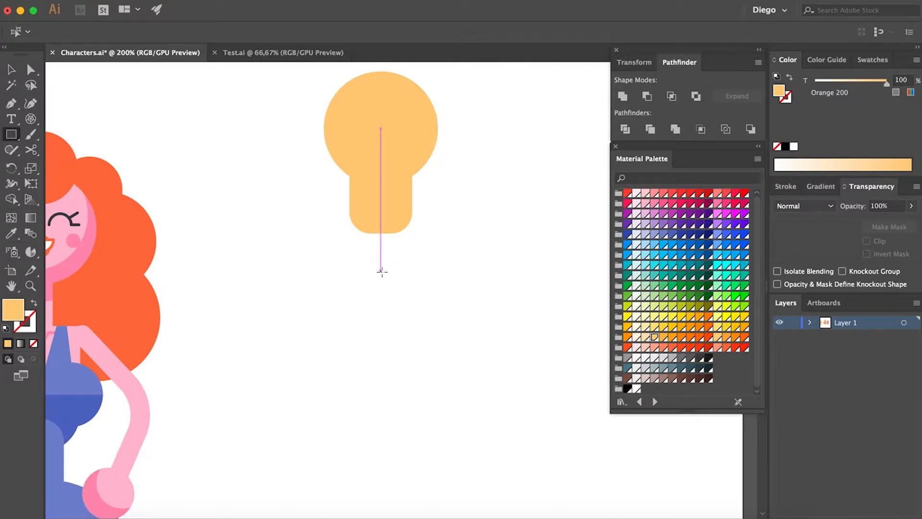
pyautogui.moveTo(380, 270); pyautogui.dragTo(371, 216)
pyautogui.press('a')
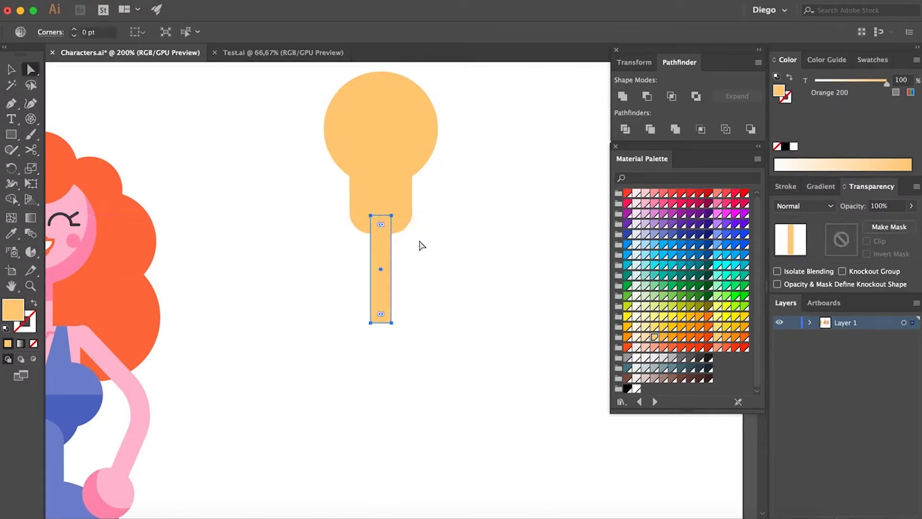
pyautogui.click(420, 241)
# Nudge the neck up slightly and draw a wide torso rectangle centred at its lower end
pyautogui.press('m')
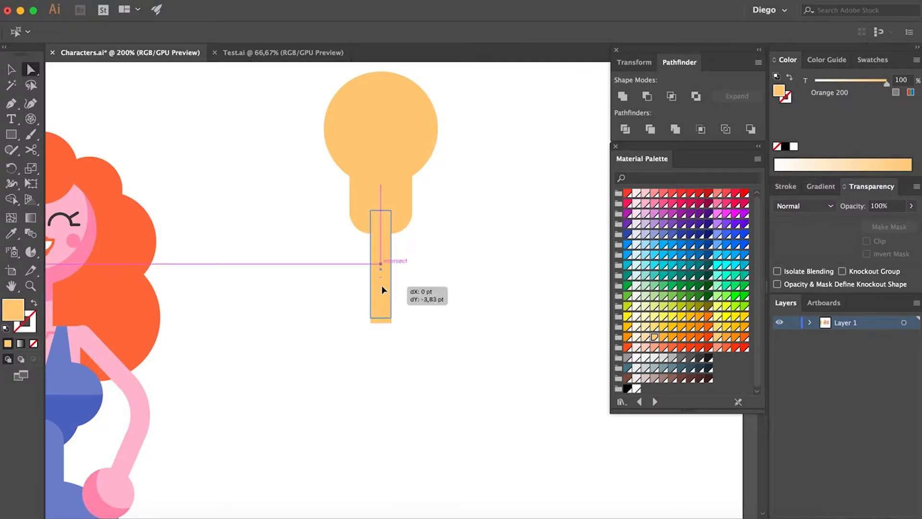
pyautogui.press('super+minus')
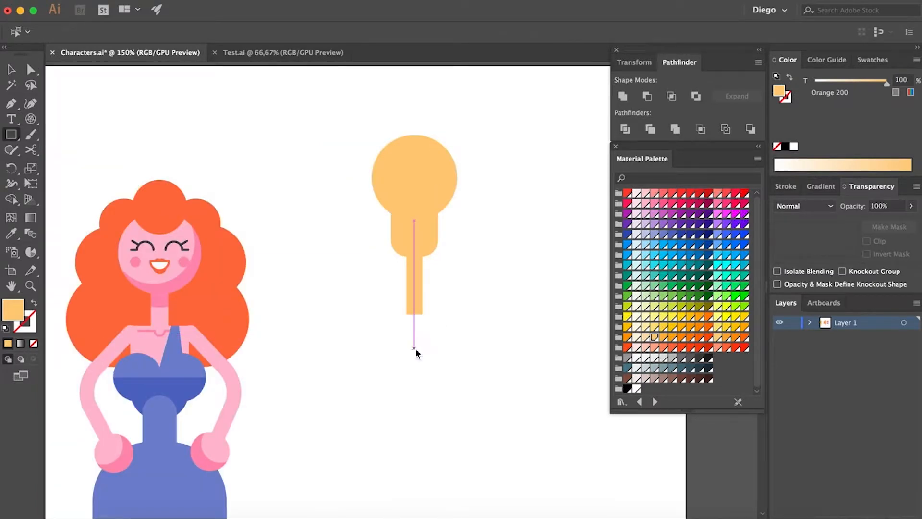
pyautogui.moveTo(415, 348)
pyautogui.mouseDown()
pyautogui.moveTo(374, 305)
pyautogui.moveTo(356, 306)
pyautogui.mouseUp()
pyautogui.press('a')
pyautogui.click(350, 294)
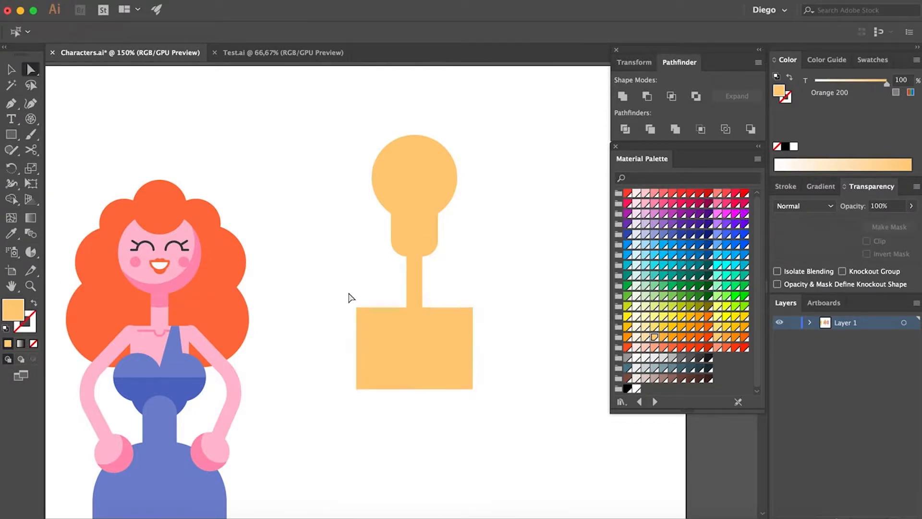
# Round the torso rectangle's two bottom corners to about 60.27 pt so that its lower edge forms a semicircle
pyautogui.scroll(-2, 354, 300)
pyautogui.scroll(2, 364, 326)
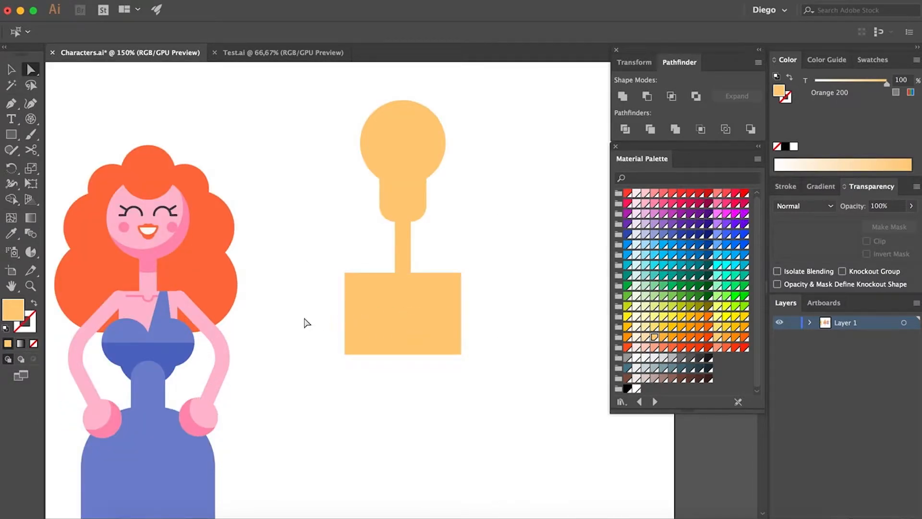
pyautogui.moveTo(303, 316); pyautogui.dragTo(526, 434)
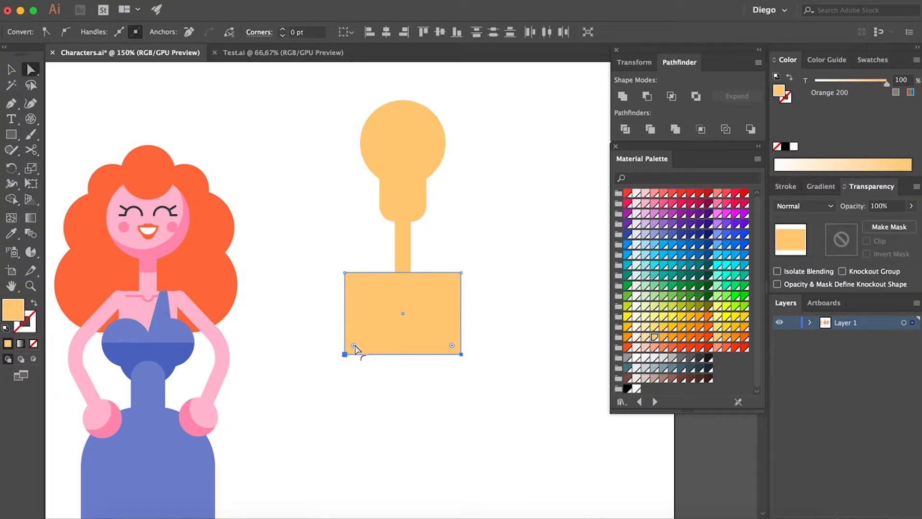
pyautogui.moveTo(354, 345); pyautogui.dragTo(462, 269)
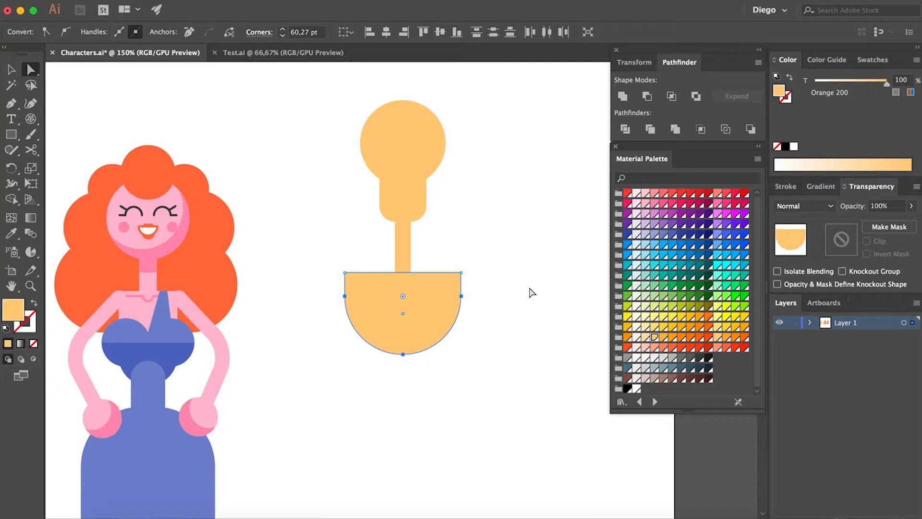
pyautogui.click(531, 292)
# Draw a tall waist rectangle, about half the torso's width, centred on the torso and extending below it
pyautogui.scroll(-3, 531, 292)
pyautogui.press('m')
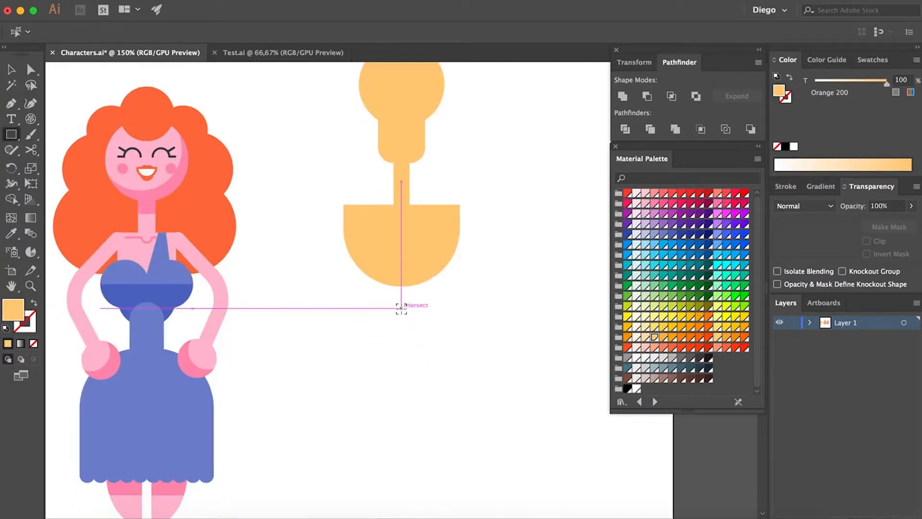
pyautogui.moveTo(401, 331); pyautogui.dragTo(373, 257)
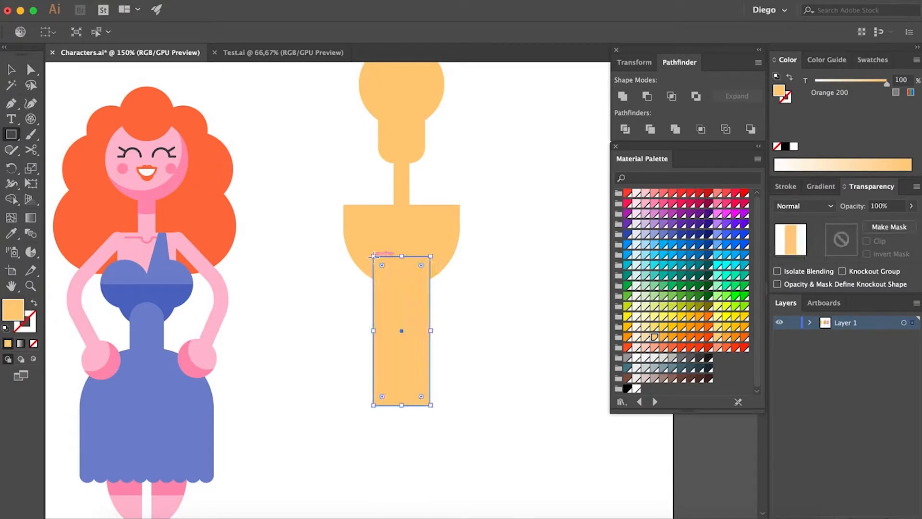
pyautogui.press('a')
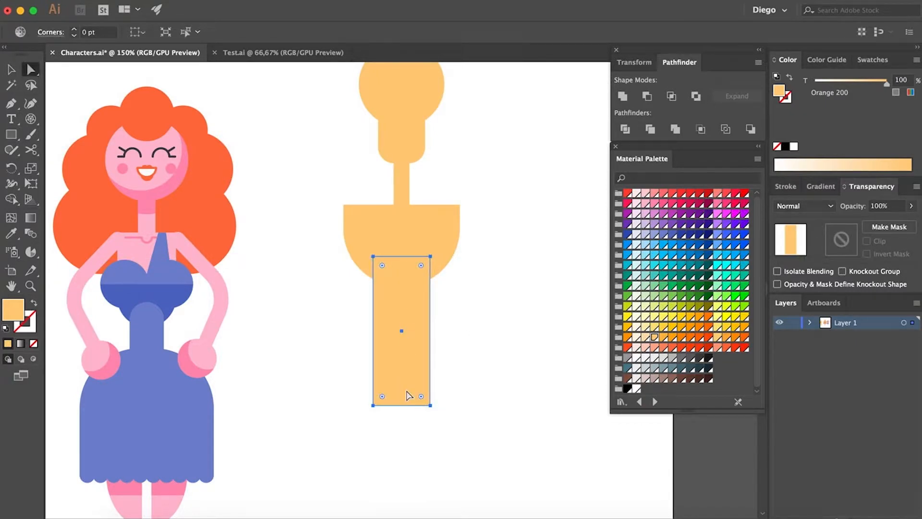
pyautogui.click(470, 389)
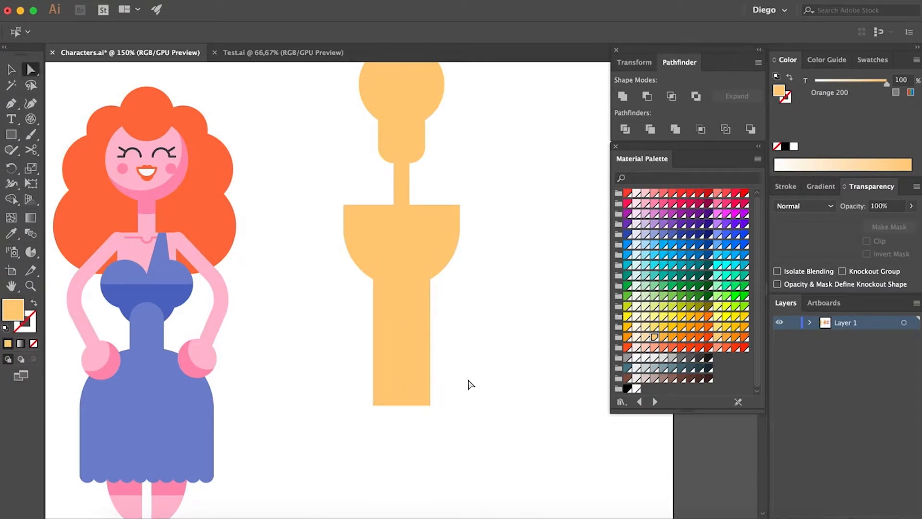
# Fully round the two bottom corners of the waist rectangle into a semicircular end
pyautogui.moveTo(469, 379); pyautogui.dragTo(336, 432)
pyautogui.moveTo(421, 396); pyautogui.dragTo(365, 323)
pyautogui.click(495, 350)
# Shorten the waist shape by moving its rounded bottom end straight up
pyautogui.scroll(-3, 494, 355)
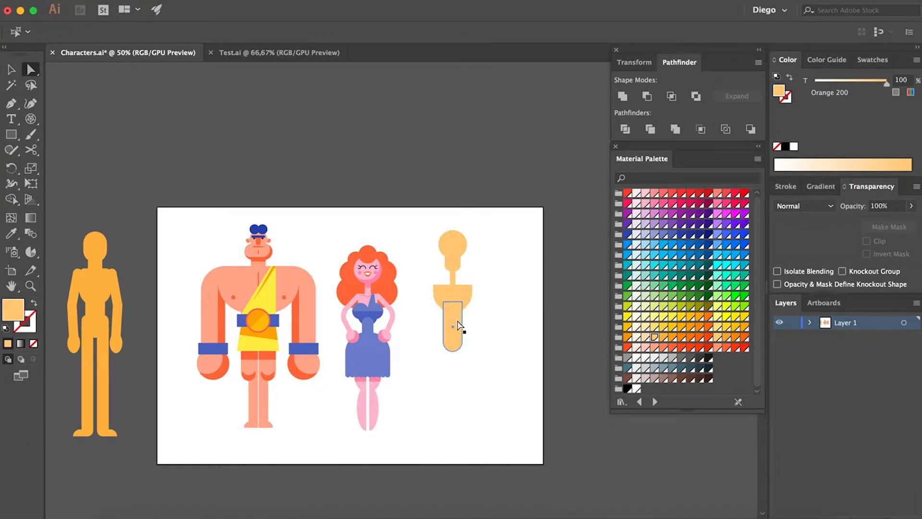
pyautogui.scroll(4, 457, 327)
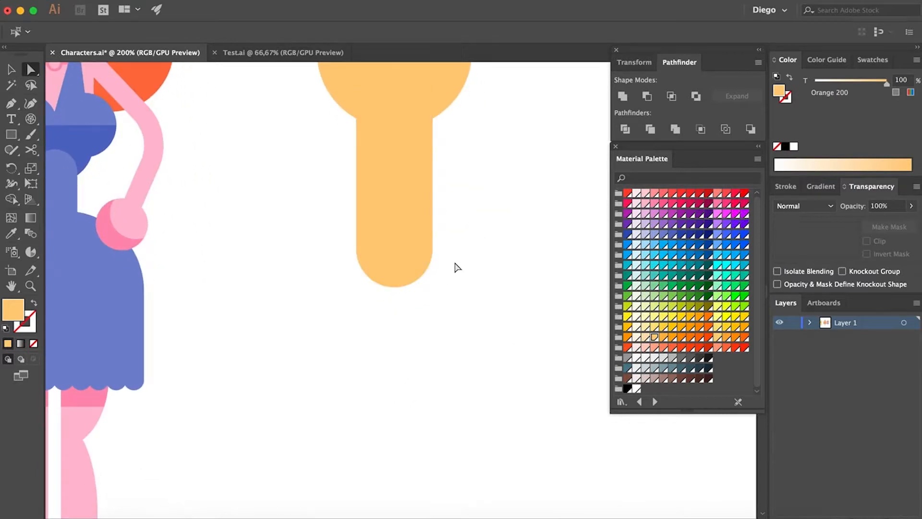
pyautogui.scroll(-3, 472, 225)
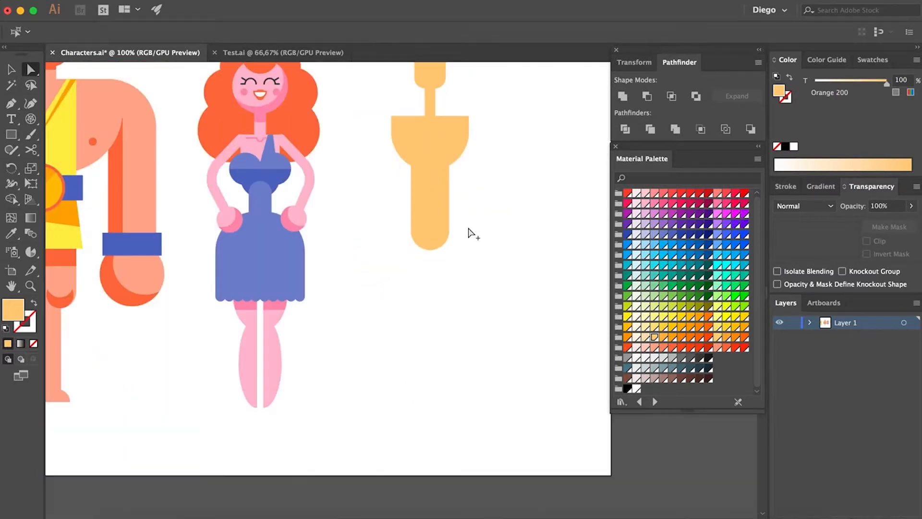
pyautogui.scroll(-2, 477, 309)
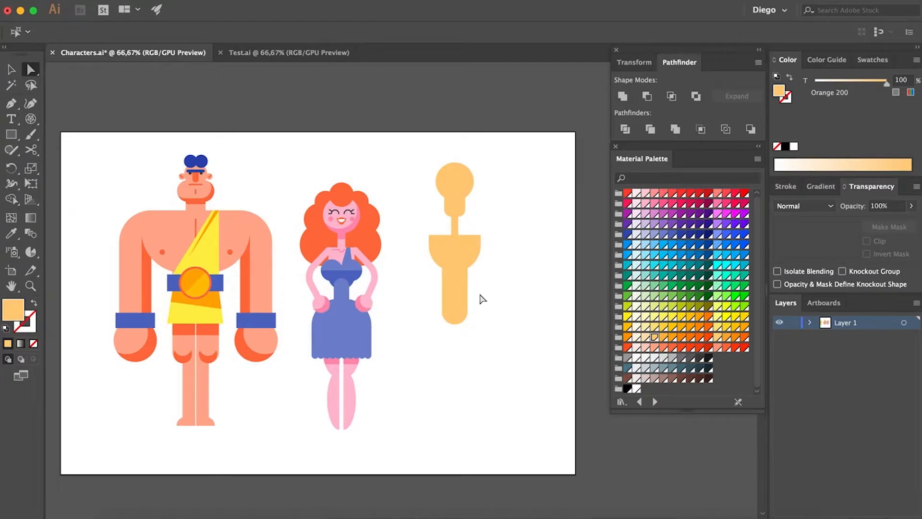
pyautogui.moveTo(489, 298); pyautogui.dragTo(424, 346)
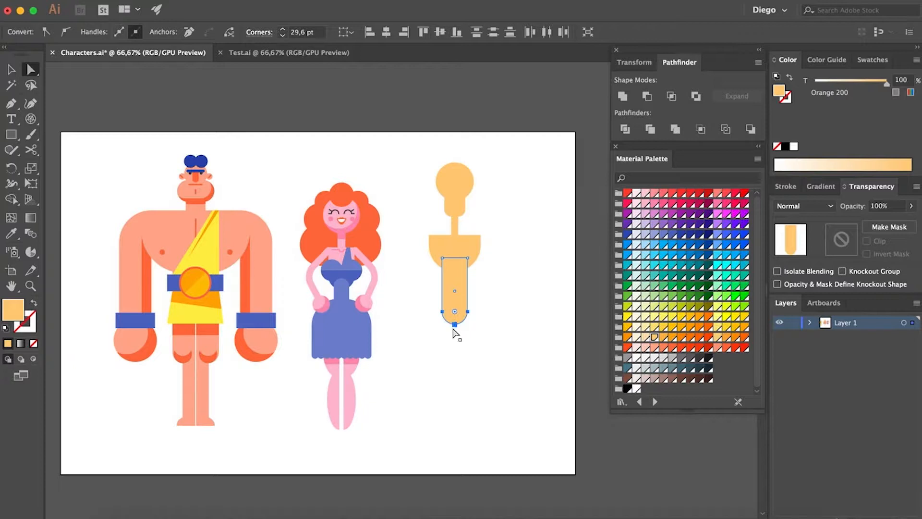
pyautogui.click(455, 325)
pyautogui.moveTo(454, 325); pyautogui.dragTo(453, 302)
pyautogui.click(493, 299)
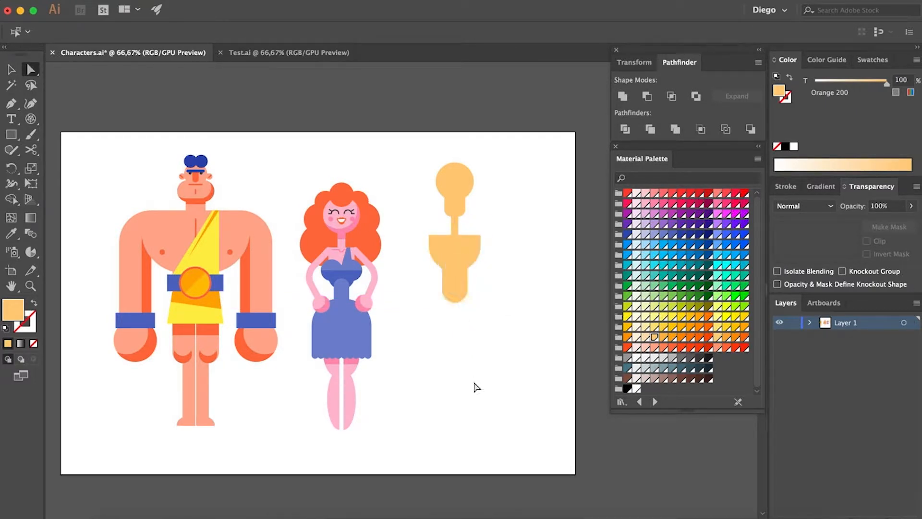
# Draw a long thin leg rectangle from the waist's outer edge down to the level of the woman's feet
pyautogui.click(11, 135)
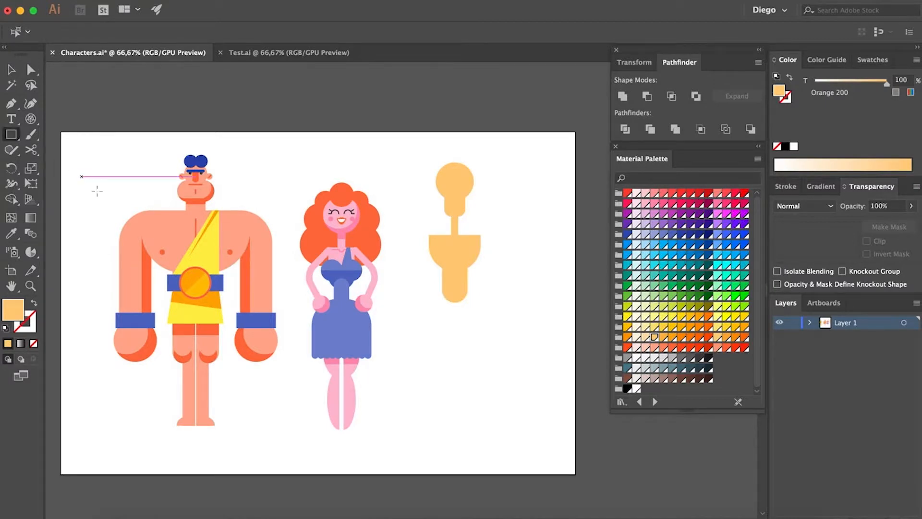
pyautogui.moveTo(462, 319); pyautogui.dragTo(389, 203)
pyautogui.scroll(2, 367, 176)
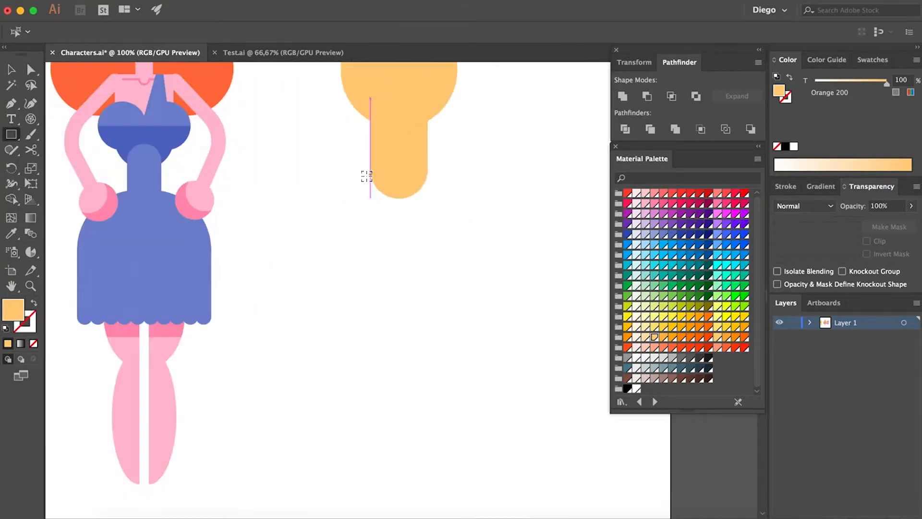
pyautogui.moveTo(370, 173); pyautogui.dragTo(386, 485)
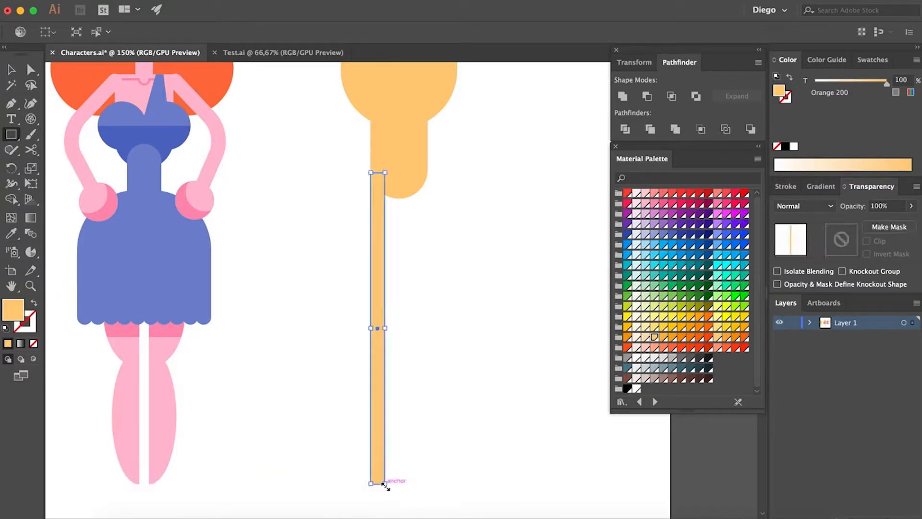
pyautogui.press('a')
pyautogui.click(422, 425)
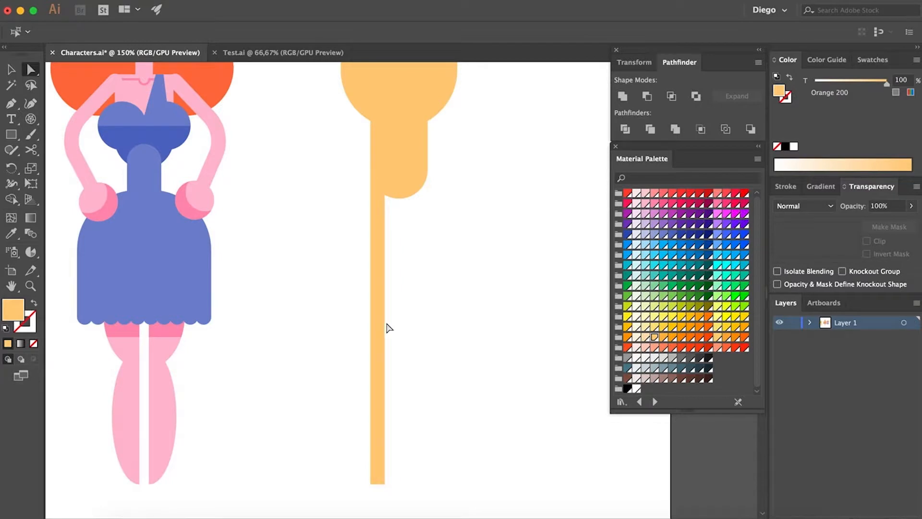
# Duplicate the thin leg rectangle straight across to the opposite outer edge of the waist
pyautogui.click(378, 298)
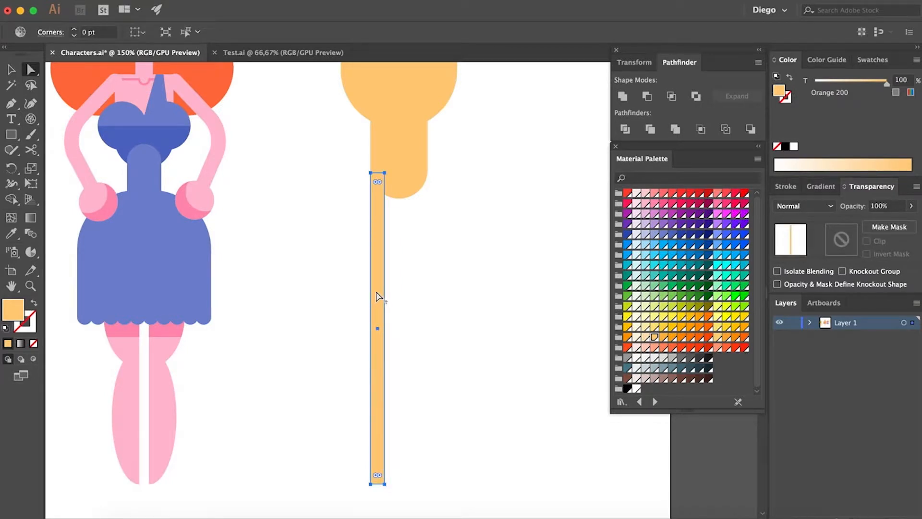
pyautogui.moveTo(381, 291); pyautogui.dragTo(419, 294)
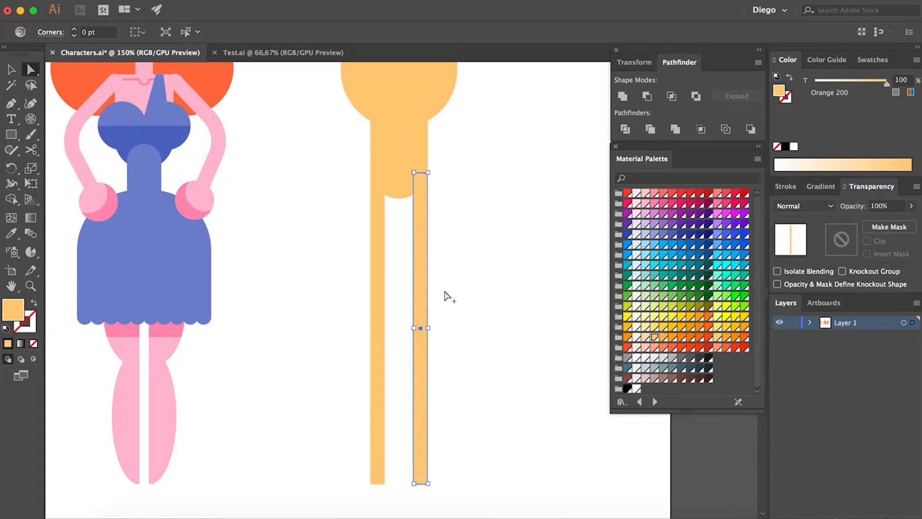
pyautogui.click(470, 292)
# Move the torso and waist shapes up together to shorten the visible neck
pyautogui.press('super+minus')
pyautogui.press('super+minus')
pyautogui.press('super+minus')
pyautogui.press('super+minus')
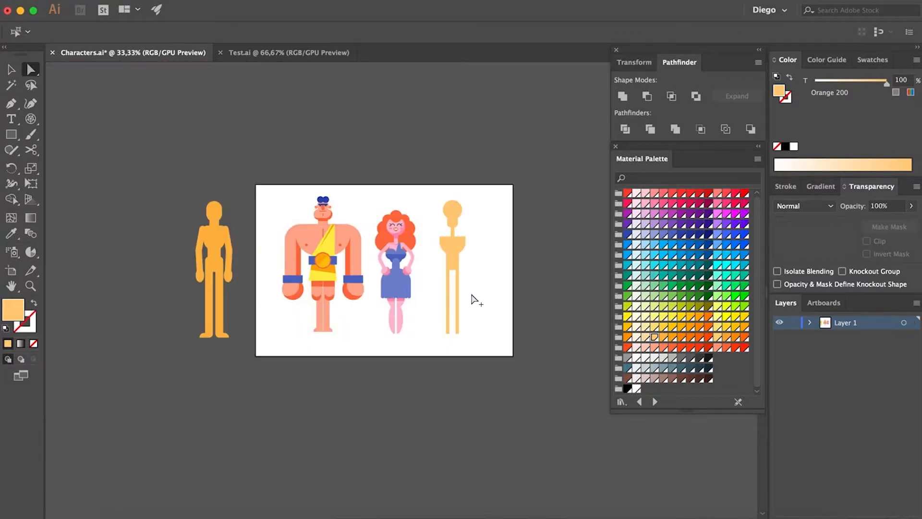
pyautogui.moveTo(493, 307); pyautogui.dragTo(475, 298)
pyautogui.press('super+plus')
pyautogui.press('super+plus')
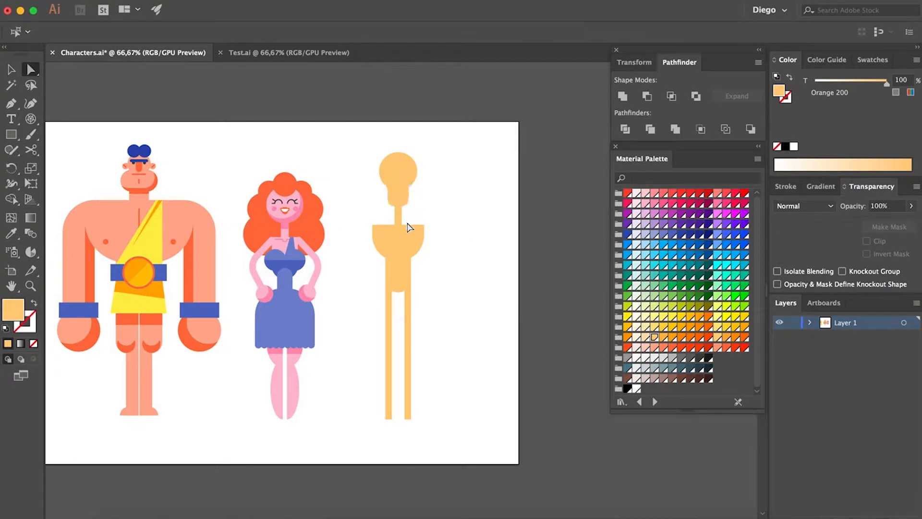
pyautogui.press('super+plus')
pyautogui.click(404, 241)
pyautogui.keyDown('shift'); pyautogui.click(398, 308); pyautogui.keyUp('shift')
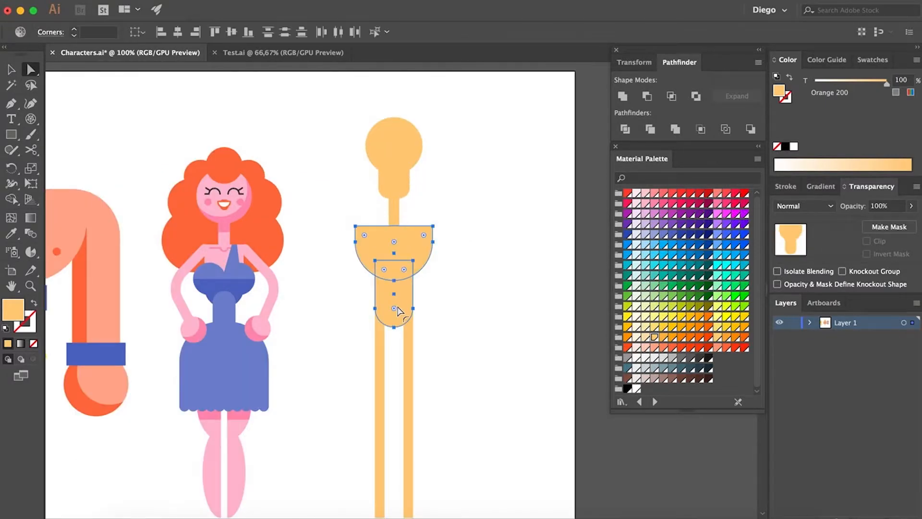
pyautogui.moveTo(398, 298)
pyautogui.mouseDown()
pyautogui.moveTo(394, 251)
pyautogui.moveTo(396, 297)
pyautogui.mouseUp()
pyautogui.click(488, 267)
# Extend both leg rectangles upward so their upper ends overlap the waist shape
pyautogui.press('v')
pyautogui.click(378, 345)
pyautogui.keyDown('shift'); pyautogui.click(407, 339); pyautogui.keyUp('shift')
pyautogui.click(464, 328)
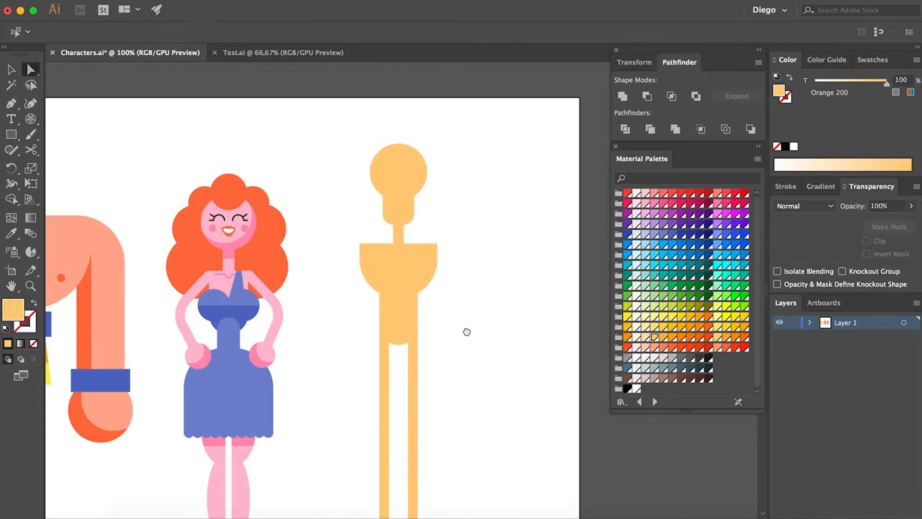
# Scale the head shape down slightly from the chin, keeping its top in place
pyautogui.scroll(2, 433, 288)
pyautogui.click(400, 247)
pyautogui.moveTo(400, 247); pyautogui.dragTo(400, 239)
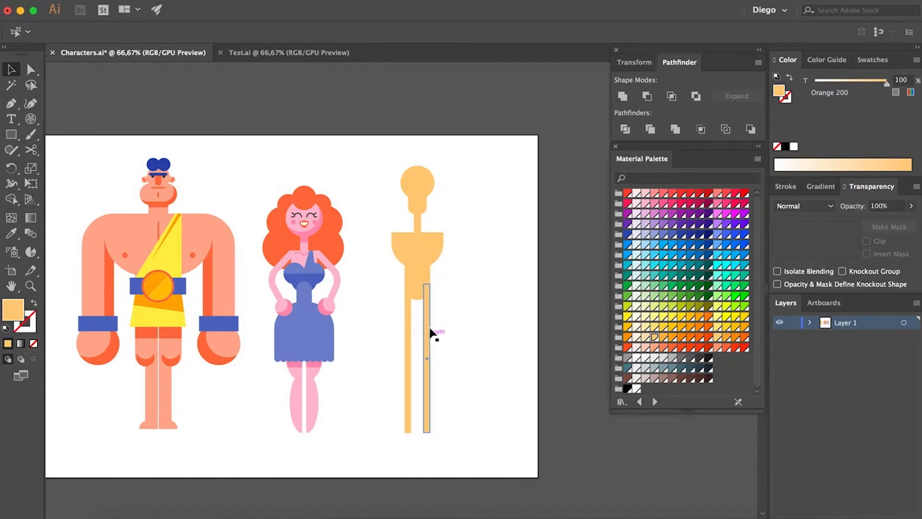
# Move the torso closer to the head and shorten it by raising its rounded bottom
pyautogui.scroll(1, 414, 249)
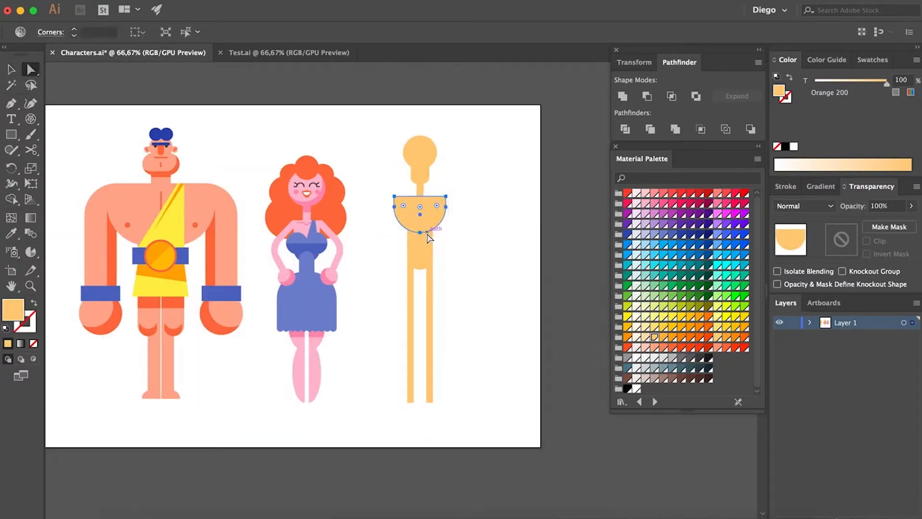
pyautogui.press('v')
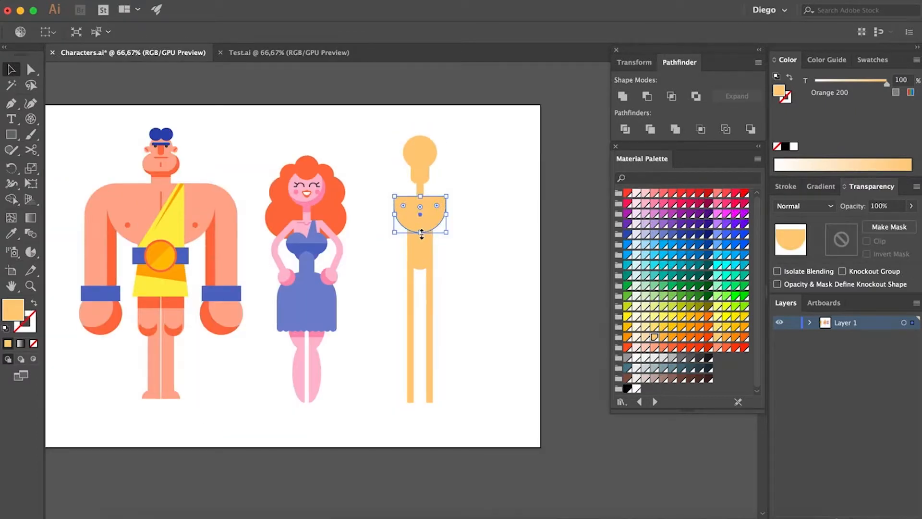
pyautogui.moveTo(421, 234)
pyautogui.mouseDown()
pyautogui.moveTo(422, 212)
pyautogui.moveTo(421, 234)
pyautogui.mouseUp()
# Raise the waist shape slightly to follow the shortened torso
pyautogui.hotkey('ctrl', 'shift', 'a')
pyautogui.press('a')
pyautogui.scroll(2, 422, 246)
pyautogui.click(420, 245)
pyautogui.hotkey('ctrl', 'shift', 'a')
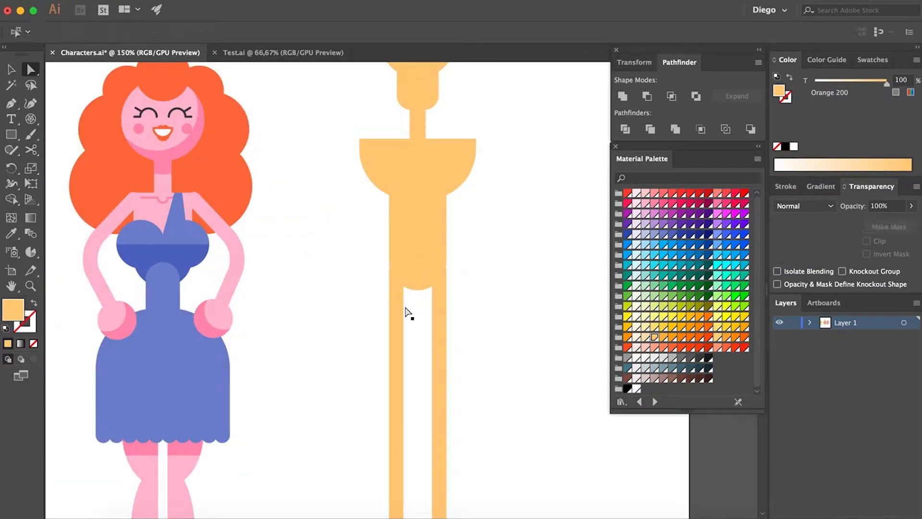
# Extend the upper ends of both legs further up over the sides of the waist, keeping the feet level
pyautogui.press('v')
pyautogui.click(401, 310)
pyautogui.keyDown('shift'); pyautogui.click(438, 313); pyautogui.keyUp('shift')
pyautogui.moveTo(418, 269); pyautogui.dragTo(419, 253)
pyautogui.press('a')
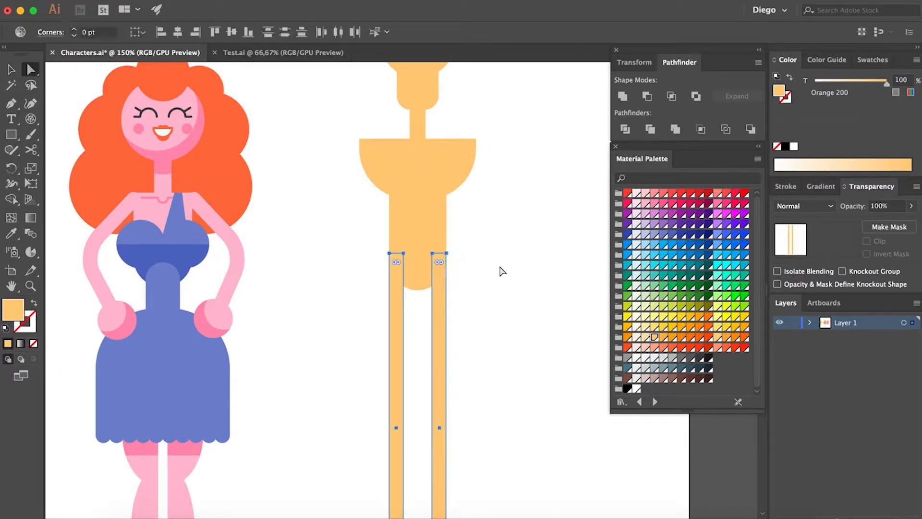
pyautogui.hotkey('ctrl', 'shift', 'a')
# Draw a flat foot rectangle from the inner bottom corner of the leg nearest the woman, extending outward
pyautogui.hotkey('ctrl', '-')
pyautogui.hotkey('ctrl', '-')
pyautogui.hotkey('ctrl', '-')
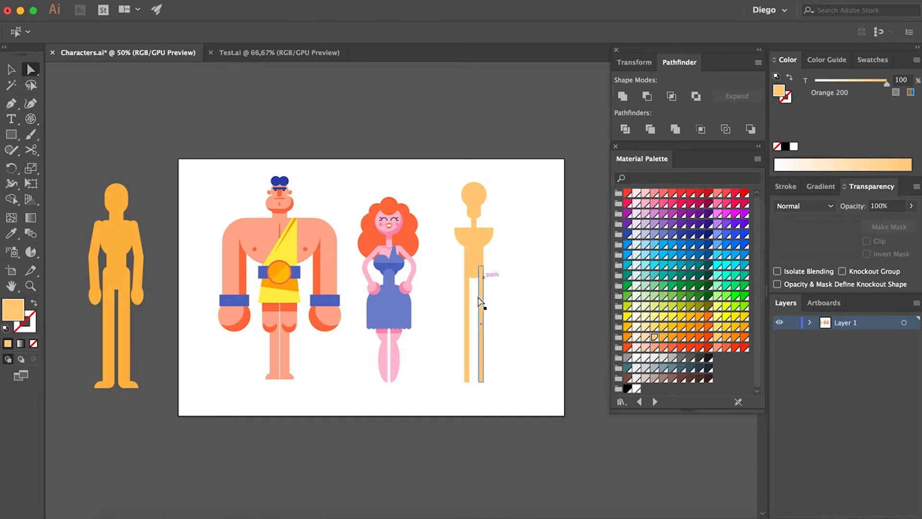
pyautogui.press('m')
pyautogui.hotkey('ctrl', '1')
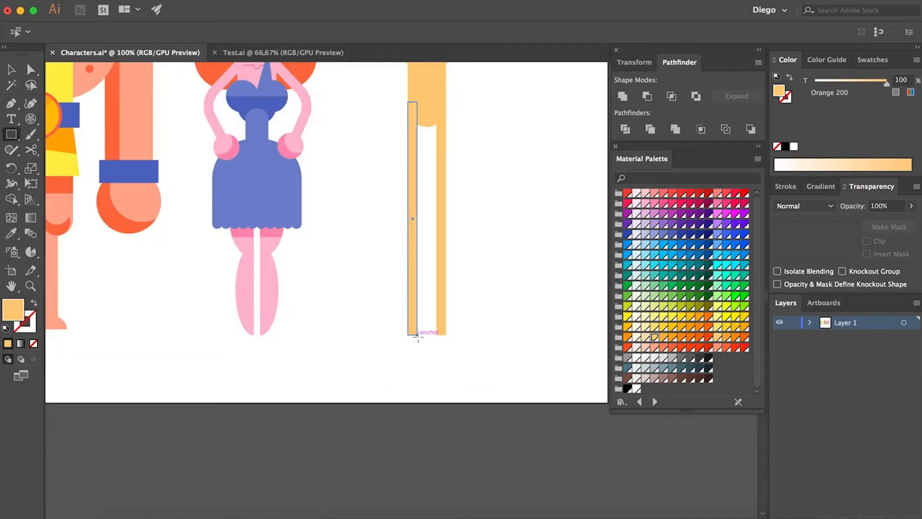
pyautogui.moveTo(417, 334); pyautogui.dragTo(348, 314)
pyautogui.press('v')
pyautogui.click(373, 300)
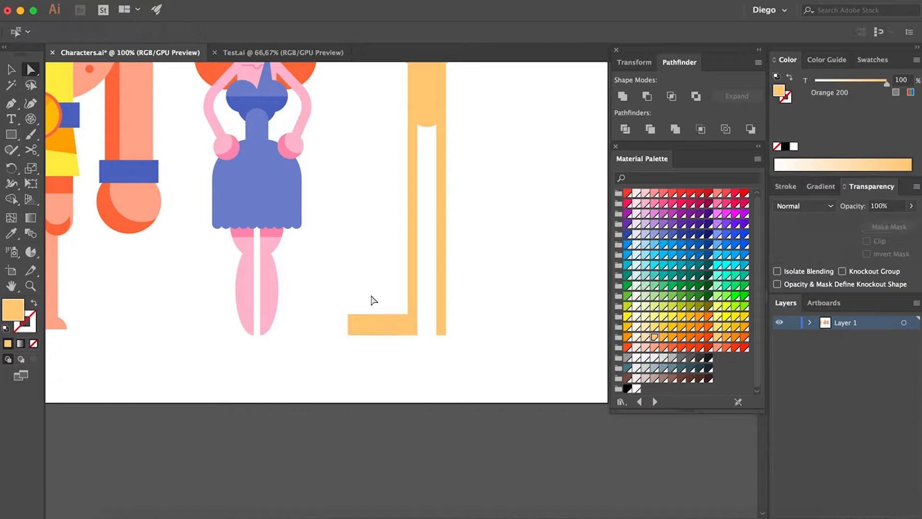
# Round the foot's outer top corner to the maximum radius, about 32.54 pt
pyautogui.click(348, 314)
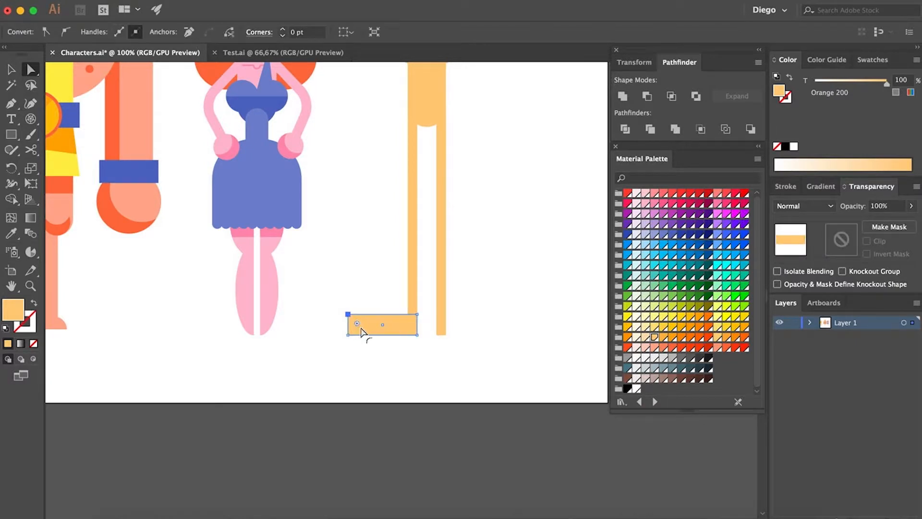
pyautogui.moveTo(361, 329); pyautogui.dragTo(368, 350)
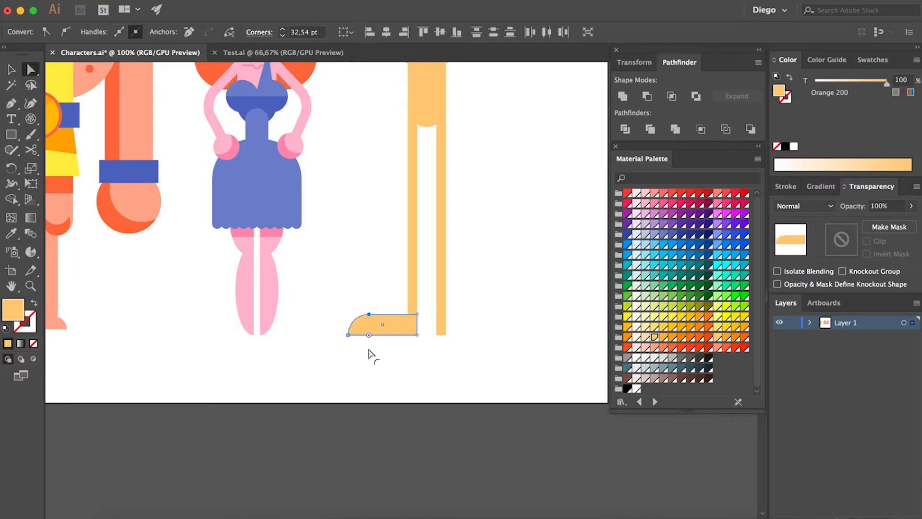
pyautogui.click(416, 361)
# Duplicate the foot straight across beside the other leg and reflect the copy about the vertical axis
pyautogui.moveTo(475, 356); pyautogui.dragTo(413, 381)
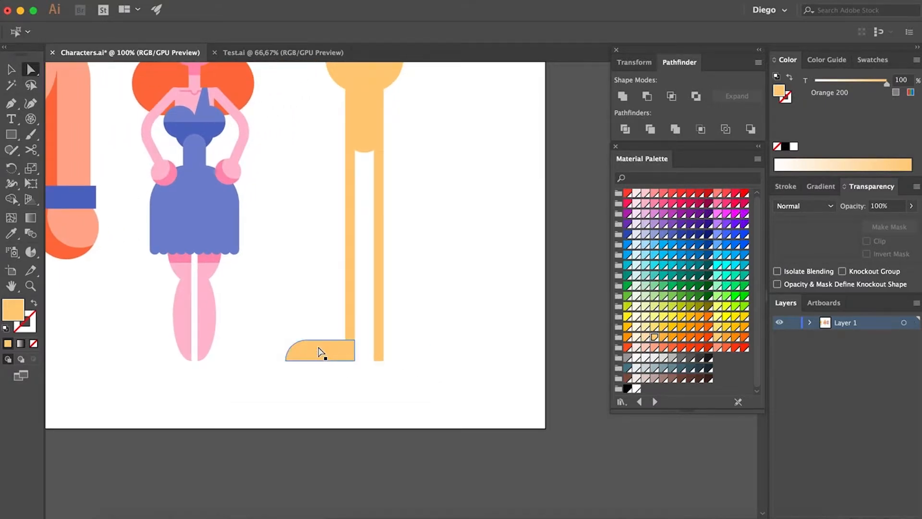
pyautogui.moveTo(318, 348); pyautogui.dragTo(422, 351)
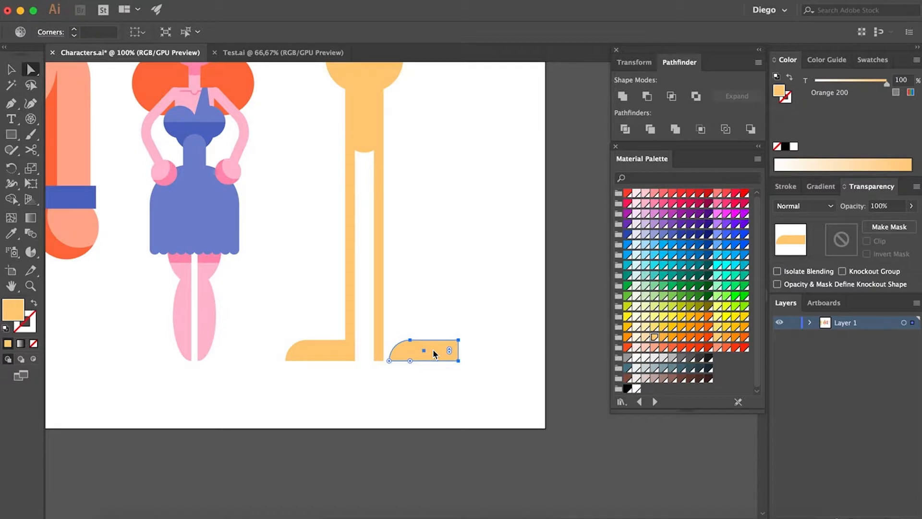
pyautogui.rightClick(434, 354)
pyautogui.moveTo(490, 455)
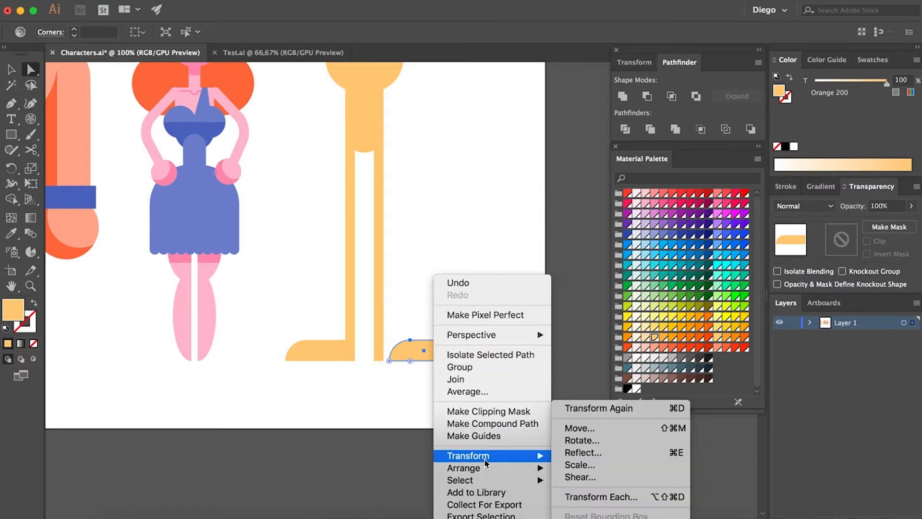
pyautogui.click(637, 459)
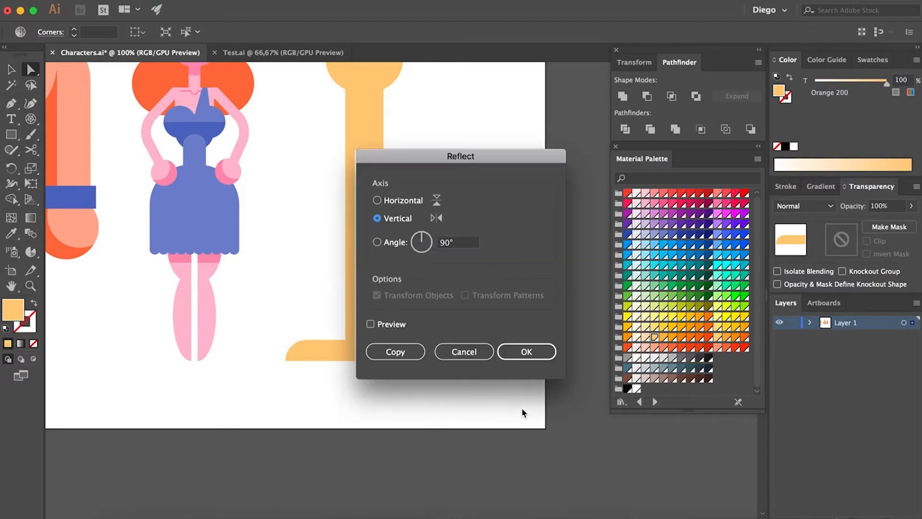
pyautogui.click(525, 350)
# Move the mirrored foot so its heel is flush with the inner edge of the second leg
pyautogui.scroll(4, 403, 360)
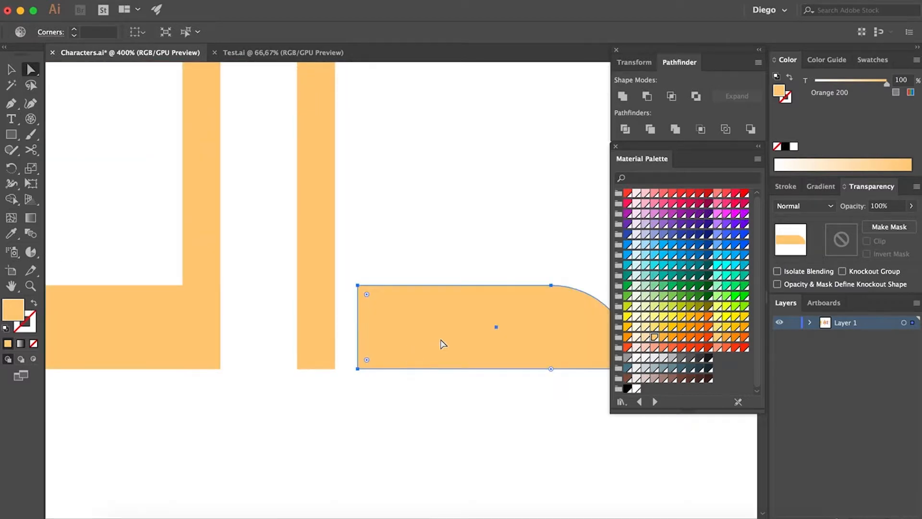
pyautogui.moveTo(498, 344); pyautogui.dragTo(443, 349)
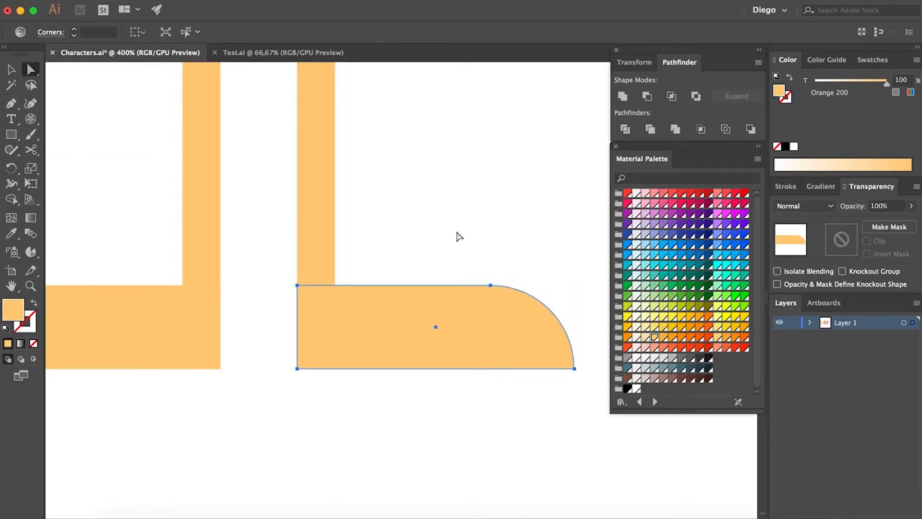
pyautogui.click(457, 238)
# Draw a long thin arm rectangle down from the torso's upper corner on the woman's side, ending below the waist
pyautogui.scroll(-3, 457, 262)
pyautogui.moveTo(465, 299); pyautogui.dragTo(431, 358)
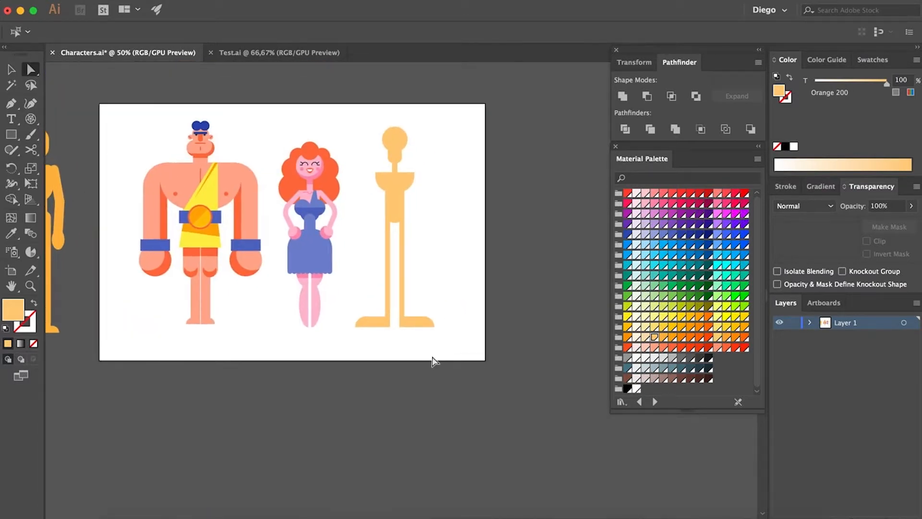
pyautogui.scroll(3, 384, 174)
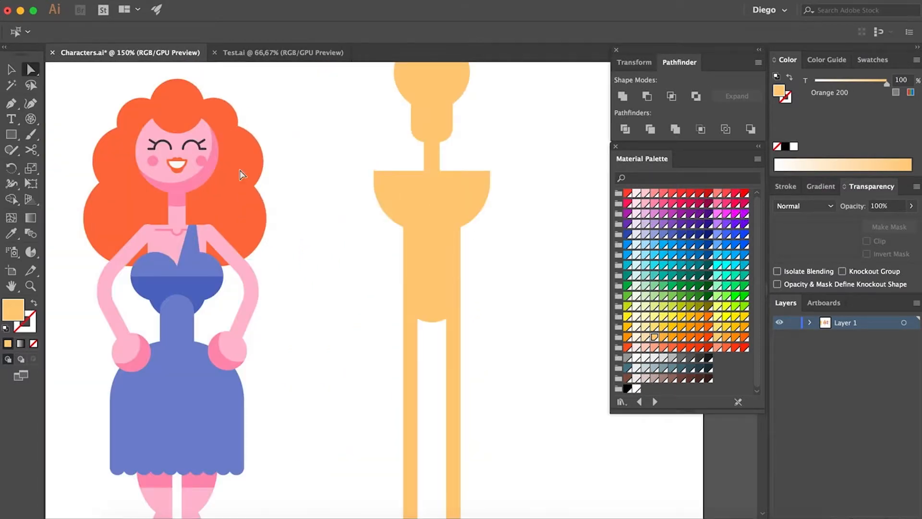
pyautogui.press('m')
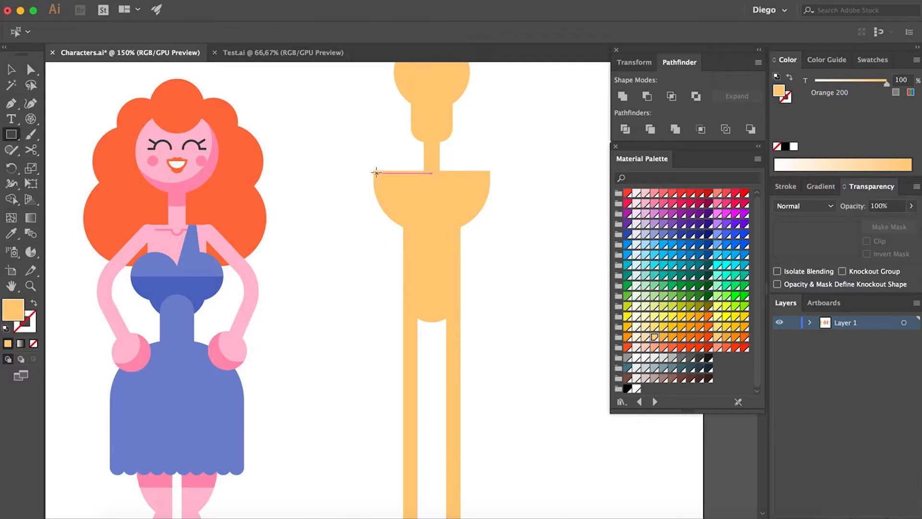
pyautogui.moveTo(374, 170)
pyautogui.mouseDown()
pyautogui.moveTo(373, 317)
pyautogui.moveTo(353, 380)
pyautogui.moveTo(363, 426)
pyautogui.mouseUp()
pyautogui.press('a')
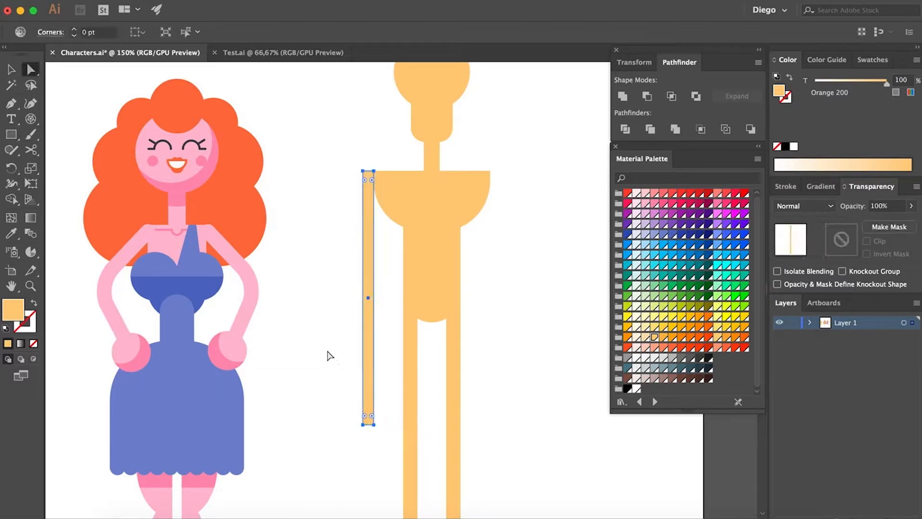
pyautogui.click(329, 354)
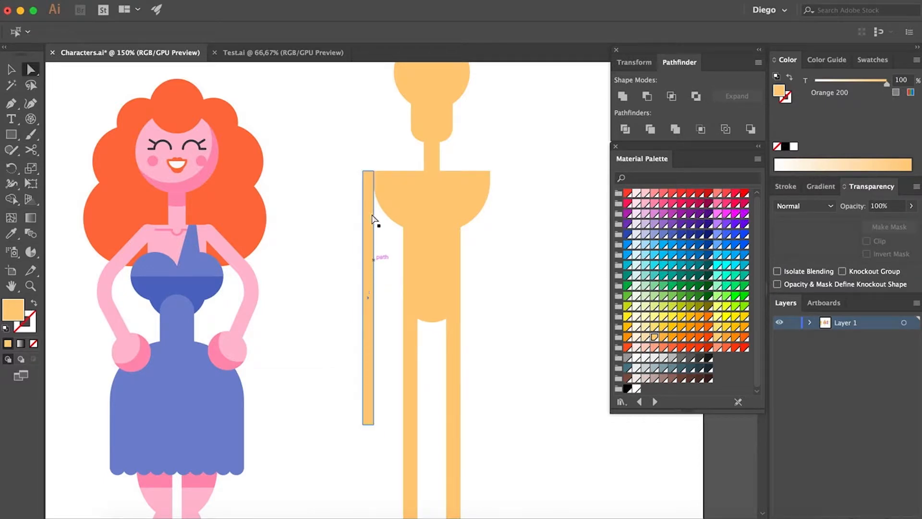
# Fully round the arm's outer top corner to form the shoulder
pyautogui.click(363, 171)
pyautogui.scroll(2, 370, 177)
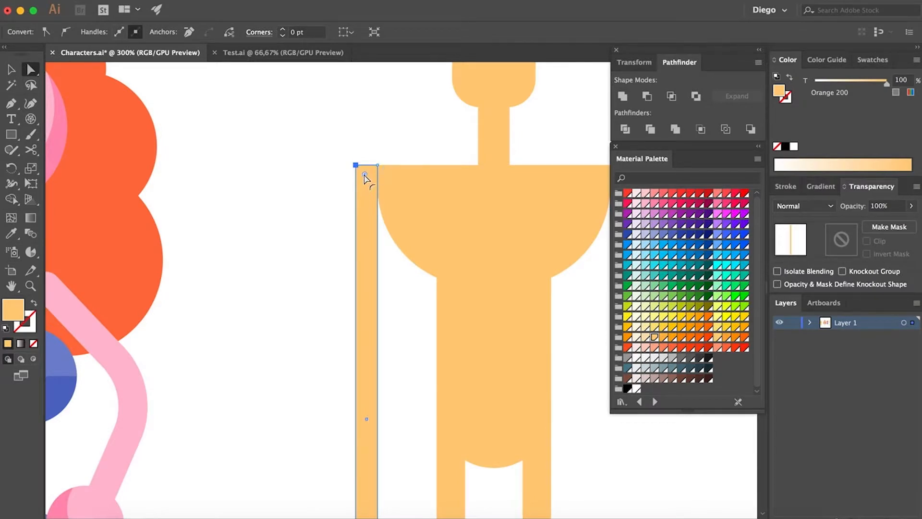
pyautogui.moveTo(365, 174); pyautogui.dragTo(444, 288)
pyautogui.click(267, 293)
# Duplicate the arm to the torso's opposite side and reflect the copy about the vertical axis
pyautogui.scroll(-2, 277, 298)
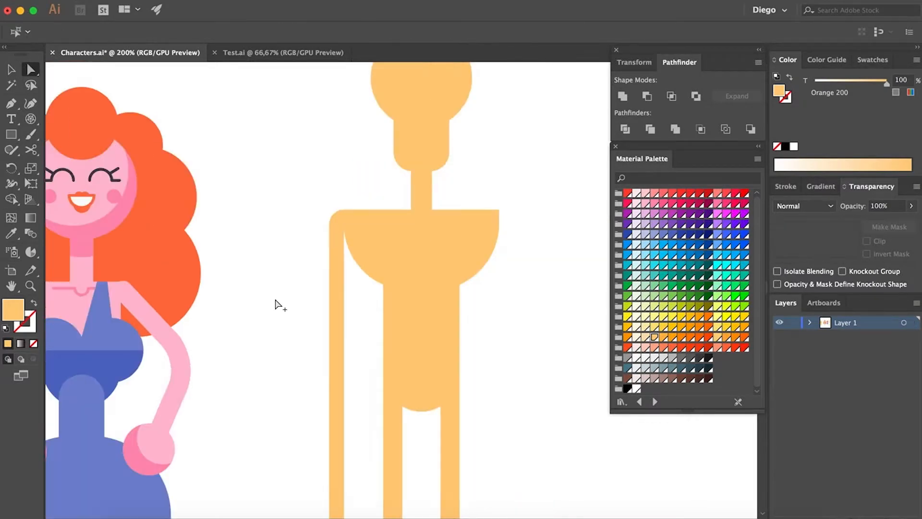
pyautogui.moveTo(272, 347); pyautogui.dragTo(403, 258)
pyautogui.click(278, 264)
pyautogui.rightClick(404, 261)
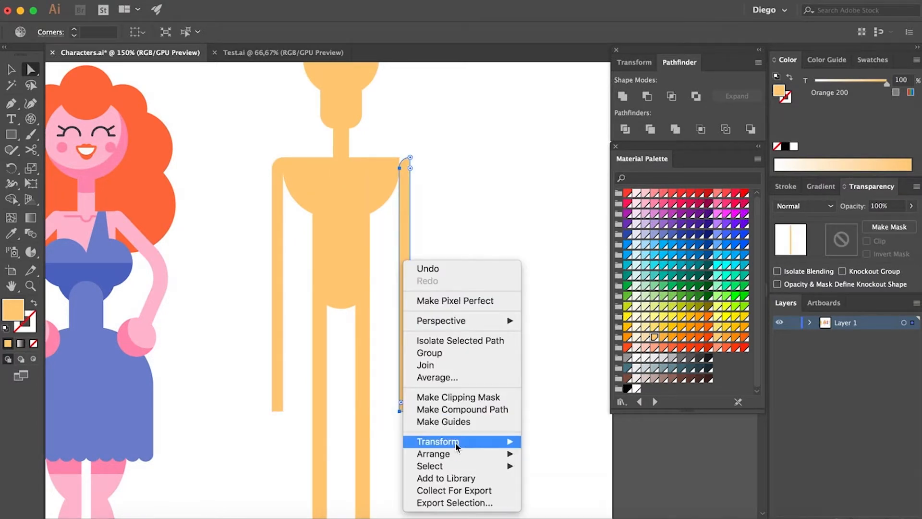
pyautogui.moveTo(456, 443)
pyautogui.click(552, 452)
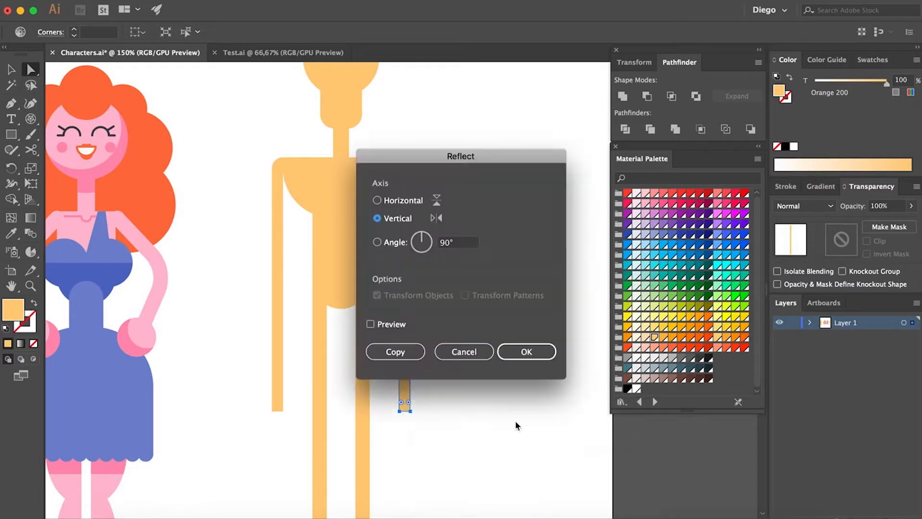
pyautogui.click(525, 350)
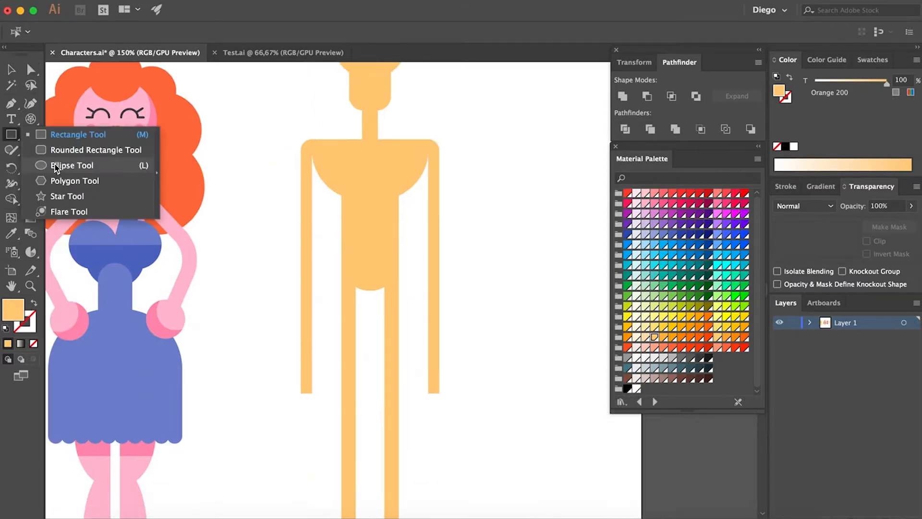
# Draw a circular hand at the end of the arm nearest the woman and place a copy flush with the other arm's inner edge
pyautogui.click(82, 166)
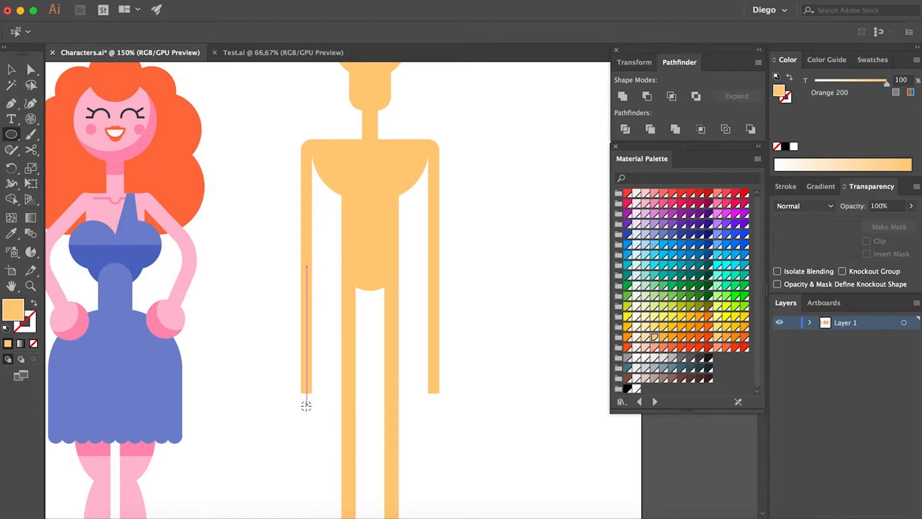
pyautogui.moveTo(306, 406); pyautogui.dragTo(414, 359)
pyautogui.press('a')
pyautogui.click(278, 391)
pyautogui.scroll(3, 439, 408)
pyautogui.scroll(4, 435, 375)
pyautogui.click(215, 392)
pyautogui.scroll(-6, 216, 392)
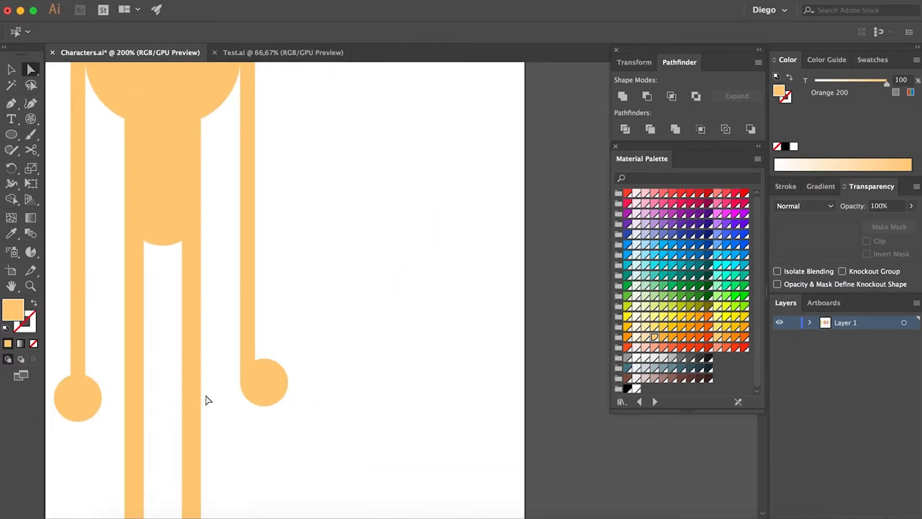
# Move the hand nearest the woman up and outward, flush with its arm's inner edge, to mirror the other hand
pyautogui.moveTo(206, 399); pyautogui.dragTo(433, 396)
pyautogui.scroll(2, 330, 402)
pyautogui.moveTo(284, 401); pyautogui.dragTo(254, 372)
pyautogui.click(308, 366)
pyautogui.scroll(-4, 312, 370)
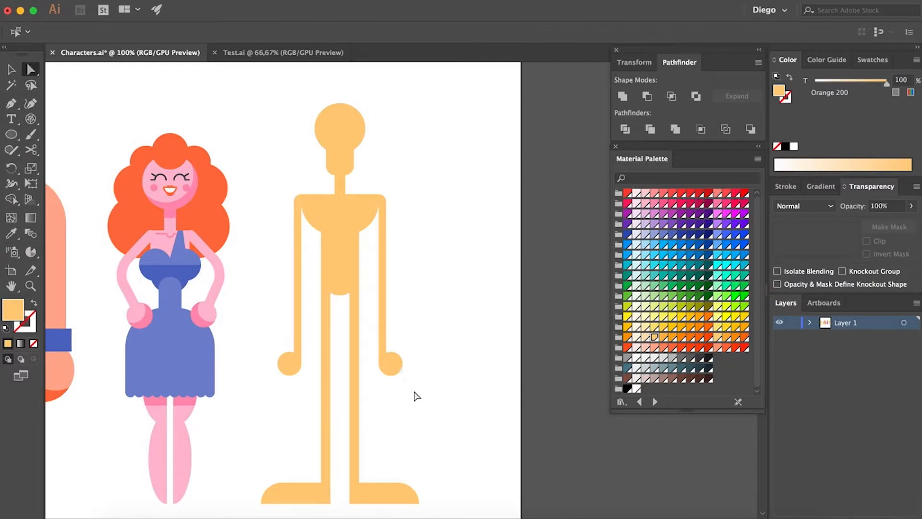
pyautogui.moveTo(401, 397); pyautogui.dragTo(495, 393)
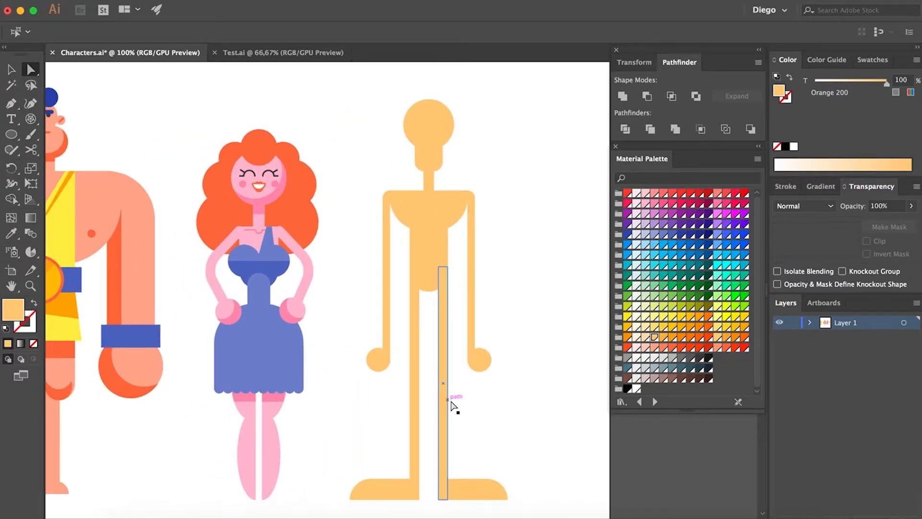
pyautogui.hscroll(-5, 451, 405)
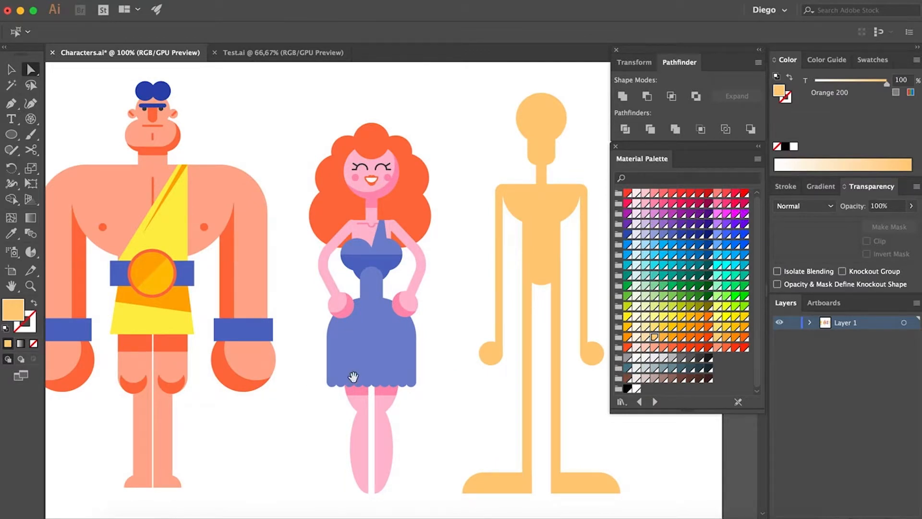
pyautogui.hscroll(7, 359, 375)
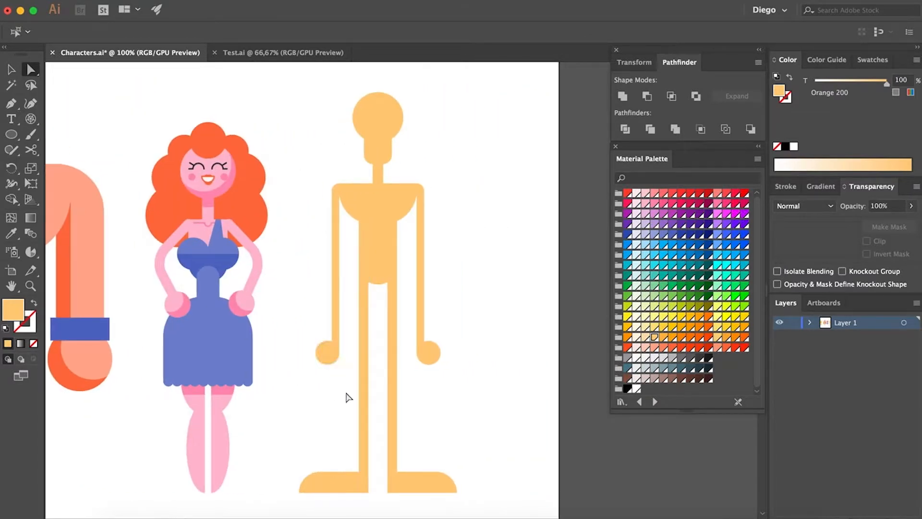
# Draw an Indigo 400 circle centred on the new character's head and slightly larger than it
pyautogui.hscroll(2, 424, 408)
pyautogui.scroll(2, 425, 408)
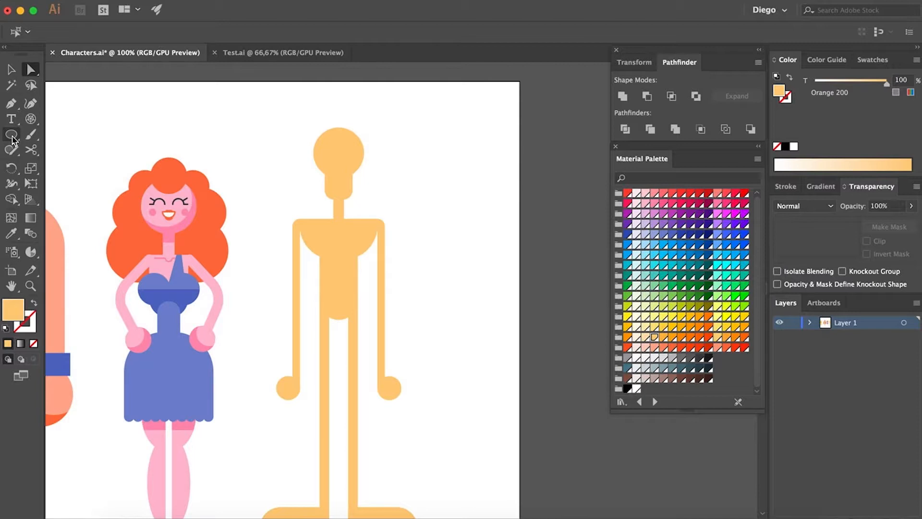
pyautogui.click(12, 138)
pyautogui.scroll(2, 337, 147)
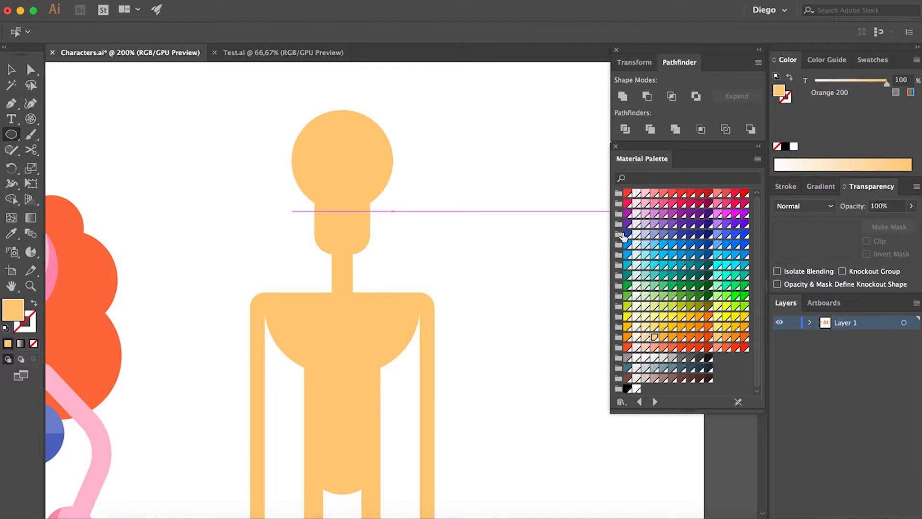
pyautogui.click(673, 235)
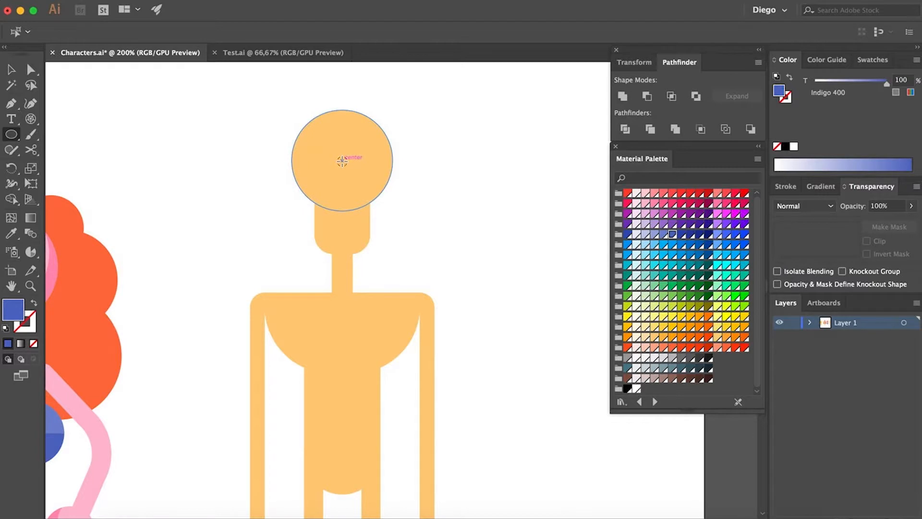
pyautogui.moveTo(341, 161); pyautogui.dragTo(281, 130)
pyautogui.press('a')
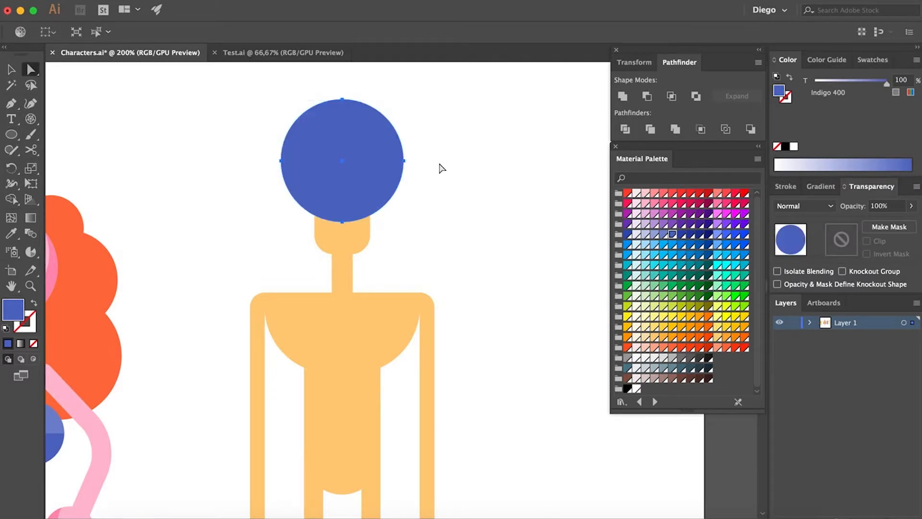
pyautogui.click(439, 167)
# Draw a rectangle over the blue circle's lower part and subtract it, leaving a dome as the hat's crown
pyautogui.moveTo(11, 134); pyautogui.dragTo(72, 134)
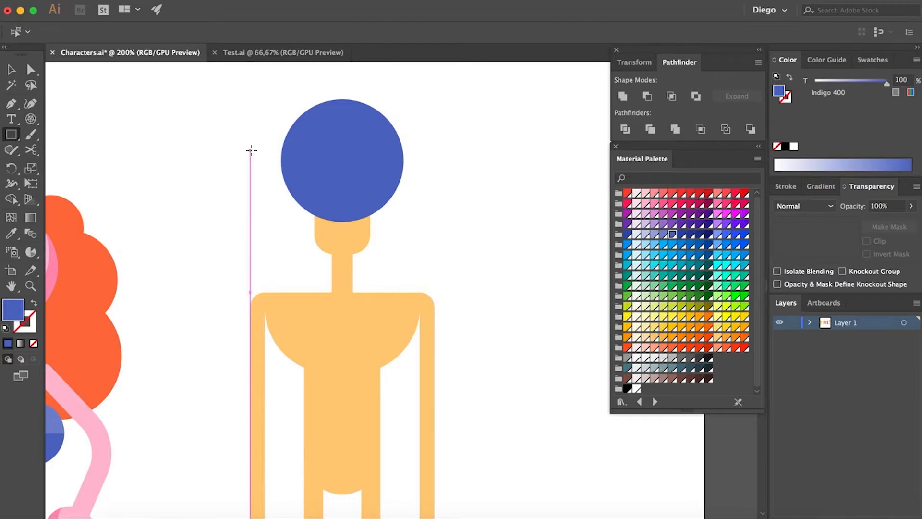
pyautogui.moveTo(250, 150); pyautogui.dragTo(440, 261)
pyautogui.press('a')
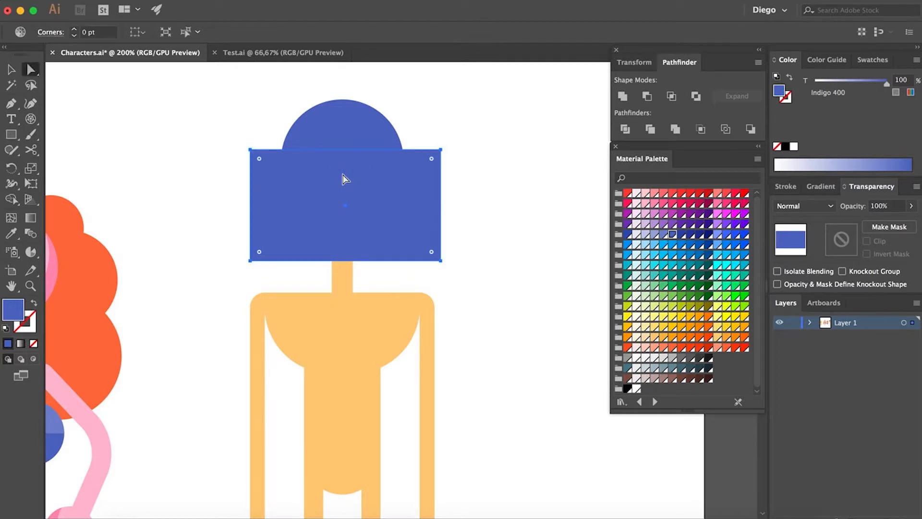
pyautogui.keyDown('shift'); pyautogui.click(335, 127); pyautogui.keyUp('shift')
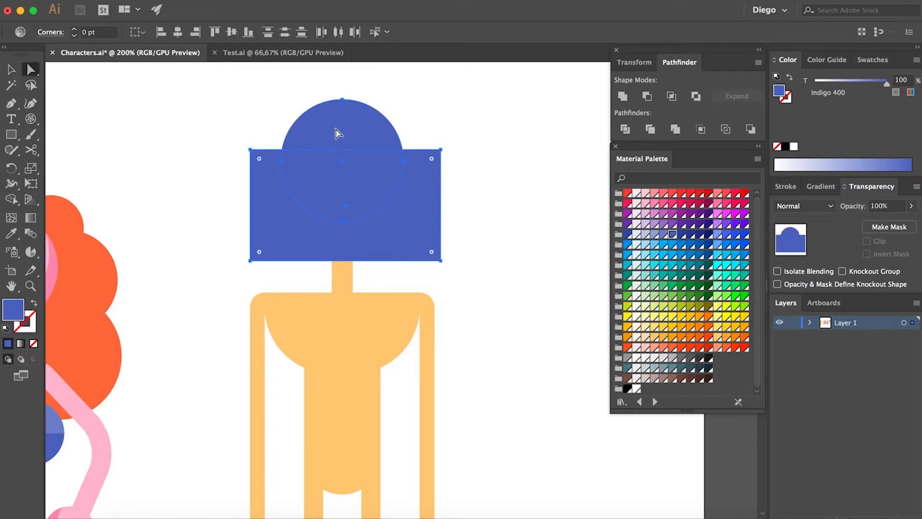
pyautogui.click(647, 97)
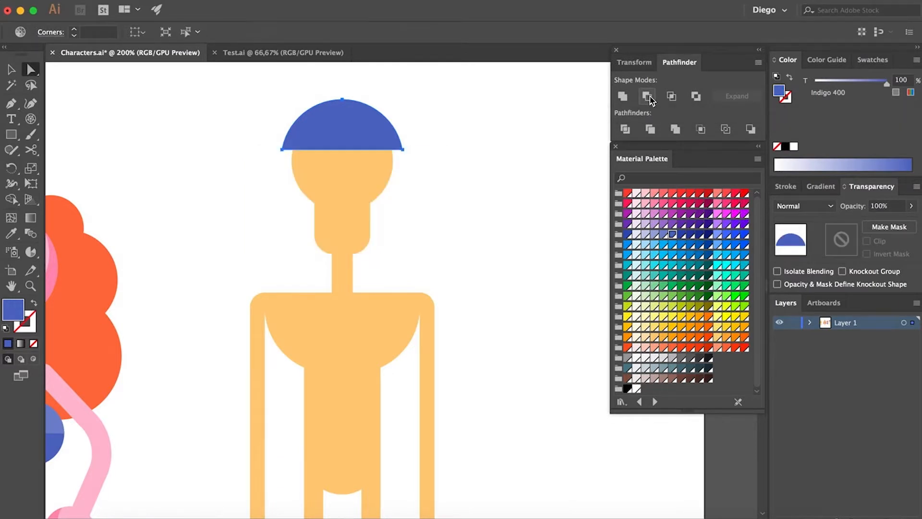
pyautogui.click(542, 138)
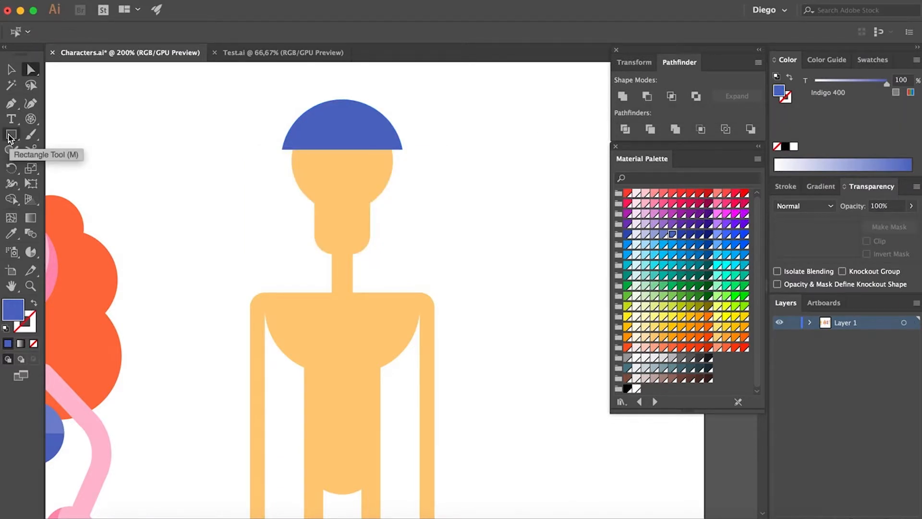
# Draw a thin hat brim rectangle, about 193 pt wide and 7 pt high, centred on the crown's base
pyautogui.click(10, 137)
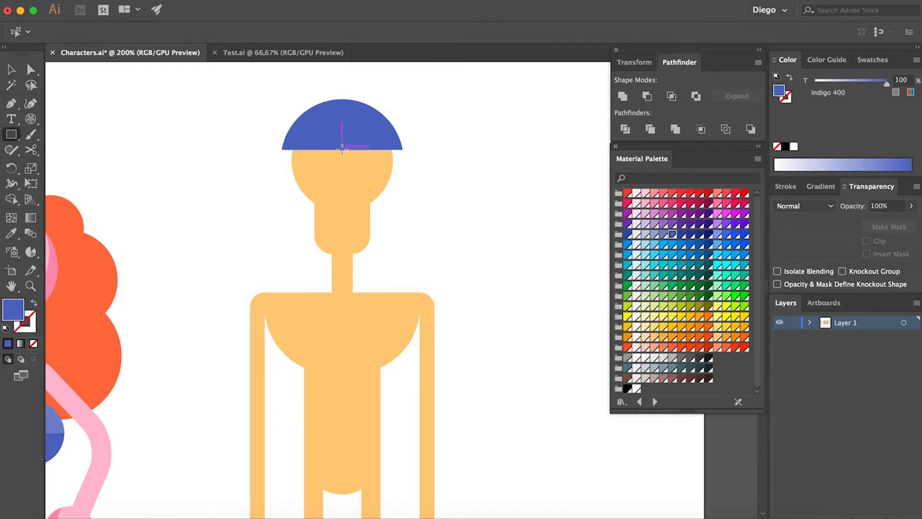
pyautogui.moveTo(342, 149); pyautogui.dragTo(217, 144)
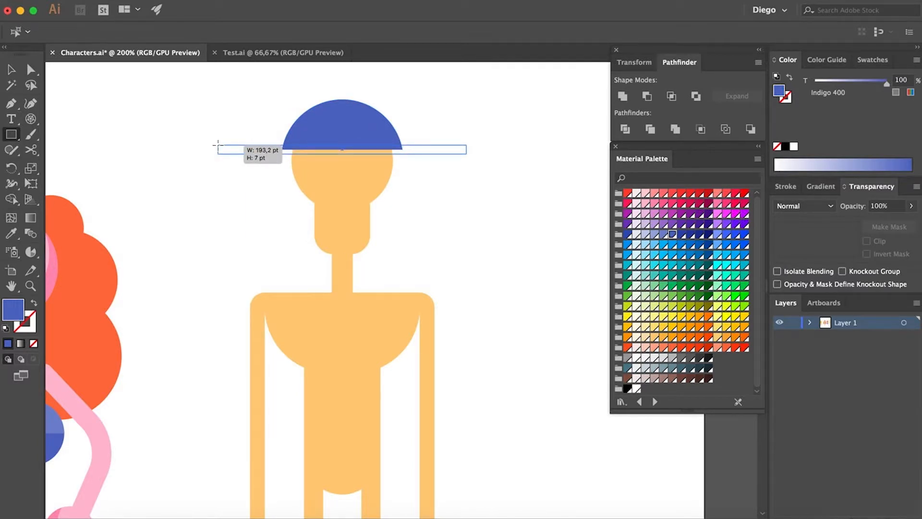
pyautogui.moveTo(217, 144); pyautogui.dragTo(218, 144)
pyautogui.press('a')
pyautogui.click(473, 185)
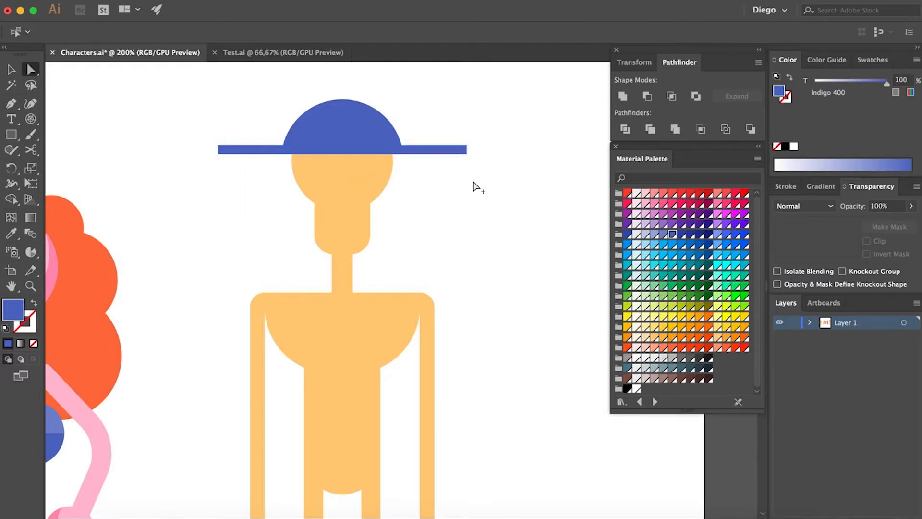
# Draw a tall Indigo 400 ellipse in the empty area beside the hat, on the side away from the woman
pyautogui.press('super+minus')
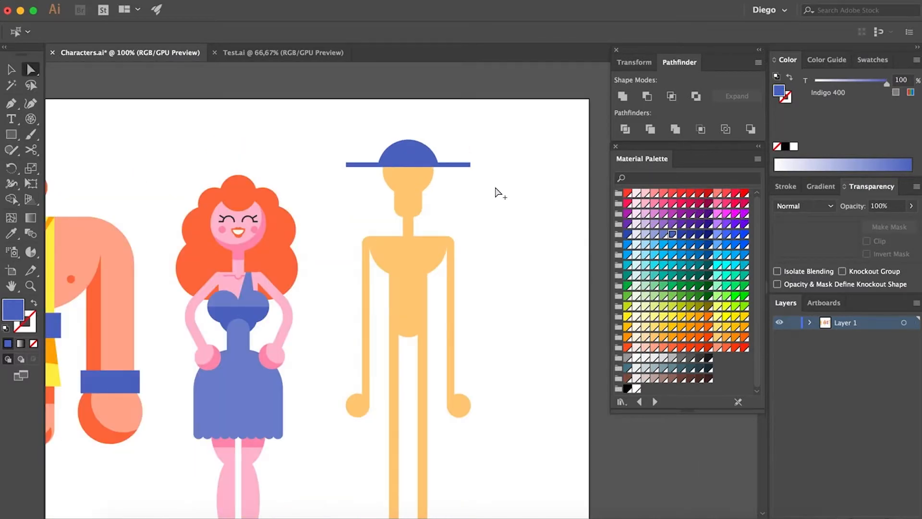
pyautogui.press('super+plus')
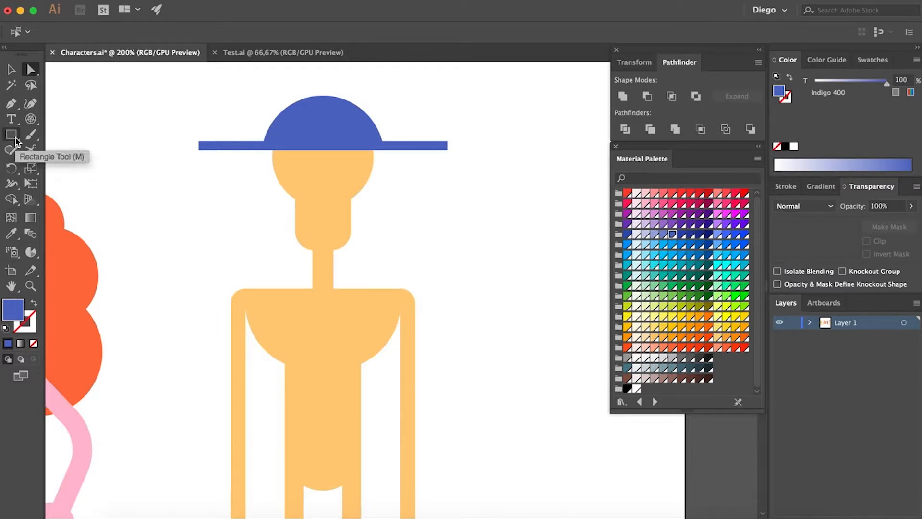
pyautogui.moveTo(16, 140); pyautogui.dragTo(48, 169)
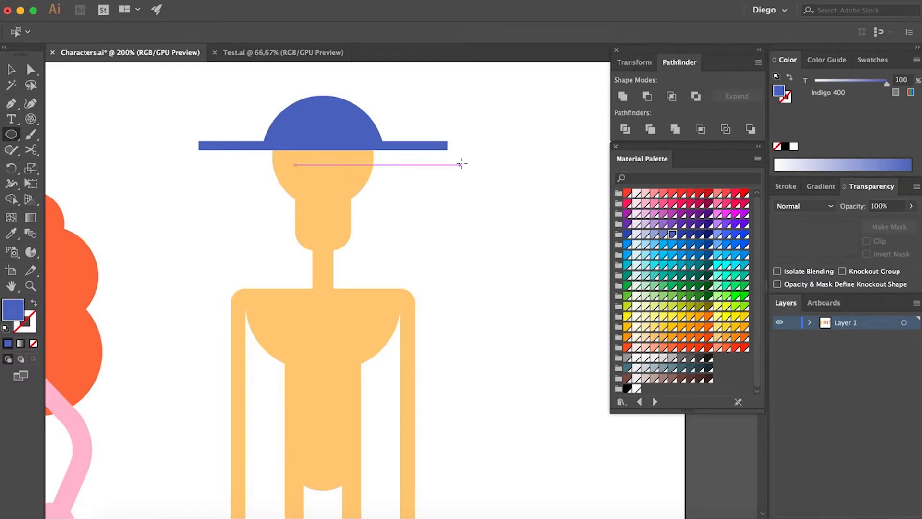
pyautogui.moveTo(462, 165); pyautogui.dragTo(546, 270)
# Cover the ellipse's outer half with a rectangle starting at its centre line and subtract it, leaving the half nearest the head
pyautogui.moveTo(10, 135); pyautogui.dragTo(60, 138)
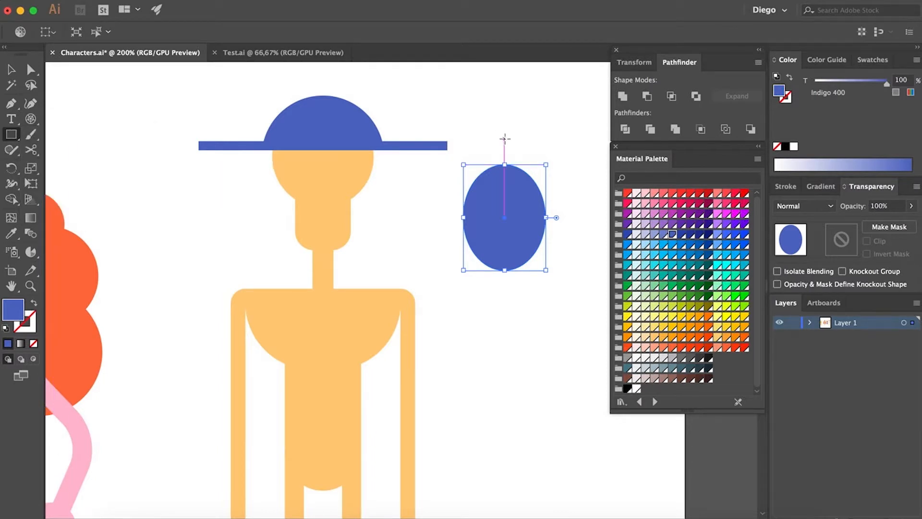
pyautogui.moveTo(505, 139); pyautogui.dragTo(572, 302)
pyautogui.press('a')
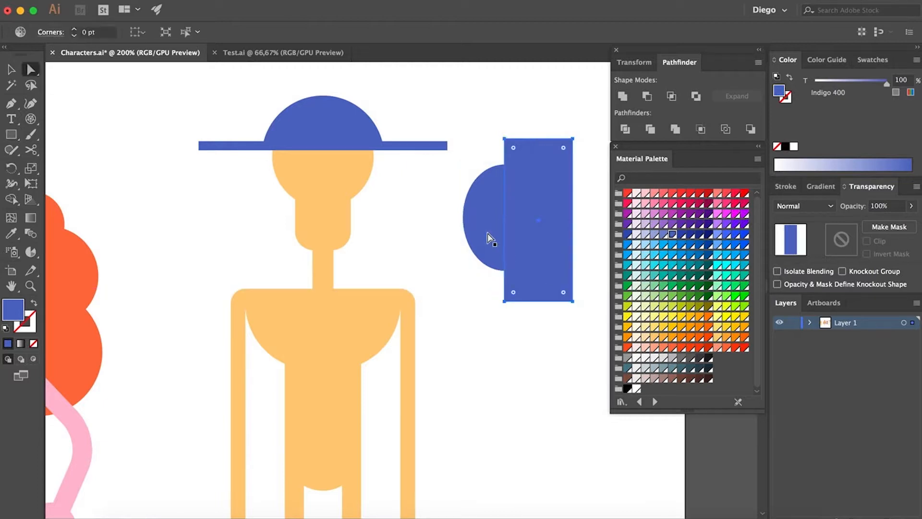
pyautogui.keyDown('shift'); pyautogui.click(488, 232); pyautogui.keyUp('shift')
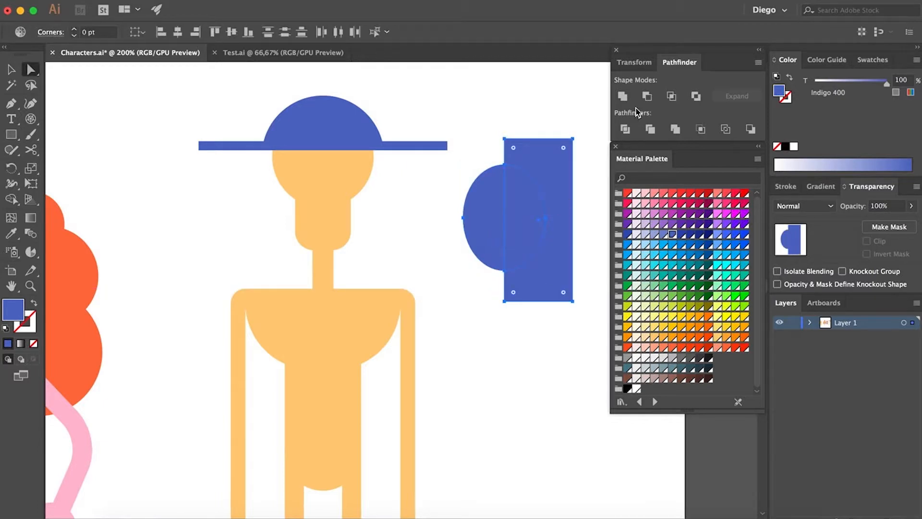
pyautogui.click(646, 98)
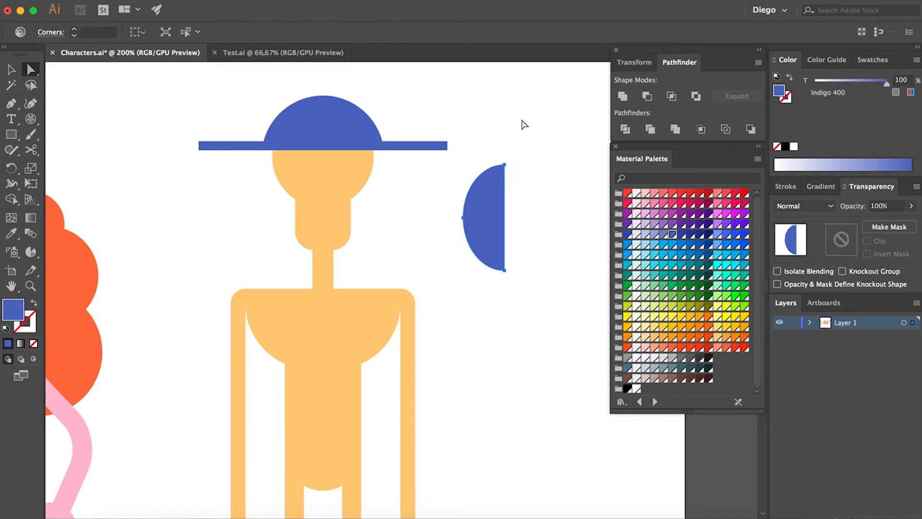
pyautogui.click(523, 125)
# Cover the half-ellipse's lower half with a rectangle and subtract it to leave a quarter-ellipse wing
pyautogui.click(11, 135)
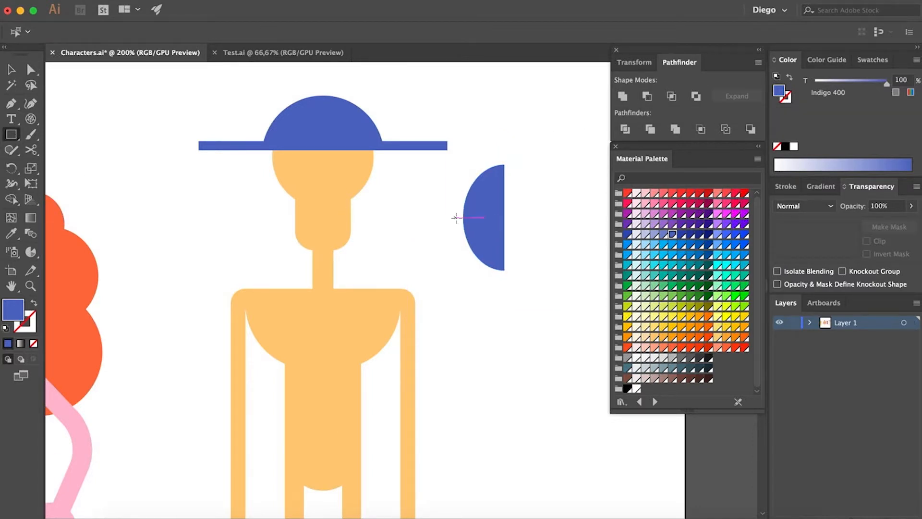
pyautogui.moveTo(441, 218); pyautogui.dragTo(528, 299)
pyautogui.press('a')
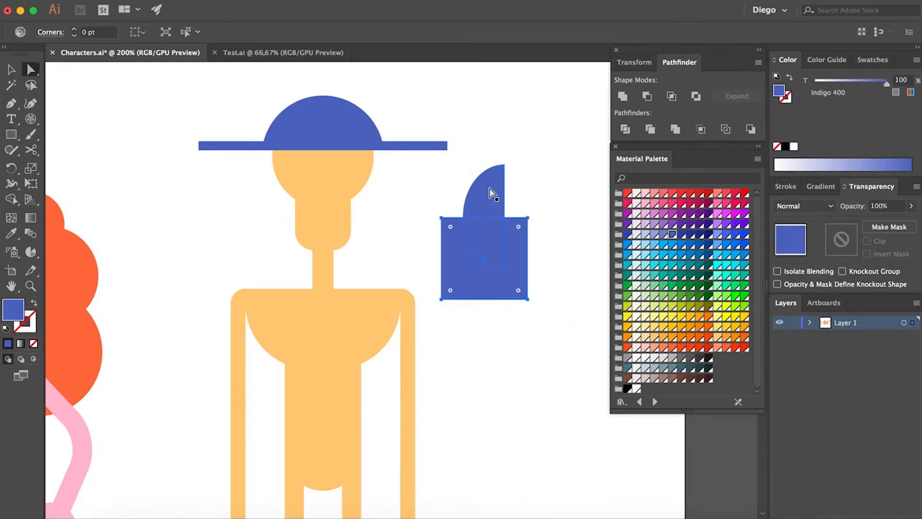
pyautogui.keyDown('shift'); pyautogui.click(490, 191); pyautogui.keyUp('shift')
pyautogui.click(656, 96)
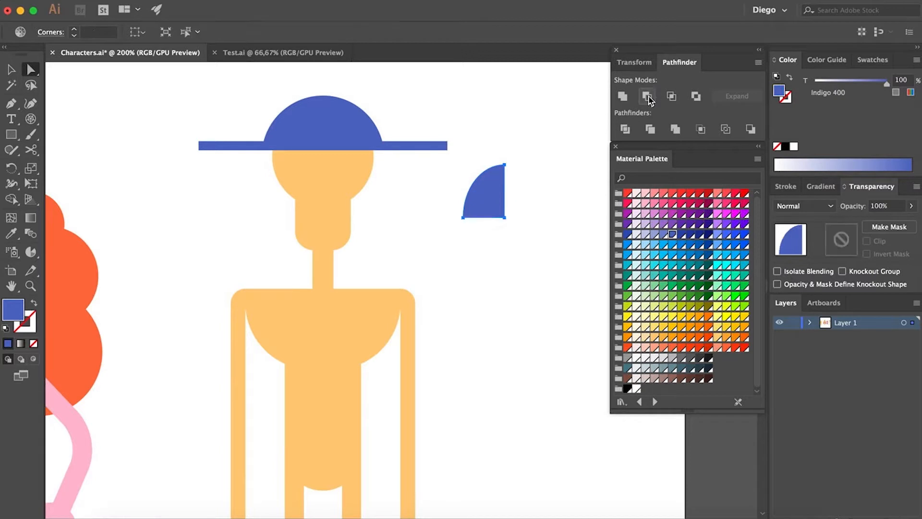
pyautogui.click(540, 162)
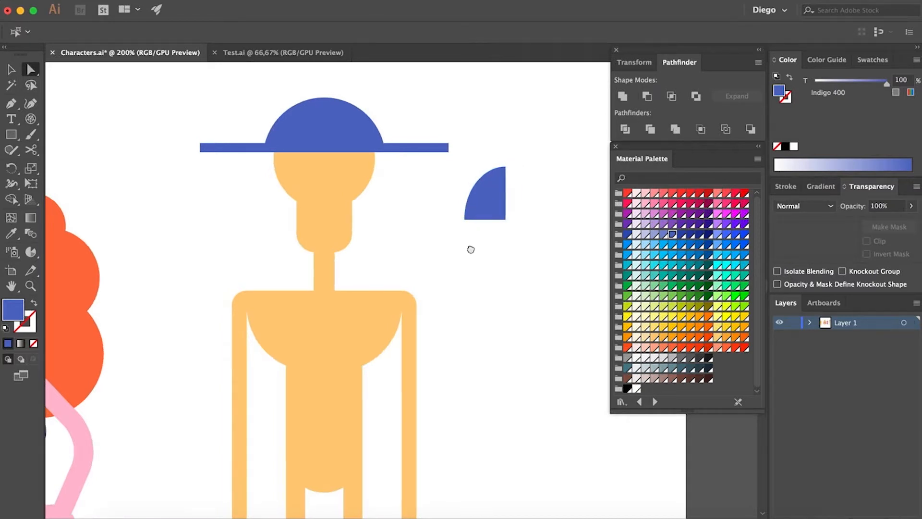
# Rotate the quarter-ellipse wing 45° counter-clockwise so its square corner points sideways, away from the head
pyautogui.scroll(2, 471, 250)
pyautogui.hscroll(-1, 471, 249)
pyautogui.click(524, 240)
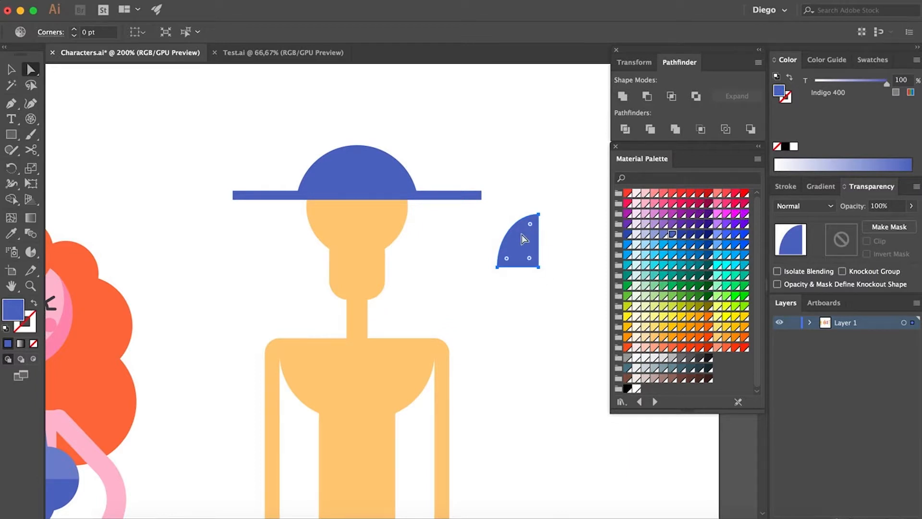
pyautogui.press('v')
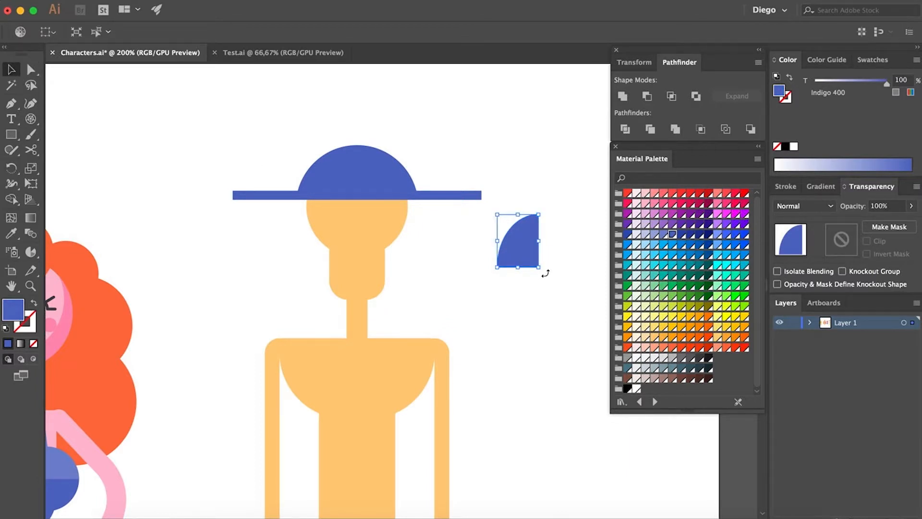
pyautogui.moveTo(545, 273); pyautogui.dragTo(562, 257)
pyautogui.press('a')
pyautogui.hotkey('ctrl', 'z')
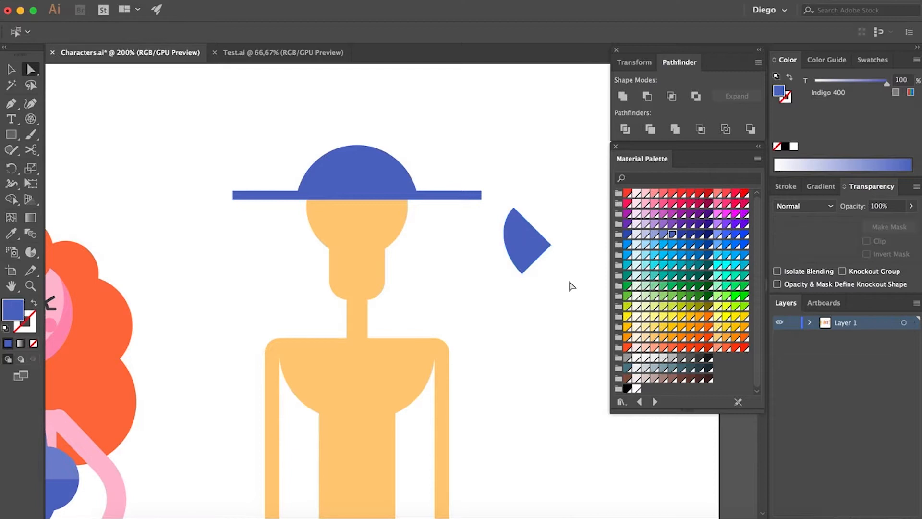
pyautogui.hotkey('ctrl', 'shift', 'z')
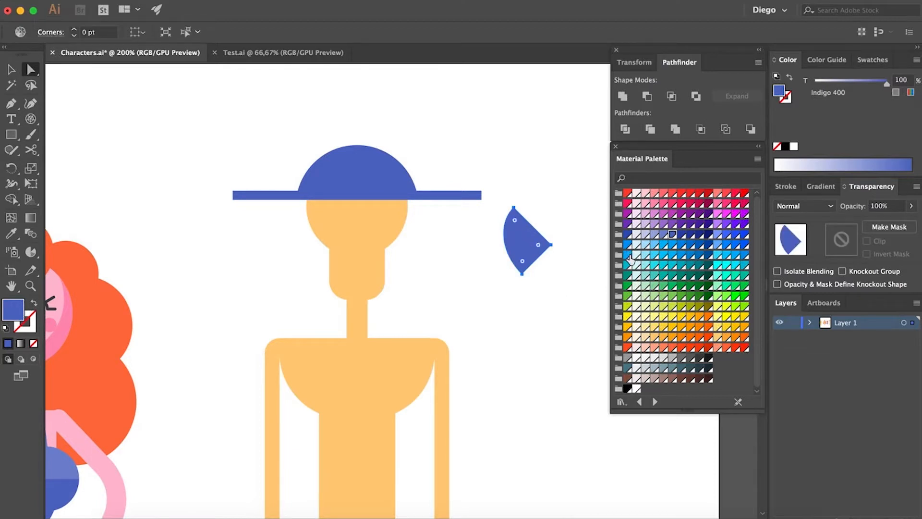
# Fill the wing with Light Blue 500 - Primary and move it onto the side of the hat crown nearest the woman
pyautogui.click(630, 260)
pyautogui.moveTo(524, 251); pyautogui.dragTo(301, 173)
pyautogui.click(245, 173)
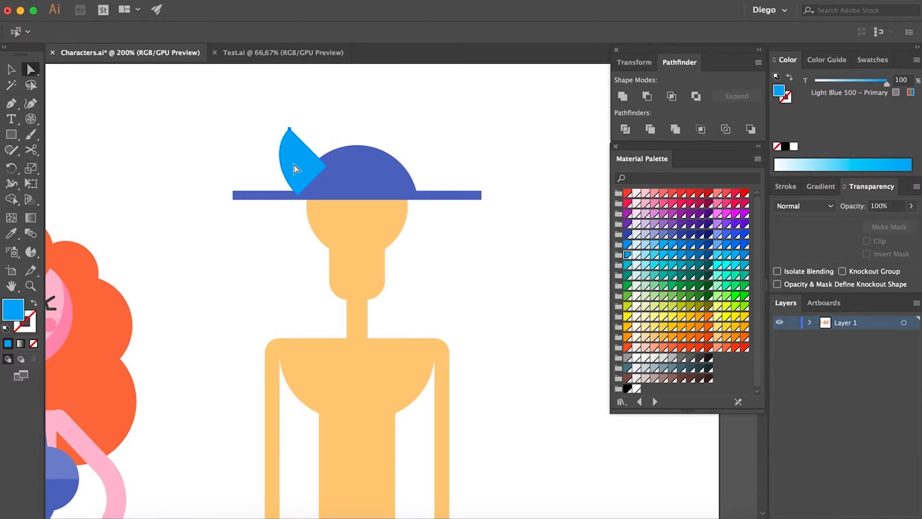
# Send the light blue wing to the back, behind the hat's crown and brim
pyautogui.click(294, 168)
pyautogui.click(173, 1)
pyautogui.moveTo(192, 19)
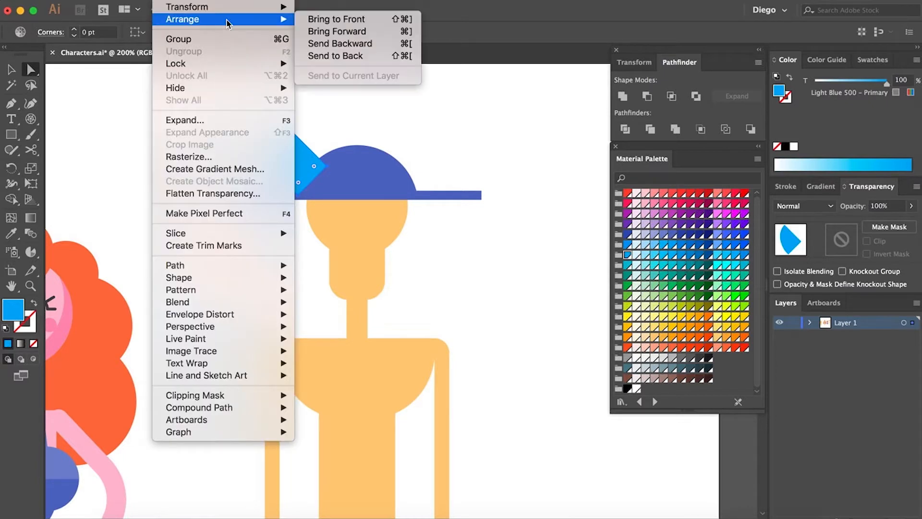
pyautogui.click(322, 56)
pyautogui.click(473, 149)
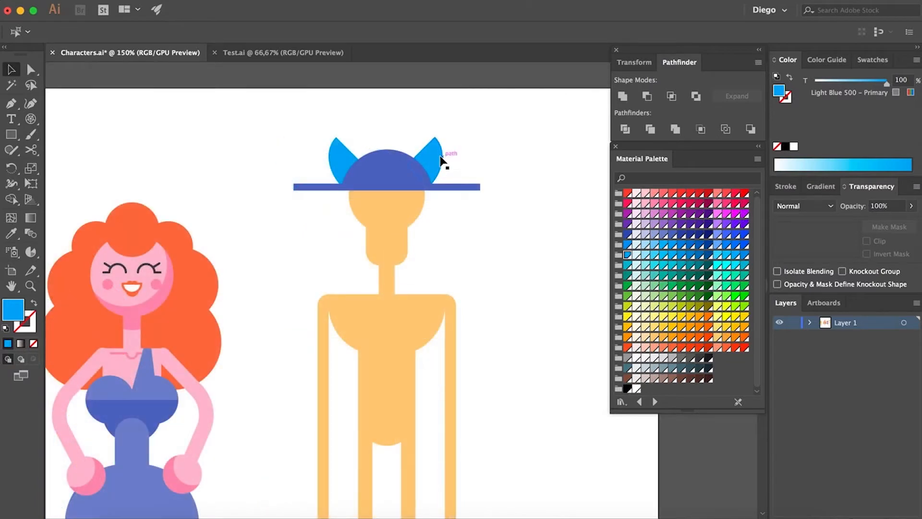
# Group the two light blue hat wings into one object
pyautogui.click(440, 159)
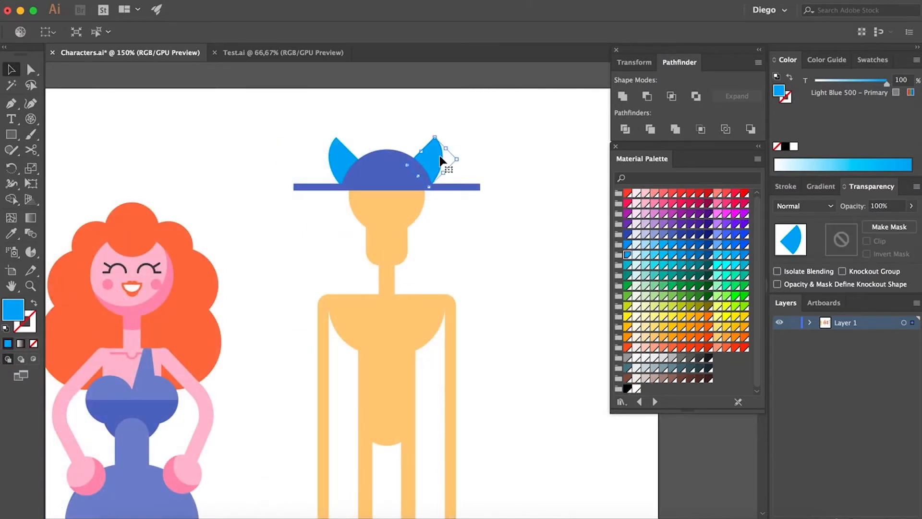
pyautogui.keyDown('shift'); pyautogui.click(338, 157); pyautogui.keyUp('shift')
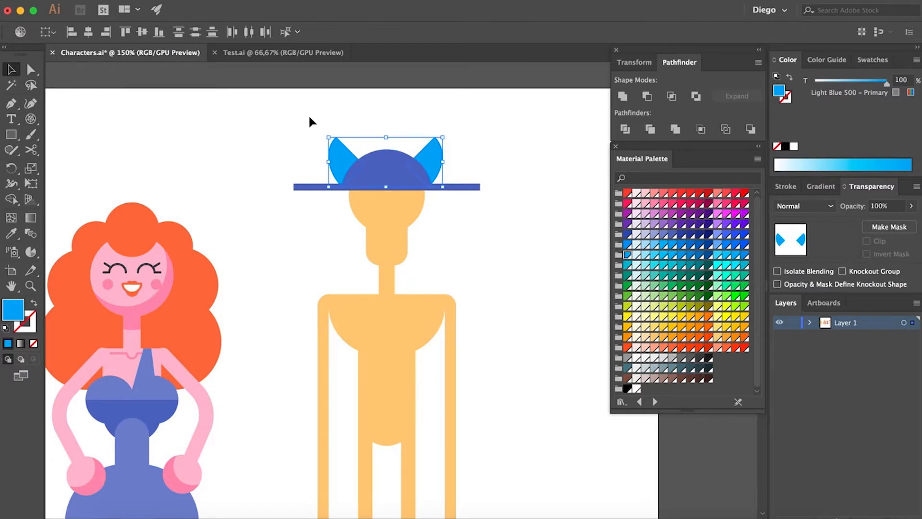
pyautogui.click(165, 0)
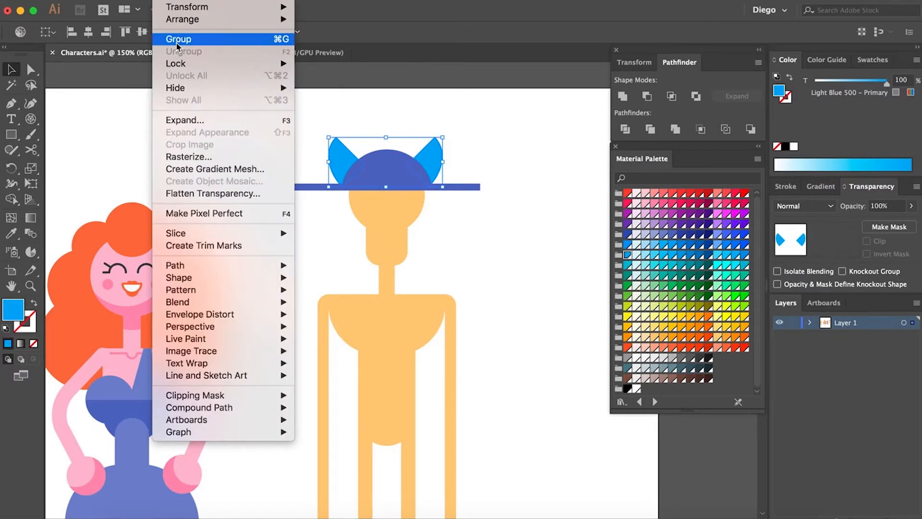
pyautogui.click(177, 41)
pyautogui.click(272, 250)
# Group both orange arms together with their round hands
pyautogui.press('super+minus')
pyautogui.press('super+minus')
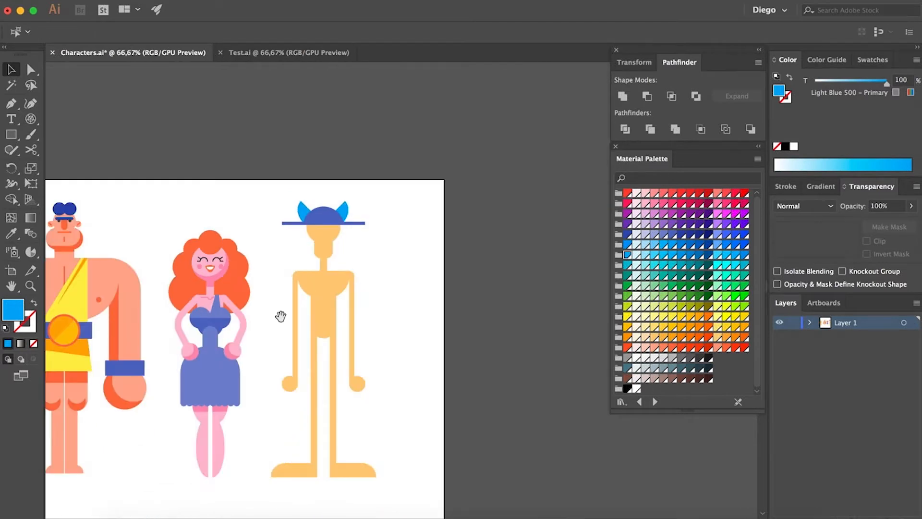
pyautogui.scroll(-2, 281, 285)
pyautogui.press('super+plus')
pyautogui.moveTo(266, 288); pyautogui.dragTo(306, 366)
pyautogui.moveTo(386, 371); pyautogui.dragTo(387, 374)
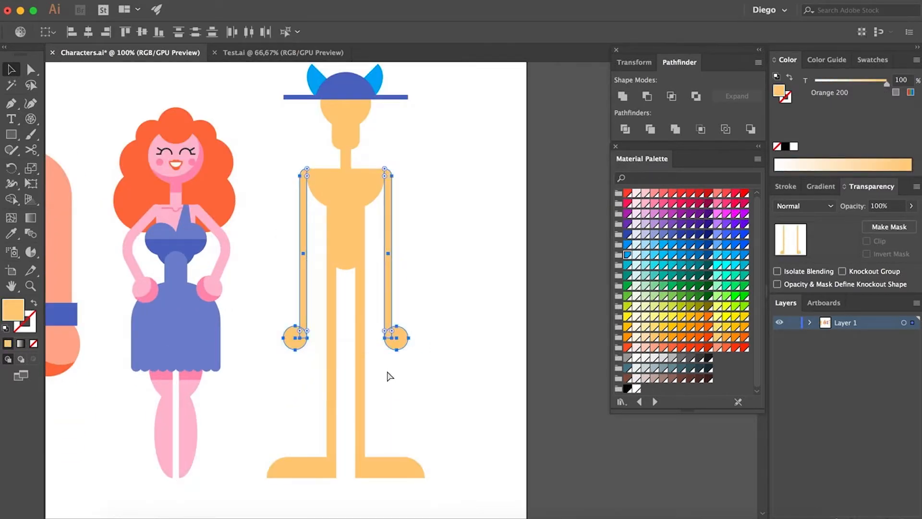
pyautogui.press('super+g')
pyautogui.click(254, 429)
# Group both orange legs together with their feet
pyautogui.moveTo(267, 428); pyautogui.dragTo(431, 484)
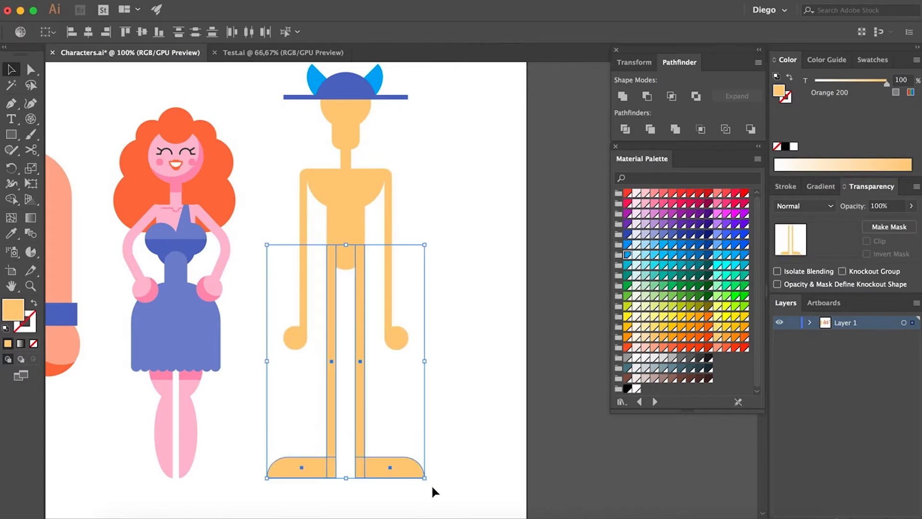
pyautogui.press('super+g')
pyautogui.click(425, 350)
# Align all parts of the tall orange character, including the hat, on a common vertical centre line
pyautogui.press('super+minus')
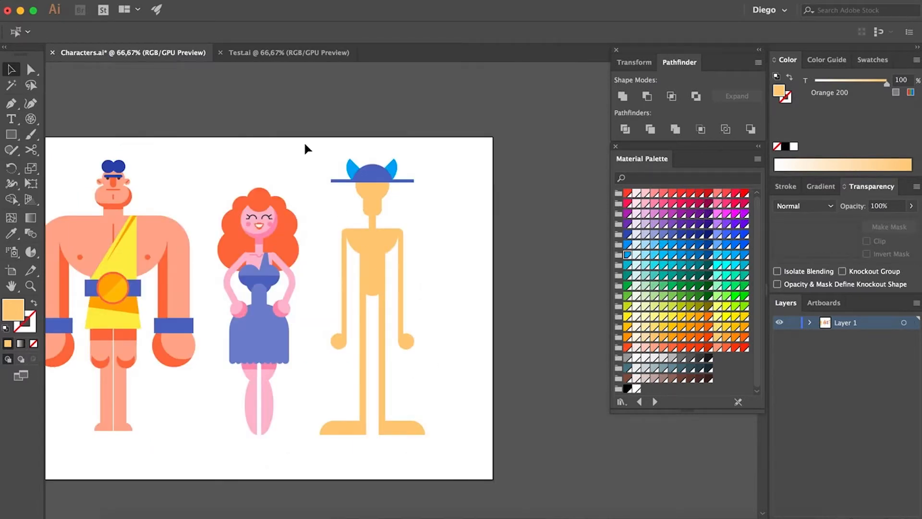
pyautogui.moveTo(303, 140); pyautogui.dragTo(449, 455)
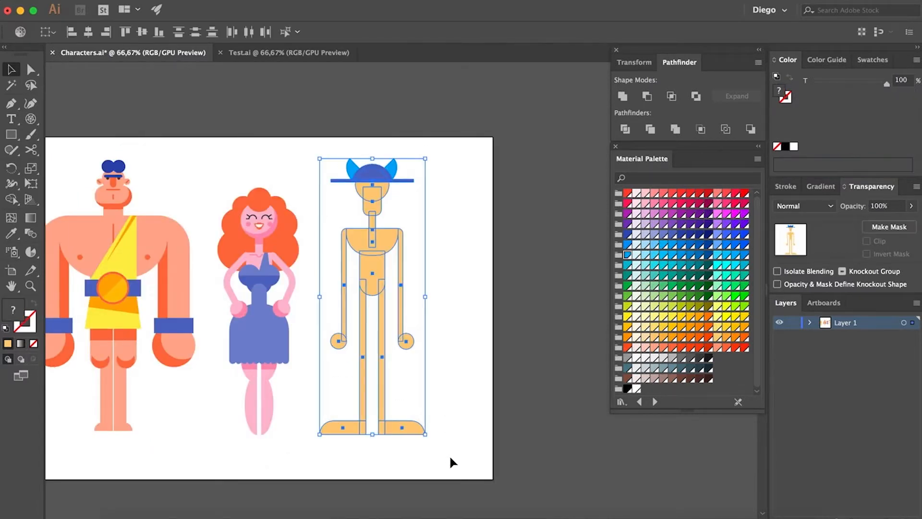
pyautogui.click(89, 35)
pyautogui.click(458, 192)
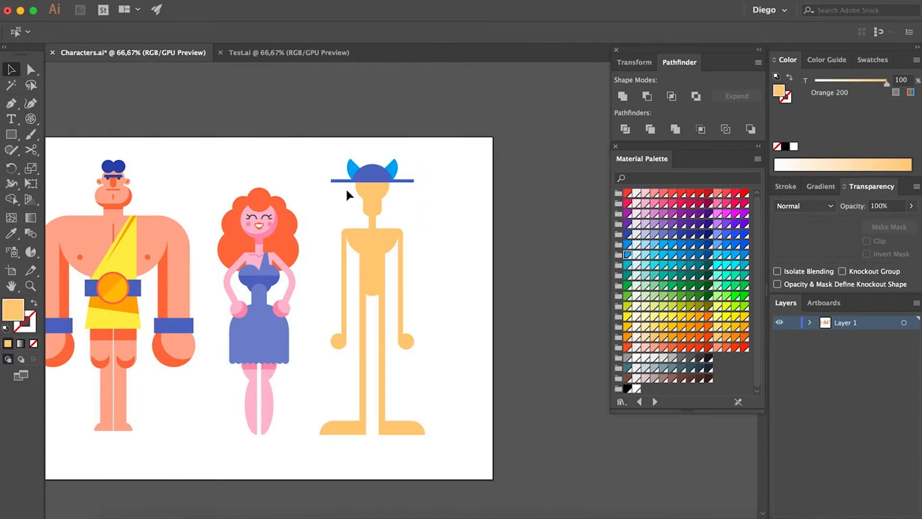
# Draw a belt rectangle centred across the lower torso of the orange body, slightly wider than the waist
pyautogui.scroll(3, 346, 191)
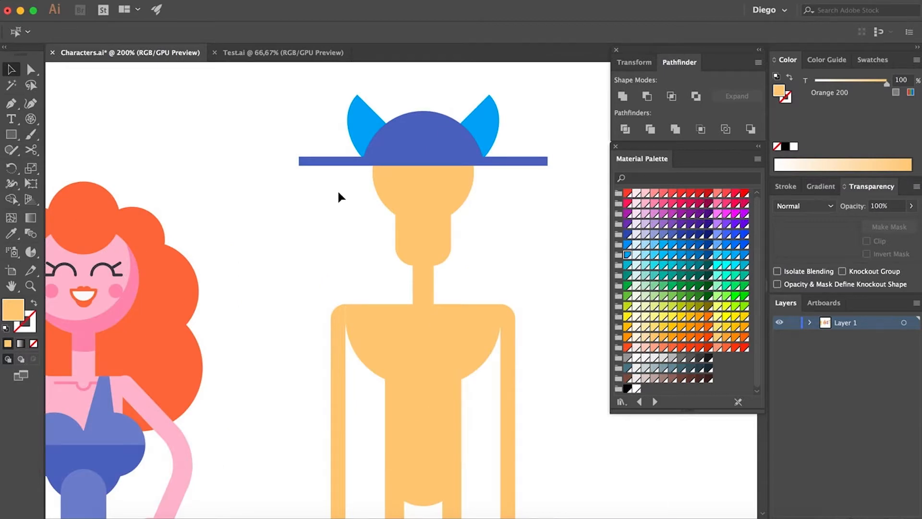
pyautogui.scroll(-2, 324, 178)
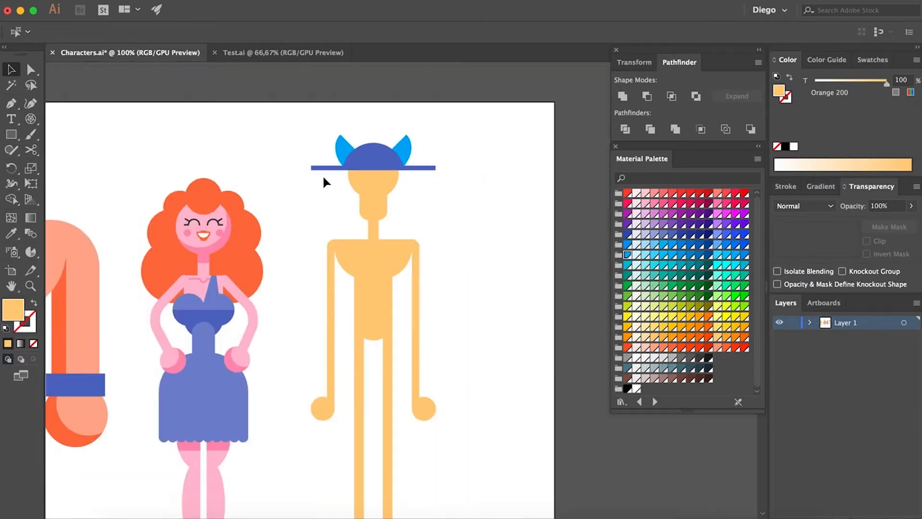
pyautogui.moveTo(470, 336); pyautogui.dragTo(433, 288)
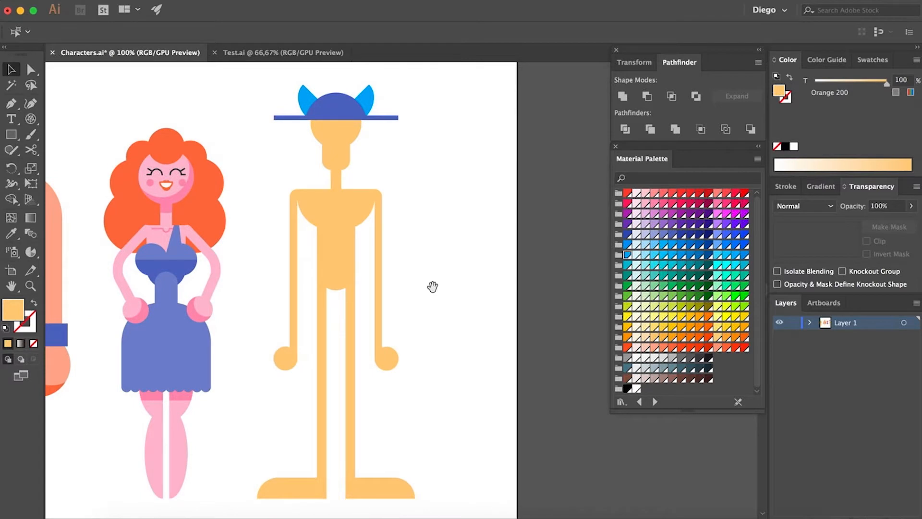
pyautogui.scroll(-1, 433, 288)
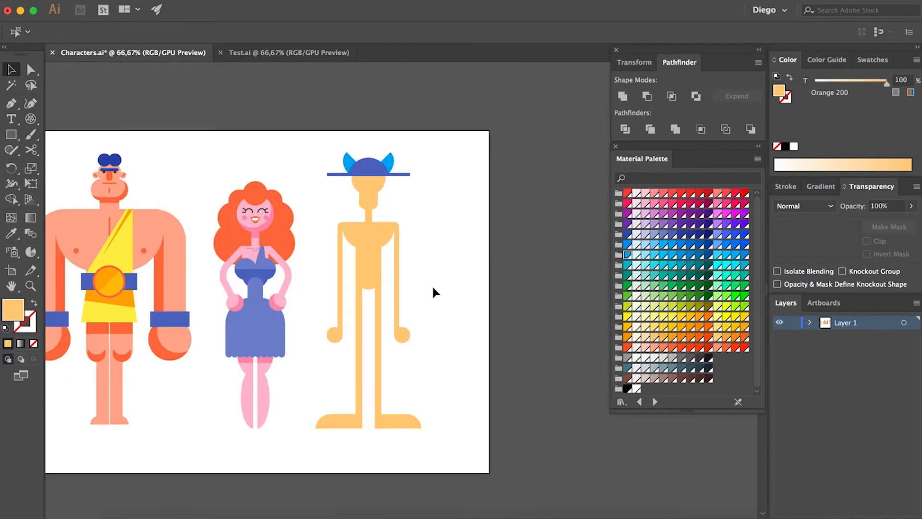
pyautogui.scroll(2, 420, 292)
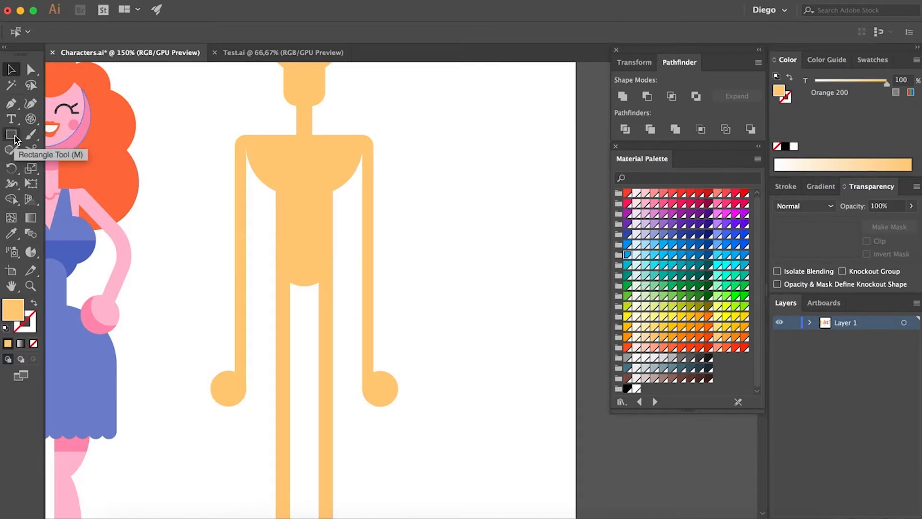
pyautogui.click(14, 140)
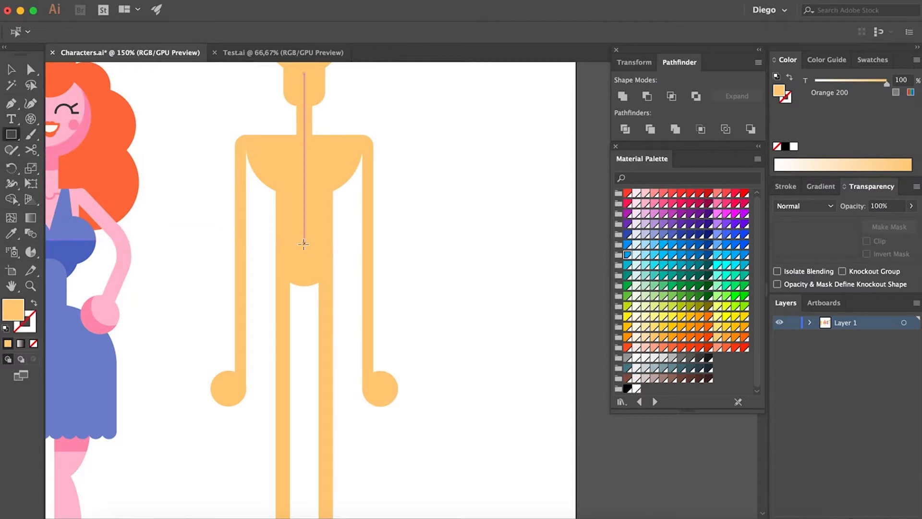
pyautogui.moveTo(305, 242); pyautogui.dragTo(269, 230)
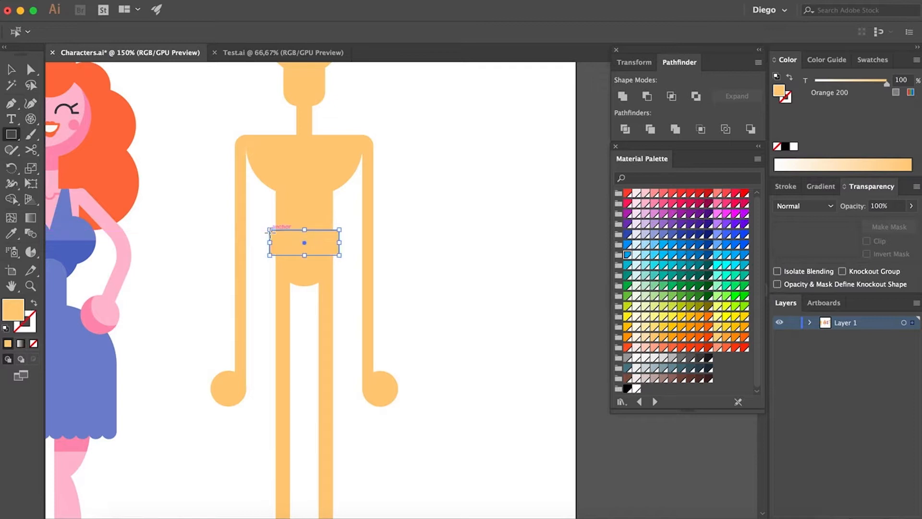
# Fill the belt rectangle with Indigo 400 sampled from the hat crown
pyautogui.press('a')
pyautogui.press('super+minus')
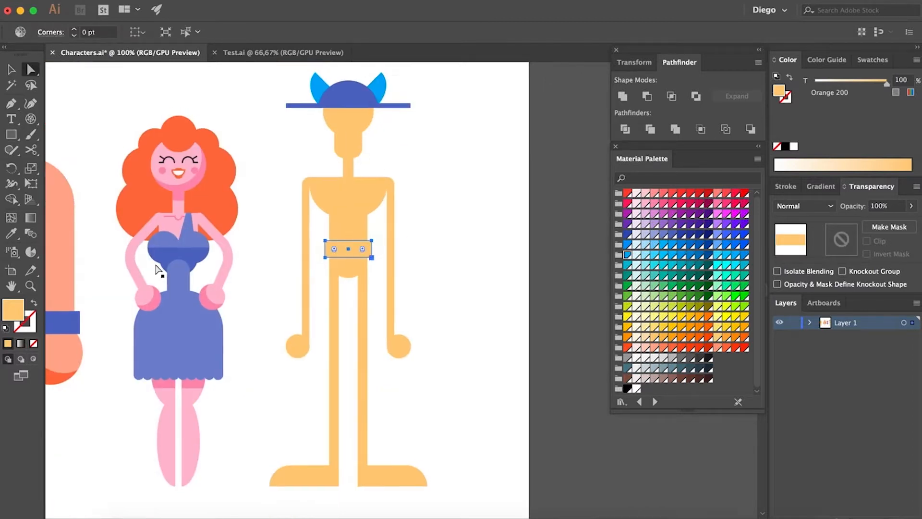
pyautogui.click(10, 233)
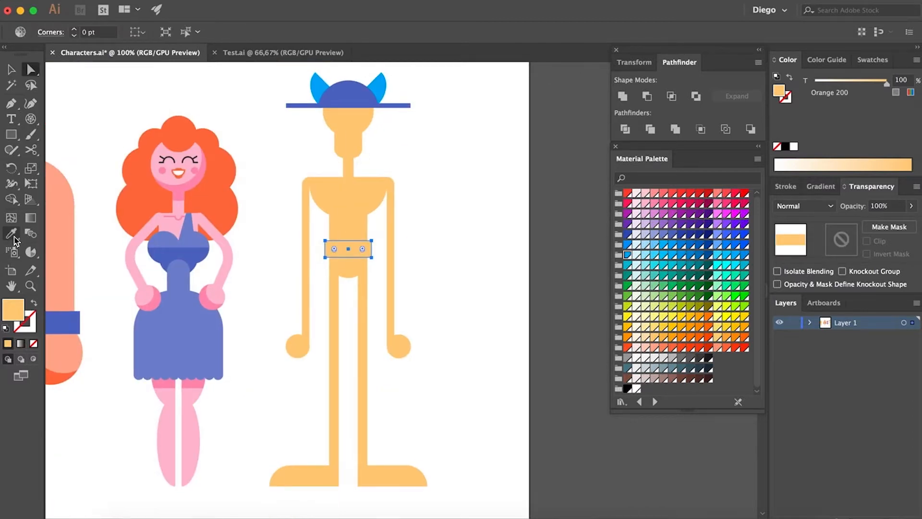
pyautogui.click(353, 87)
pyautogui.press('a')
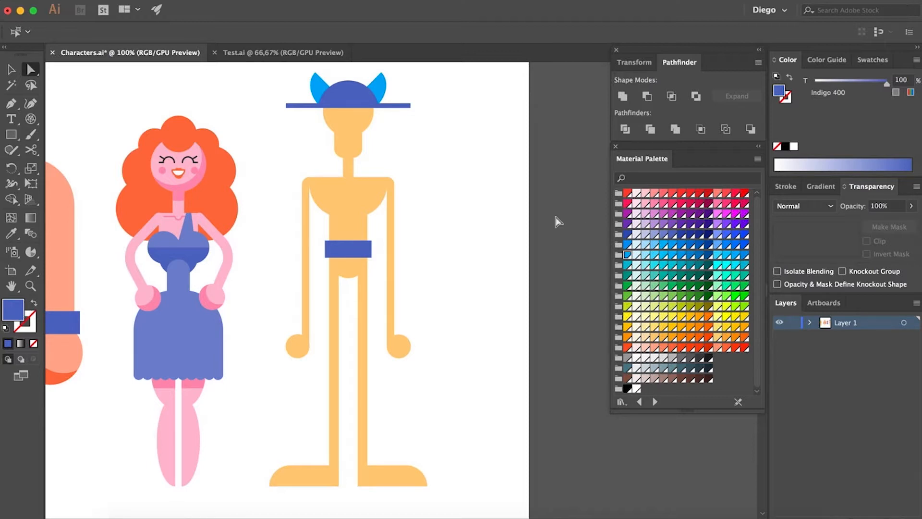
# Unite the chest and torso shapes into one shirt and fill it with Deep Purple 400
pyautogui.scroll(2, 338, 176)
pyautogui.click(341, 240)
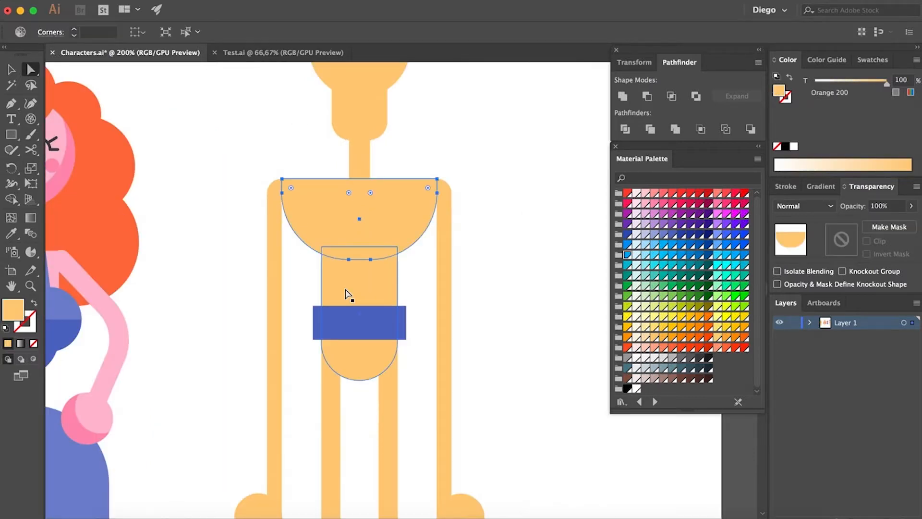
pyautogui.keyDown('shift'); pyautogui.click(345, 290); pyautogui.keyUp('shift')
pyautogui.click(622, 97)
pyautogui.click(627, 224)
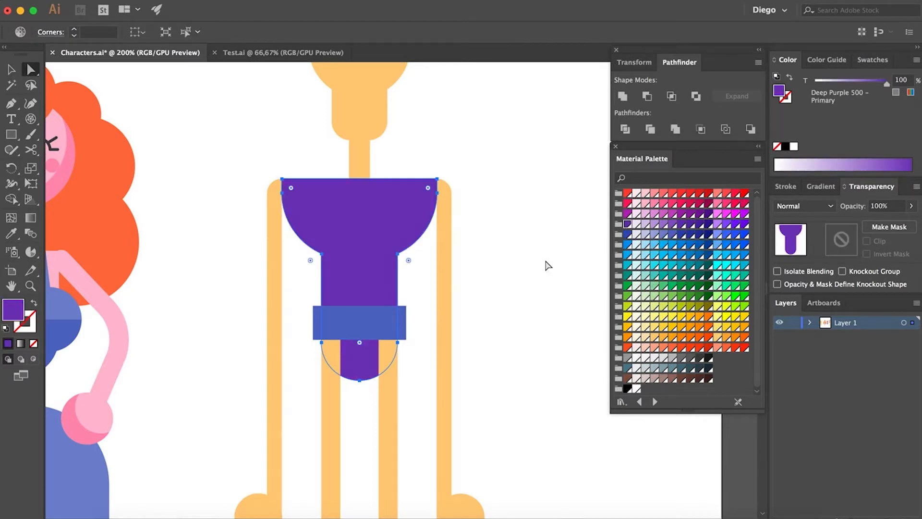
pyautogui.click(672, 224)
# Recolour the belt with Light Blue 500 - Primary sampled from the hat wing
pyautogui.click(356, 334)
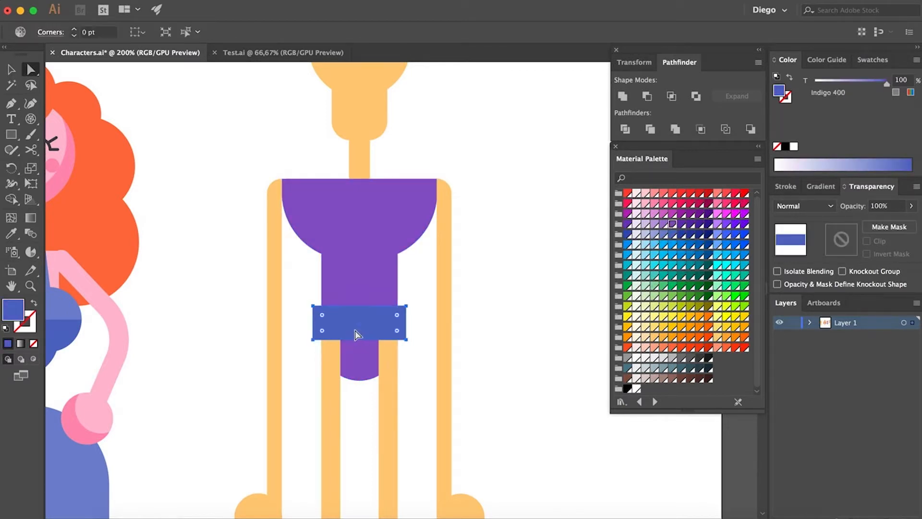
pyautogui.click(665, 245)
pyautogui.scroll(-2, 552, 273)
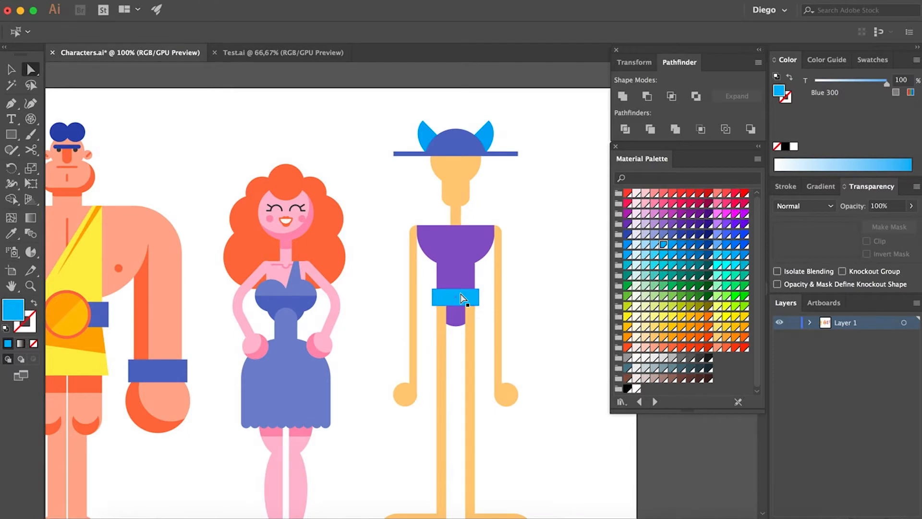
pyautogui.press('i')
pyautogui.click(487, 132)
pyautogui.press('a')
pyautogui.click(550, 278)
# Draw a circle centred where the neck meets the shirt and fill it with the skin's Orange 200
pyautogui.scroll(2, 469, 252)
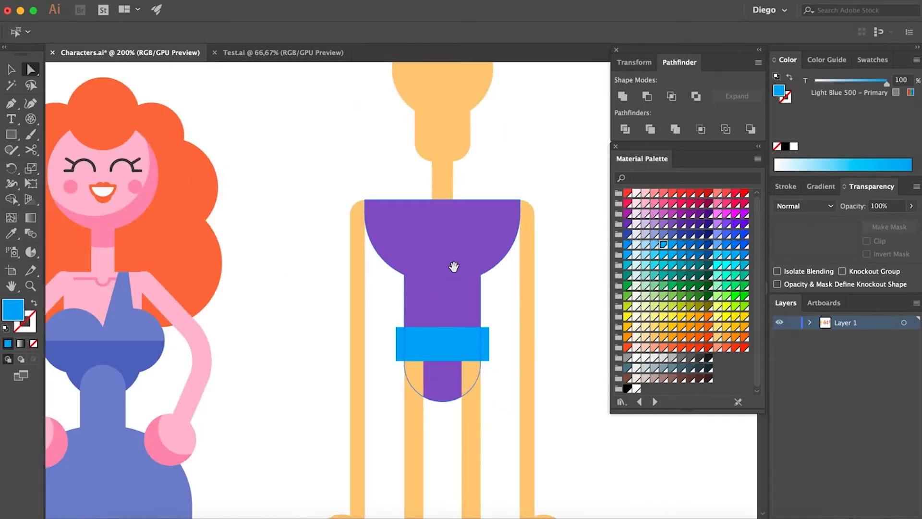
pyautogui.moveTo(454, 267); pyautogui.dragTo(358, 289)
pyautogui.moveTo(11, 134); pyautogui.dragTo(82, 165)
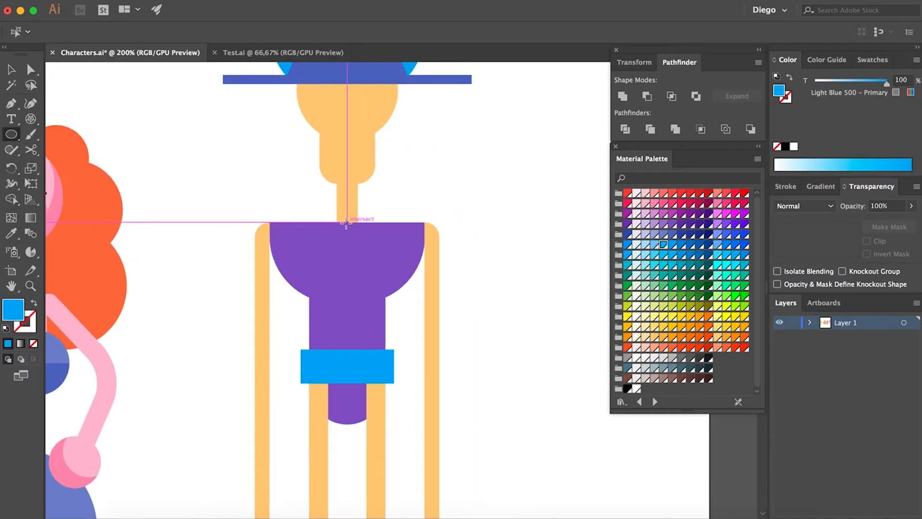
pyautogui.moveTo(346, 222); pyautogui.dragTo(312, 188)
pyautogui.press('i')
pyautogui.click(362, 150)
pyautogui.press('a')
pyautogui.click(401, 246)
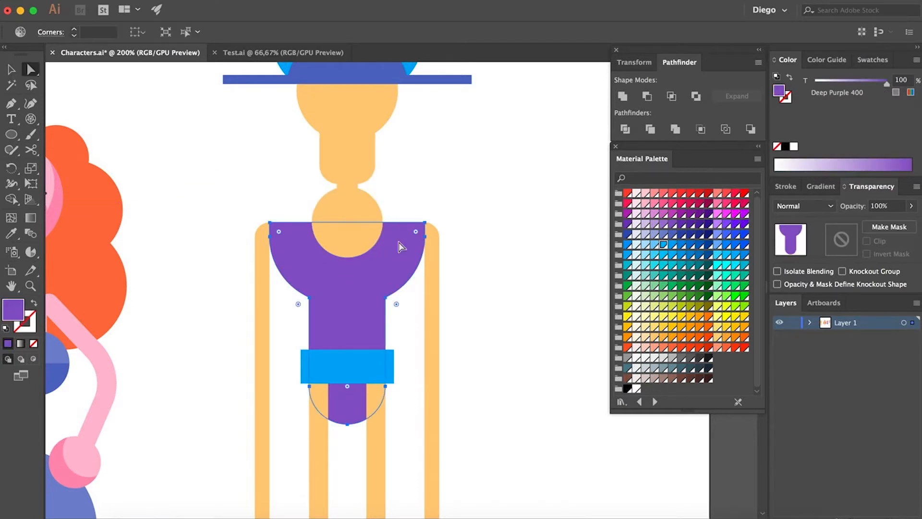
# Cover the neckline circle above the shoulder line with a rectangle and subtract it to leave a half-circle neckline
pyautogui.press('m')
pyautogui.moveTo(250, 159); pyautogui.dragTo(435, 222)
pyautogui.press('a')
pyautogui.keyDown('shift'); pyautogui.click(350, 251); pyautogui.keyUp('shift')
pyautogui.click(647, 96)
pyautogui.click(510, 207)
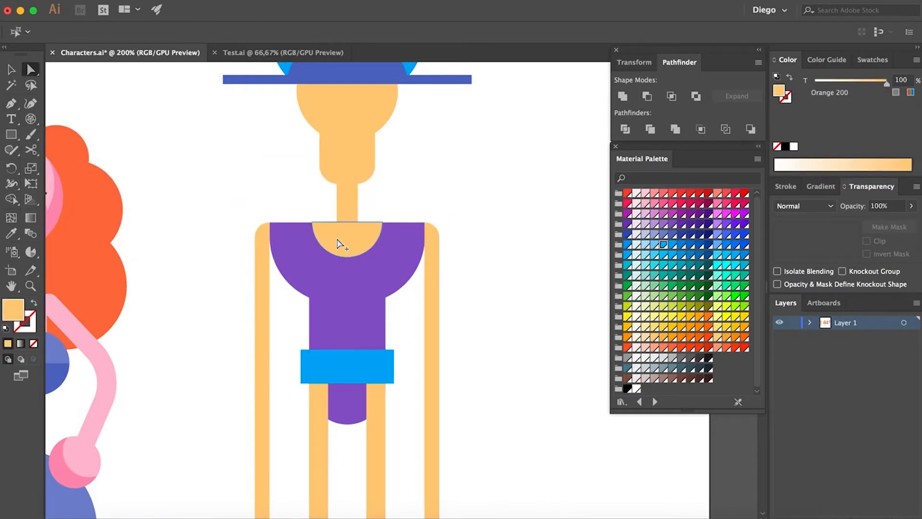
# Examine up close the edges where the purple shirt meets the neckline and both arms
pyautogui.scroll(4, 337, 239)
pyautogui.moveTo(337, 229)
pyautogui.mouseDown()
pyautogui.moveTo(335, 247)
pyautogui.moveTo(331, 226)
pyautogui.mouseUp()
pyautogui.click(162, 152)
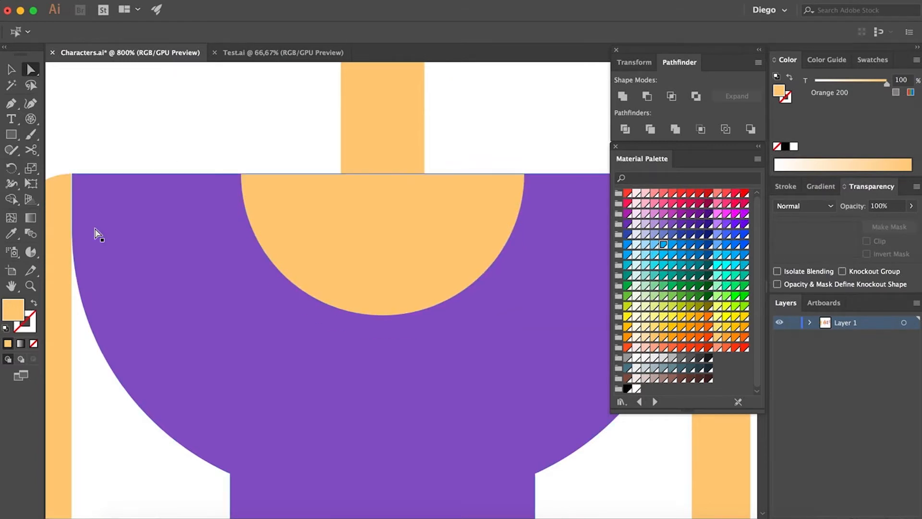
pyautogui.scroll(4, 66, 232)
pyautogui.moveTo(57, 219); pyautogui.dragTo(60, 218)
pyautogui.scroll(-4, 90, 235)
pyautogui.hscroll(5, 403, 240)
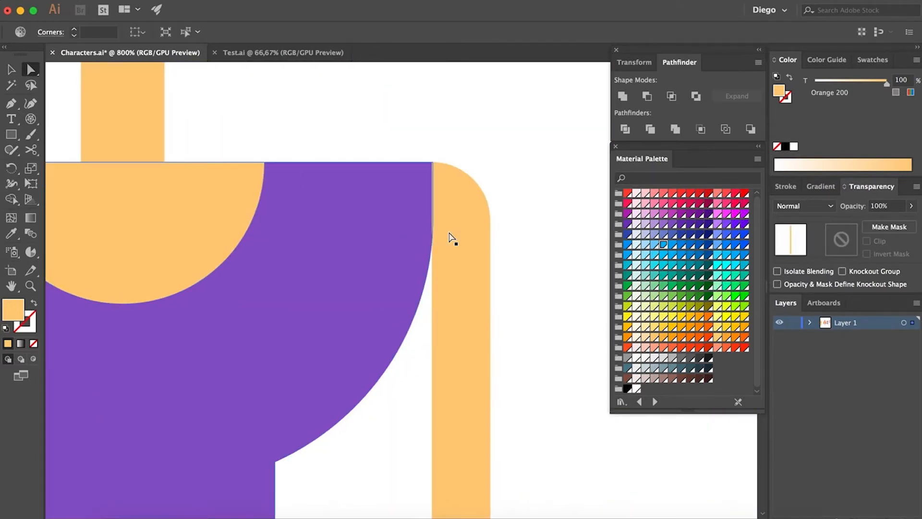
pyautogui.scroll(2, 451, 235)
pyautogui.scroll(-2, 427, 203)
pyautogui.click(323, 147)
pyautogui.scroll(-4, 328, 159)
pyautogui.click(405, 243)
pyautogui.scroll(4, 260, 165)
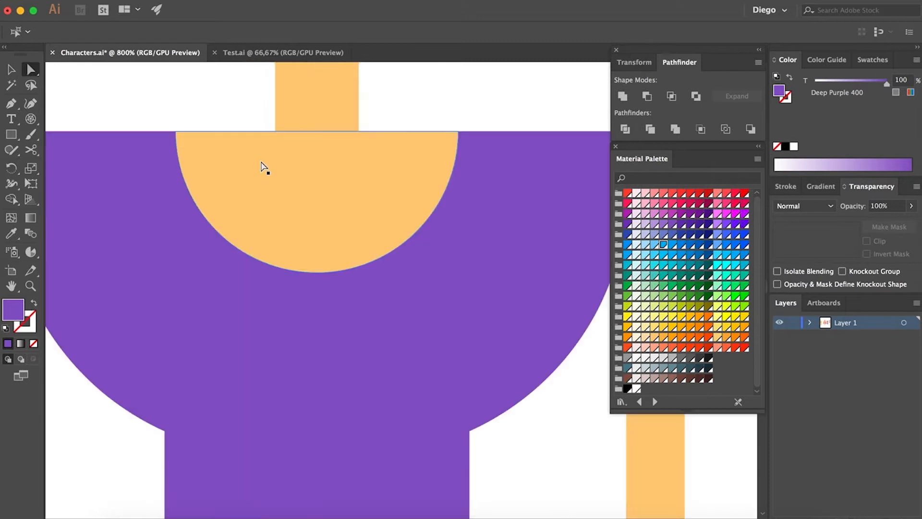
# Shorten the neck so it ends inside the half-circle neckline and fully round its lower corners
pyautogui.click(304, 102)
pyautogui.click(275, 356)
pyautogui.keyDown('shift'); pyautogui.click(358, 357); pyautogui.keyUp('shift')
pyautogui.moveTo(357, 356); pyautogui.dragTo(249, 136)
pyautogui.moveTo(375, 168); pyautogui.dragTo(370, 353)
# Unite the head circle and the rounded jaw into a single head shape
pyautogui.scroll(-4, 394, 243)
pyautogui.keyDown('shift'); pyautogui.click(378, 192); pyautogui.keyUp('shift')
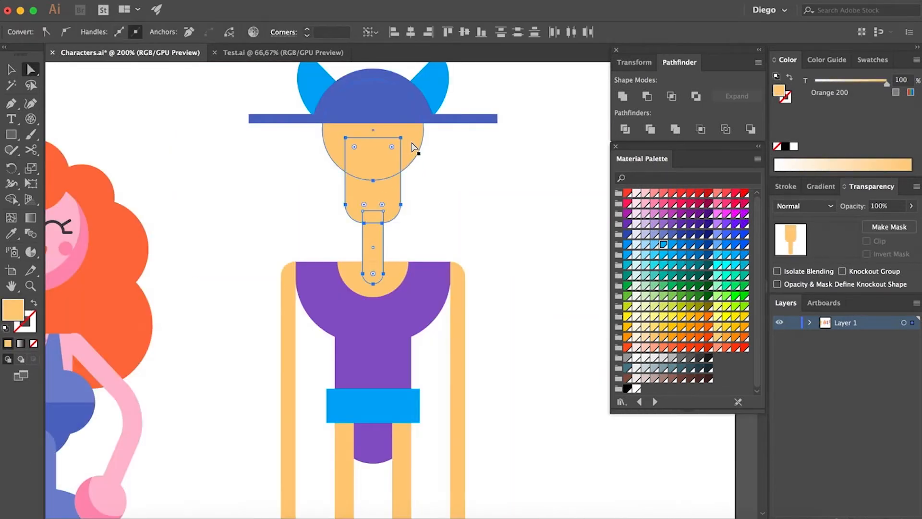
pyautogui.click(431, 146)
pyautogui.click(413, 143)
pyautogui.keyDown('shift'); pyautogui.click(387, 204); pyautogui.keyUp('shift')
pyautogui.press('super+4')
pyautogui.keyDown('shift'); pyautogui.click(376, 245); pyautogui.keyUp('shift')
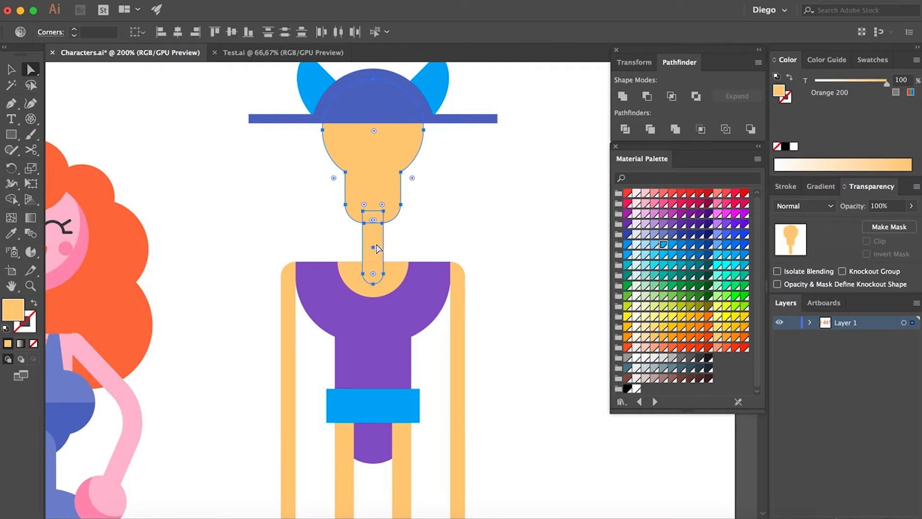
pyautogui.press('super+minus')
pyautogui.press('v')
pyautogui.moveTo(260, 91); pyautogui.dragTo(472, 228)
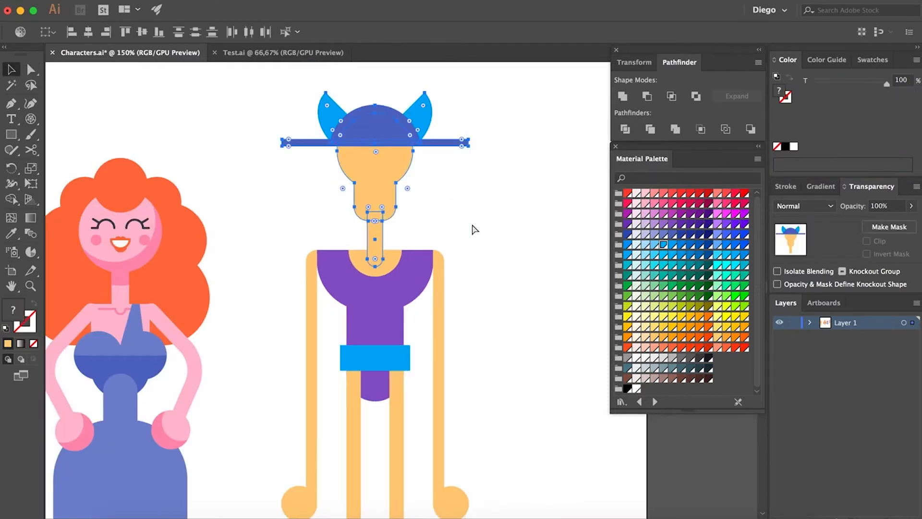
pyautogui.click(519, 226)
# Fully round the ends of the hat brim
pyautogui.press('a')
pyautogui.scroll(2, 303, 143)
pyautogui.click(291, 143)
pyautogui.moveTo(270, 142); pyautogui.dragTo(284, 156)
pyautogui.click(377, 216)
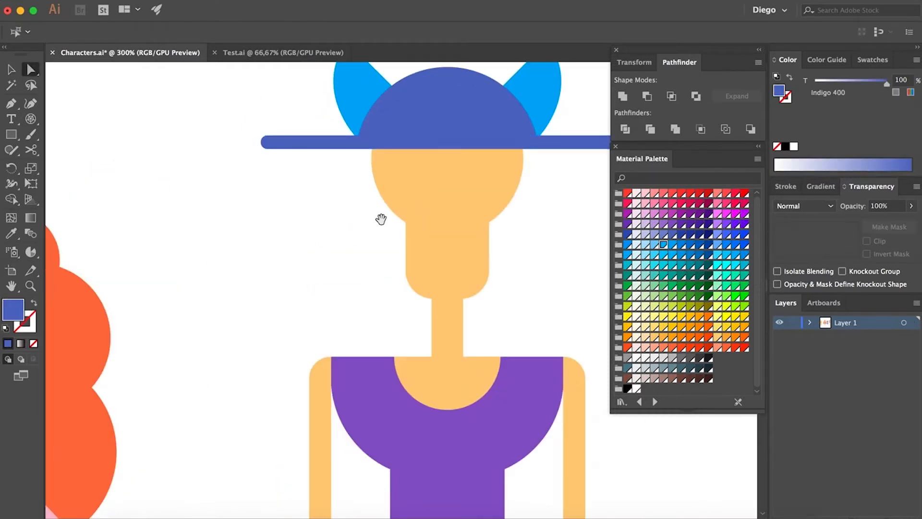
# Add an Indigo 600 shadow along the right side of the hat's crown, using a shifted copy of the crown as the cutter
pyautogui.moveTo(381, 220); pyautogui.dragTo(242, 316)
pyautogui.click(356, 210)
pyautogui.moveTo(356, 210); pyautogui.dragTo(314, 209)
pyautogui.click(351, 205)
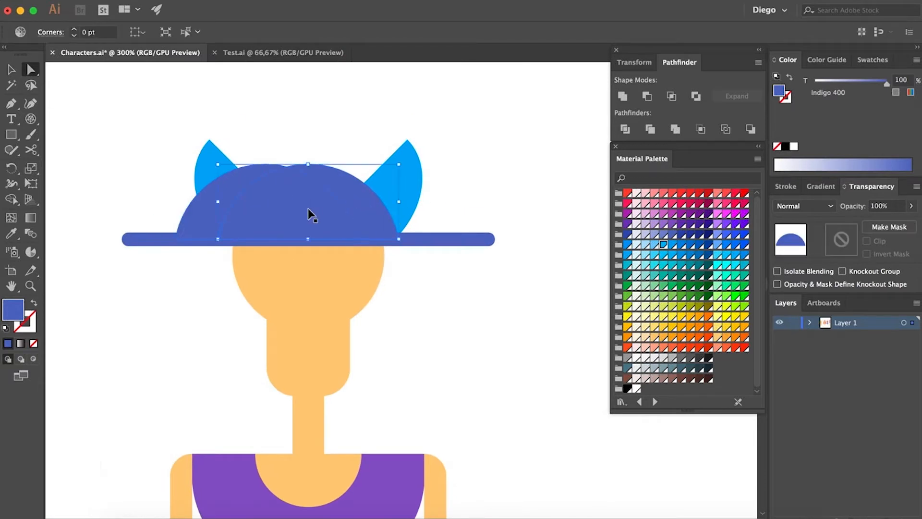
pyautogui.keyDown('shift'); pyautogui.keyDown('super'); pyautogui.click(308, 213); pyautogui.keyUp('super'); pyautogui.keyUp('shift')
pyautogui.press('super+4')
pyautogui.click(681, 235)
pyautogui.click(499, 266)
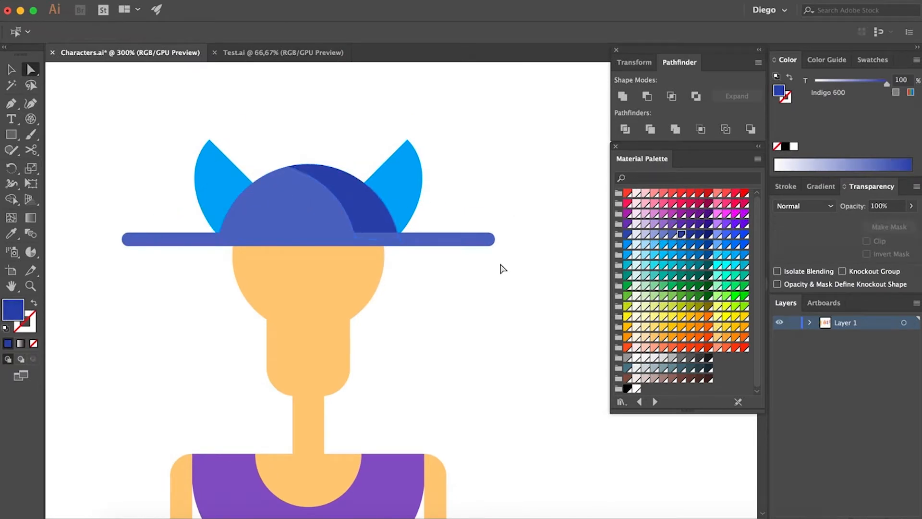
# Shade the lower half of the hat brim in Indigo 600 by intersecting a wide rectangle with the brim
pyautogui.press('m')
pyautogui.moveTo(109, 240); pyautogui.dragTo(508, 284)
pyautogui.press('i')
pyautogui.click(361, 186)
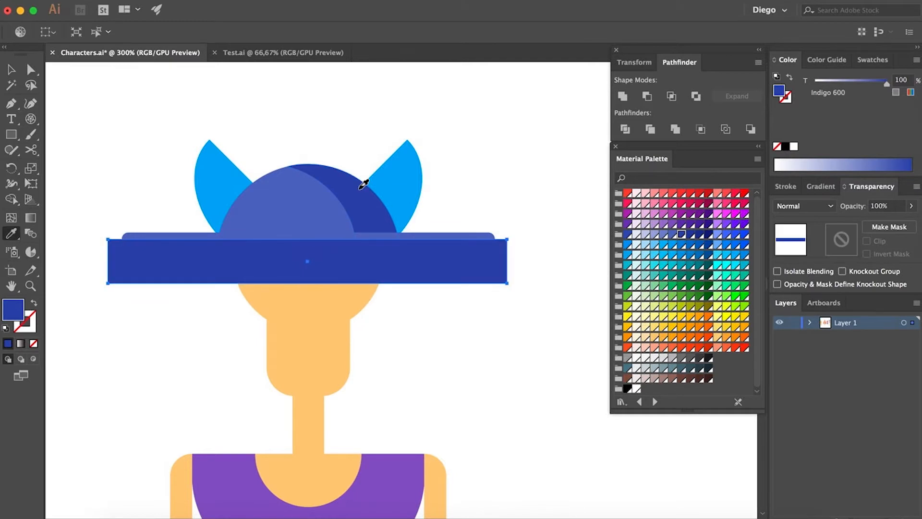
pyautogui.press('a')
pyautogui.scroll(3, 441, 233)
pyautogui.click(432, 244)
pyautogui.keyDown('shift'); pyautogui.click(427, 264); pyautogui.keyUp('shift')
pyautogui.click(671, 96)
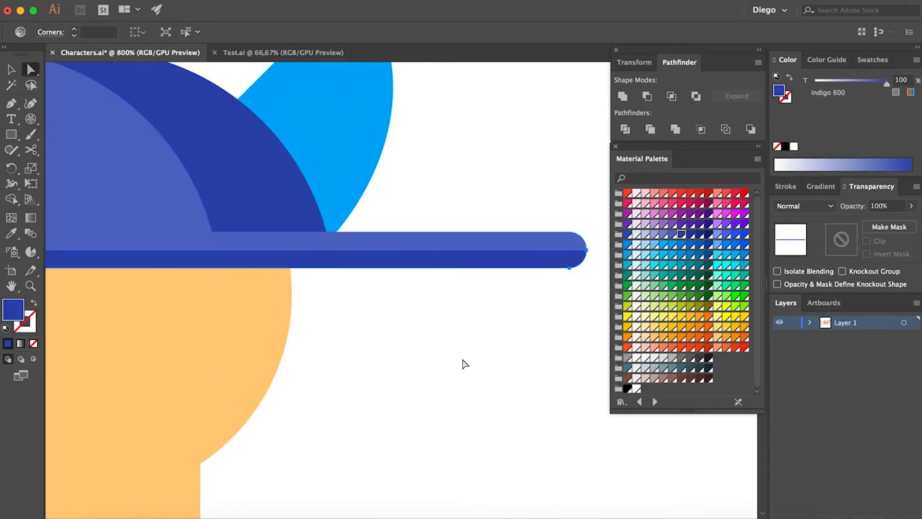
pyautogui.click(463, 362)
# Subtract a raised copy of the head from a duplicate head shape and fill the remainder with Orange 300 as a chin shadow
pyautogui.scroll(-4, 470, 323)
pyautogui.moveTo(482, 390); pyautogui.dragTo(439, 254)
pyautogui.scroll(2, 356, 275)
pyautogui.click(307, 223)
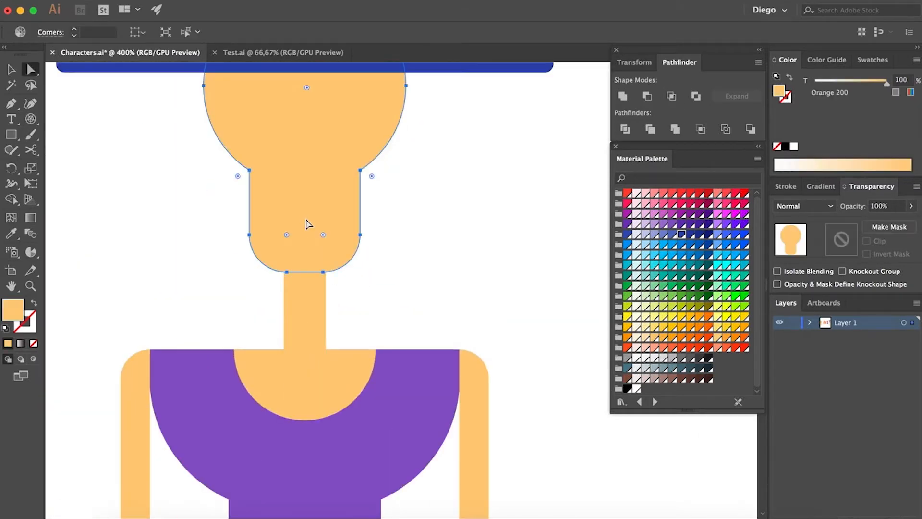
pyautogui.moveTo(321, 200); pyautogui.dragTo(318, 165)
pyautogui.click(341, 247)
pyautogui.press('super+c')
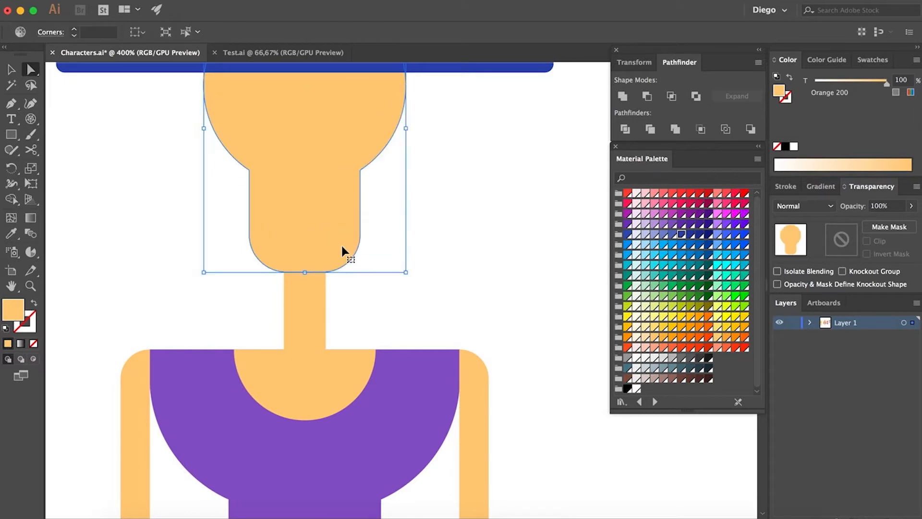
pyautogui.press('super+f')
pyautogui.keyDown('shift'); pyautogui.click(317, 189); pyautogui.keyUp('shift')
pyautogui.click(647, 96)
pyautogui.click(663, 328)
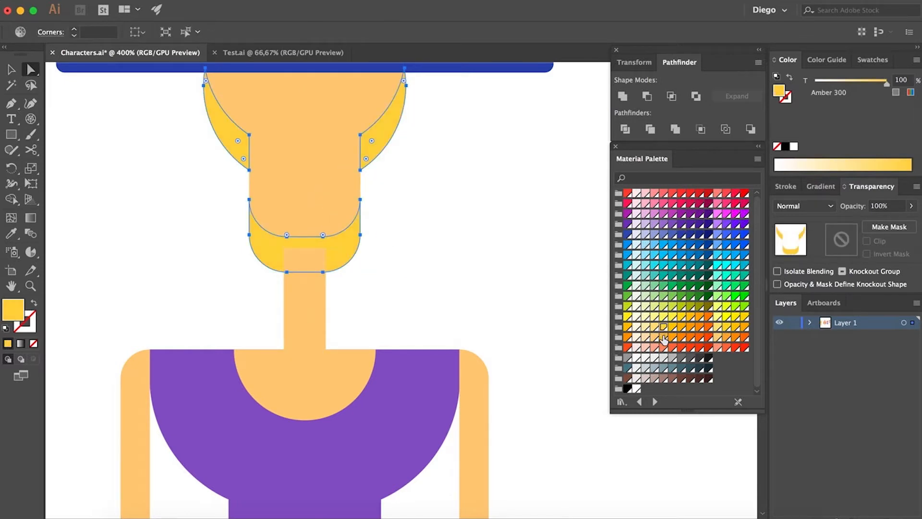
pyautogui.click(664, 337)
pyautogui.click(527, 292)
# Delete the two shadow slivers beside the upper head and bring the chin shadow in front of the neck
pyautogui.click(385, 135)
pyautogui.keyDown('shift'); pyautogui.click(232, 145); pyautogui.keyUp('shift')
pyautogui.press('Delete')
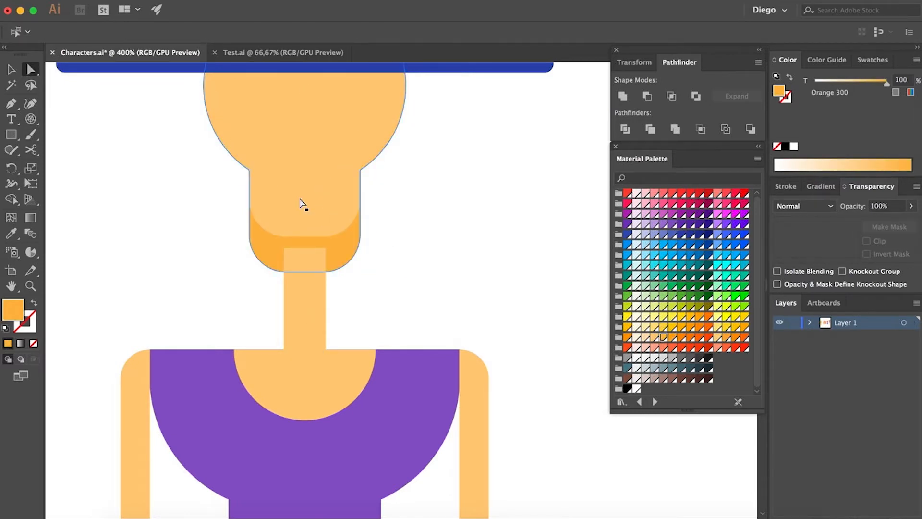
pyautogui.click(335, 254)
pyautogui.click(403, 259)
# Draw an Orange 300 square as wide as the neck just below the chin to serve as the neck shadow
pyautogui.click(310, 320)
pyautogui.press('m')
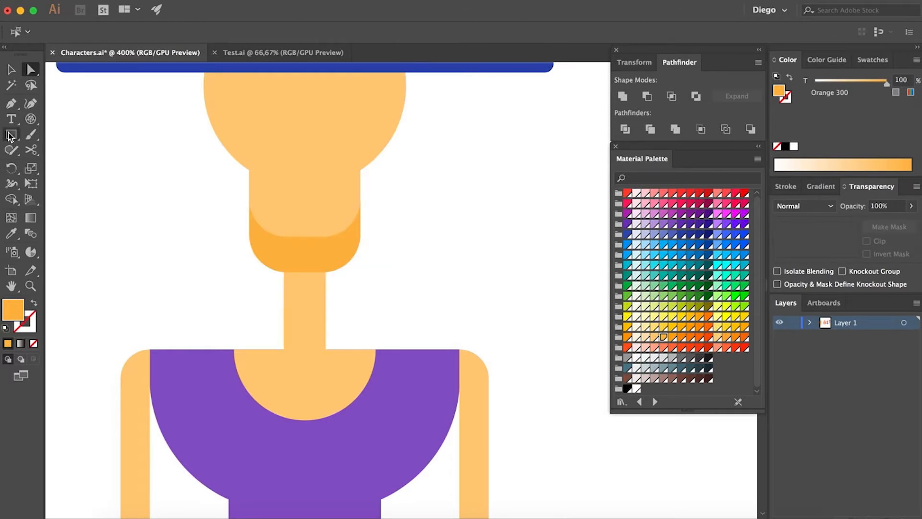
pyautogui.scroll(2, 263, 262)
pyautogui.moveTo(316, 333); pyautogui.dragTo(397, 249)
pyautogui.press('a')
pyautogui.click(486, 327)
pyautogui.scroll(-4, 486, 311)
pyautogui.moveTo(535, 313); pyautogui.dragTo(497, 295)
pyautogui.scroll(2, 414, 300)
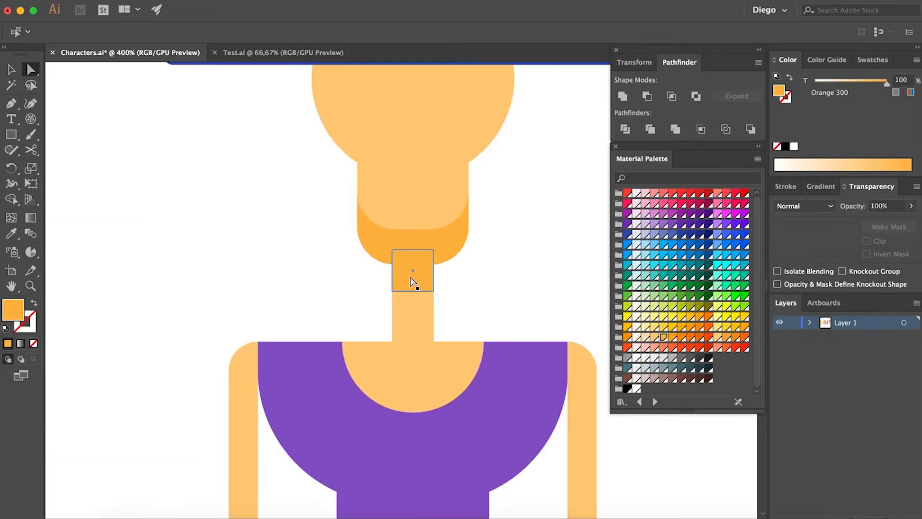
# Try to round the lower corners of the neck shadow
pyautogui.click(392, 292)
pyautogui.keyDown('shift'); pyautogui.click(434, 291); pyautogui.keyUp('shift')
pyautogui.moveTo(422, 280); pyautogui.dragTo(410, 269)
pyautogui.click(514, 288)
pyautogui.moveTo(526, 301); pyautogui.dragTo(464, 270)
pyautogui.click(354, 251)
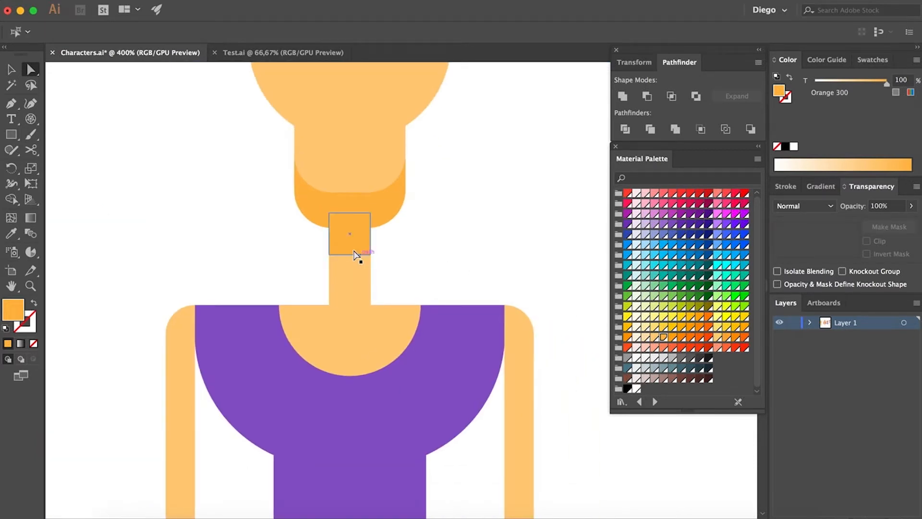
# Try a neck-wide circle in the neck's Orange 200 at the shadow's lower edge and remove it
pyautogui.moveTo(354, 248); pyautogui.dragTo(355, 268)
pyautogui.press('i')
pyautogui.click(361, 304)
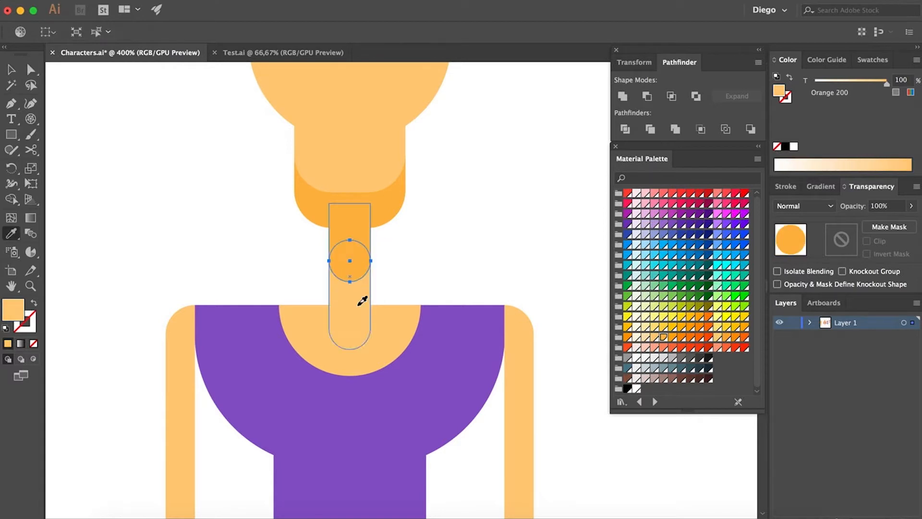
pyautogui.press('a')
pyautogui.click(436, 265)
pyautogui.press('super+z')
pyautogui.press('Delete')
# Examine the whole character from the shaded head down to the feet, and the shirt hem below the belt
pyautogui.scroll(-2, 436, 264)
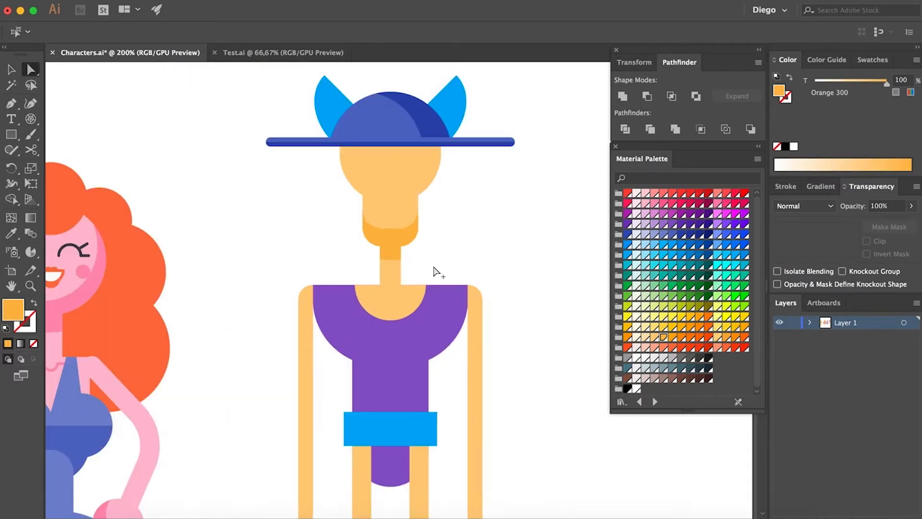
pyautogui.moveTo(465, 385); pyautogui.dragTo(409, 337)
pyautogui.keyDown('alt'); pyautogui.keyDown('super'); pyautogui.click(462, 353); pyautogui.keyUp('super'); pyautogui.keyUp('alt')
pyautogui.moveTo(463, 354); pyautogui.dragTo(449, 251)
pyautogui.keyDown('super'); pyautogui.click(330, 331); pyautogui.keyUp('super')
pyautogui.keyDown('alt'); pyautogui.keyDown('super'); pyautogui.click(330, 332); pyautogui.keyUp('super'); pyautogui.keyUp('alt')
pyautogui.keyDown('alt'); pyautogui.keyDown('super'); pyautogui.click(330, 331); pyautogui.keyUp('super'); pyautogui.keyUp('alt')
pyautogui.press('v')
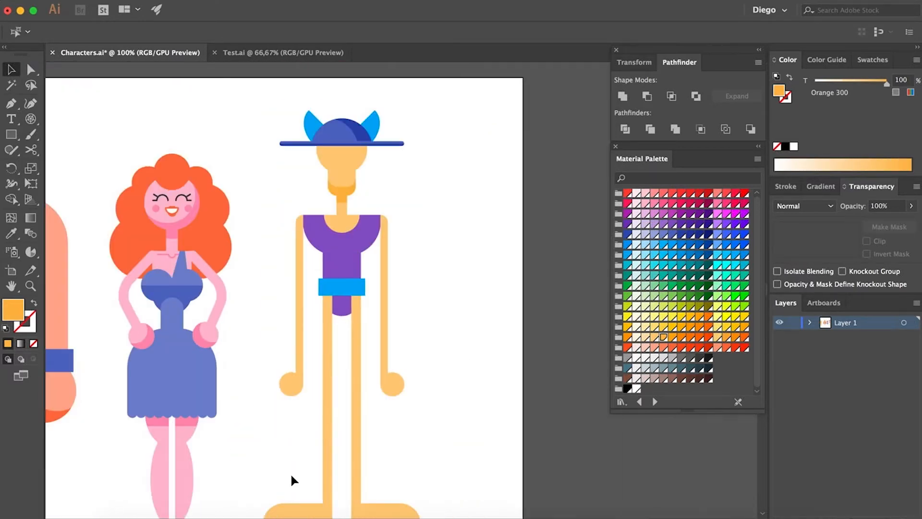
pyautogui.moveTo(291, 472); pyautogui.dragTo(291, 409)
pyautogui.moveTo(291, 410); pyautogui.dragTo(393, 480)
pyautogui.click(395, 484)
pyautogui.scroll(4, 336, 241)
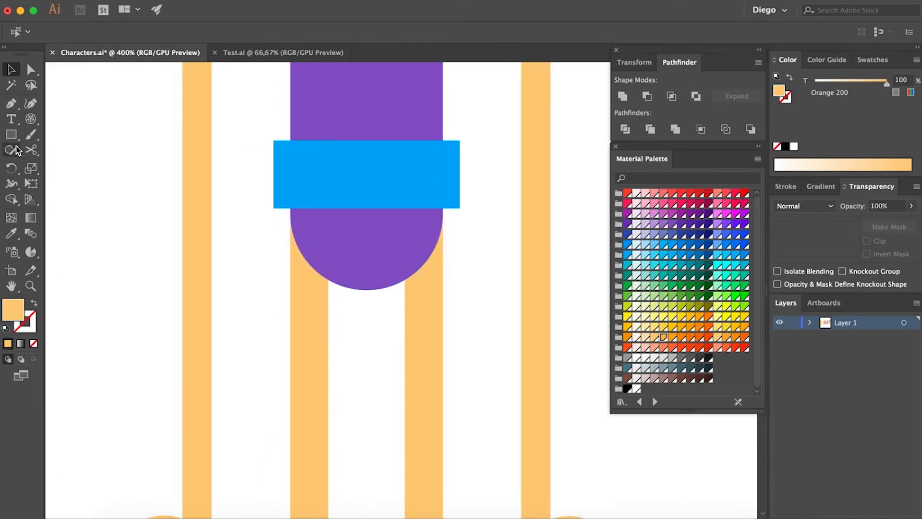
# Draw a tall ellipse over the belt and shirt hem and fill it with the belt's Light Blue 500
pyautogui.press('p')
pyautogui.moveTo(11, 134); pyautogui.dragTo(72, 164)
pyautogui.moveTo(274, 133); pyautogui.dragTo(383, 360)
pyautogui.press('i')
pyautogui.click(436, 173)
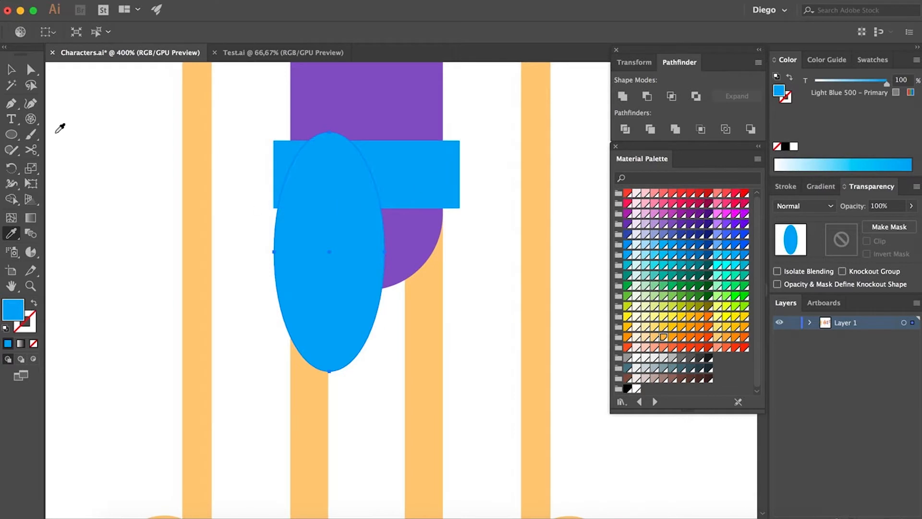
# Subtract rectangles from the ellipse's upper half and right half, leaving only its lower-left quarter
pyautogui.moveTo(17, 136); pyautogui.dragTo(62, 129)
pyautogui.moveTo(206, 116)
pyautogui.mouseDown()
pyautogui.moveTo(391, 255)
pyautogui.moveTo(409, 251)
pyautogui.mouseUp()
pyautogui.press('a')
pyautogui.click(646, 96)
pyautogui.press('super+shift+a')
pyautogui.press('m')
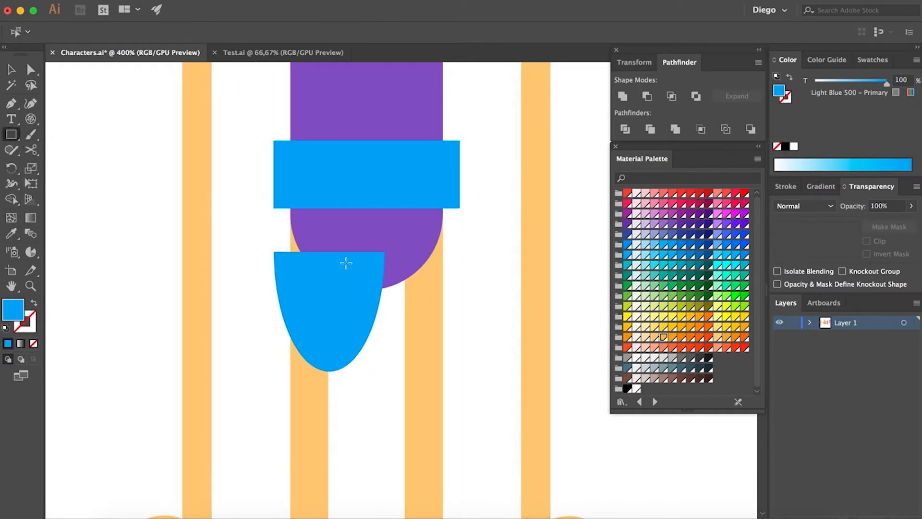
pyautogui.moveTo(330, 235); pyautogui.dragTo(406, 414)
pyautogui.press('a')
pyautogui.keyDown('shift'); pyautogui.click(312, 307); pyautogui.keyUp('shift')
pyautogui.click(646, 96)
# Enlarge the quarter ellipse so it reaches up under the belt as one leg of the shorts
pyautogui.press('v')
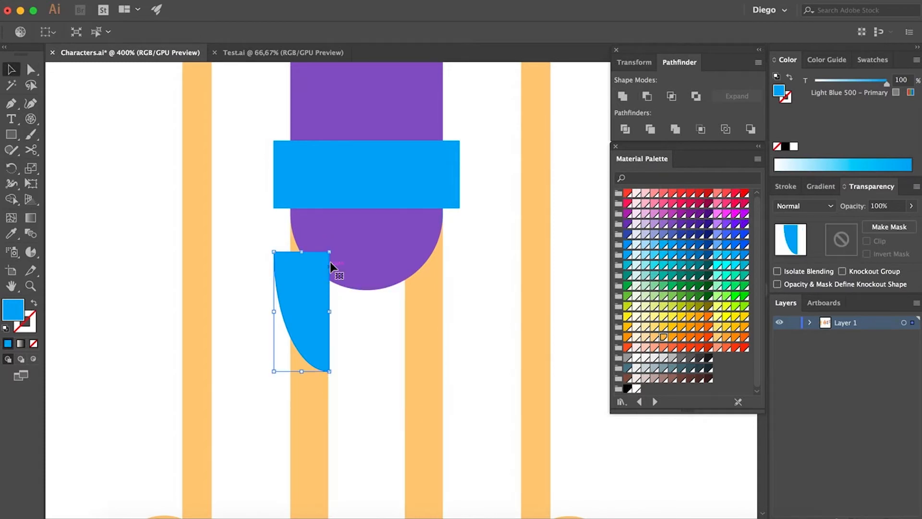
pyautogui.moveTo(329, 252); pyautogui.dragTo(366, 196)
pyautogui.moveTo(376, 268); pyautogui.dragTo(312, 261)
pyautogui.click(462, 269)
# Mirror one shorts leg so the pair faces each other, and nudge the right one to overlap at the centre
pyautogui.rightClick(344, 269)
pyautogui.moveTo(406, 451)
pyautogui.click(498, 454)
pyautogui.click(515, 350)
pyautogui.click(417, 266)
pyautogui.press('Left')
pyautogui.press('Left')
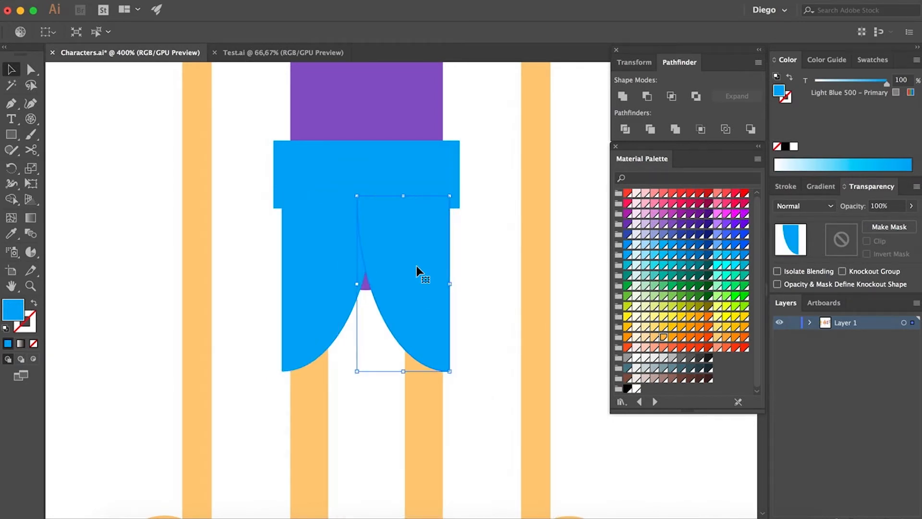
pyautogui.press('Right')
pyautogui.press('Left')
pyautogui.click(474, 301)
# Try to unite the two legs of the shorts into a single shape
pyautogui.click(399, 280)
pyautogui.keyDown('shift'); pyautogui.click(312, 288); pyautogui.keyUp('shift')
pyautogui.click(625, 96)
pyautogui.click(502, 252)
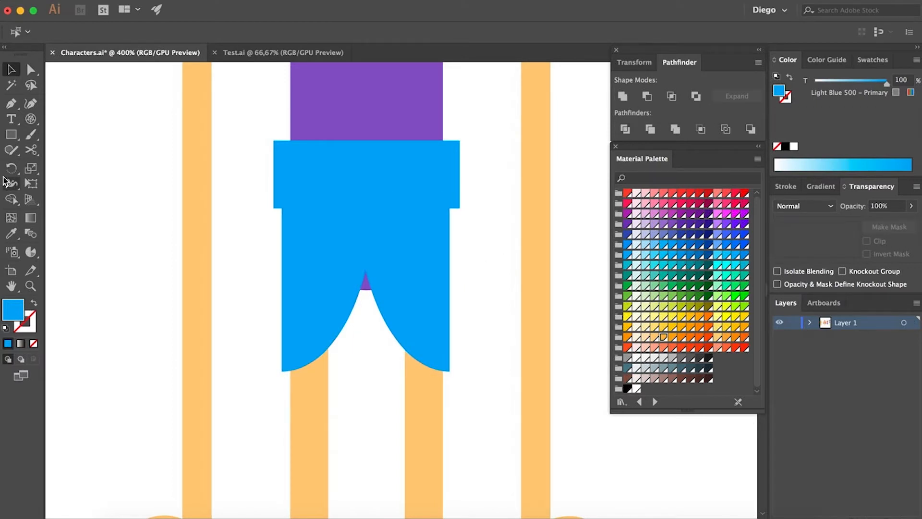
pyautogui.press('super+z')
# Fill the right leg of the shorts with Blue 600
pyautogui.click(492, 284)
pyautogui.click(407, 282)
pyautogui.click(680, 245)
pyautogui.press('a')
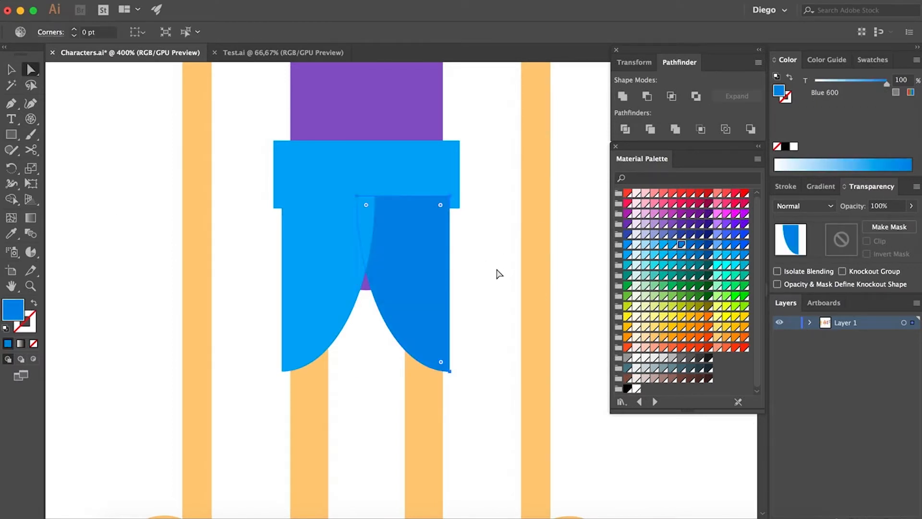
pyautogui.click(497, 271)
# Cut both legs of the shorts and paste them directly behind the belt
pyautogui.scroll(2, 404, 313)
pyautogui.click(401, 324)
pyautogui.keyDown('shift'); pyautogui.click(322, 293); pyautogui.keyUp('shift')
pyautogui.press('super+x')
pyautogui.click(354, 212)
pyautogui.press('super+b')
pyautogui.click(474, 325)
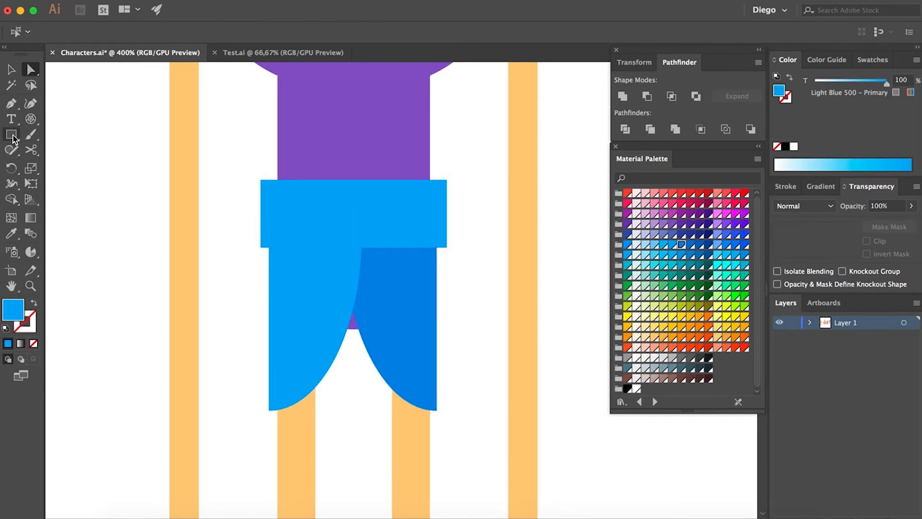
# Shade the lower half of the belt in Blue 600 by intersecting a wide rectangle with the belt
pyautogui.click(12, 136)
pyautogui.moveTo(245, 212); pyautogui.dragTo(464, 267)
pyautogui.keyDown('shift'); pyautogui.click(404, 228); pyautogui.keyUp('shift')
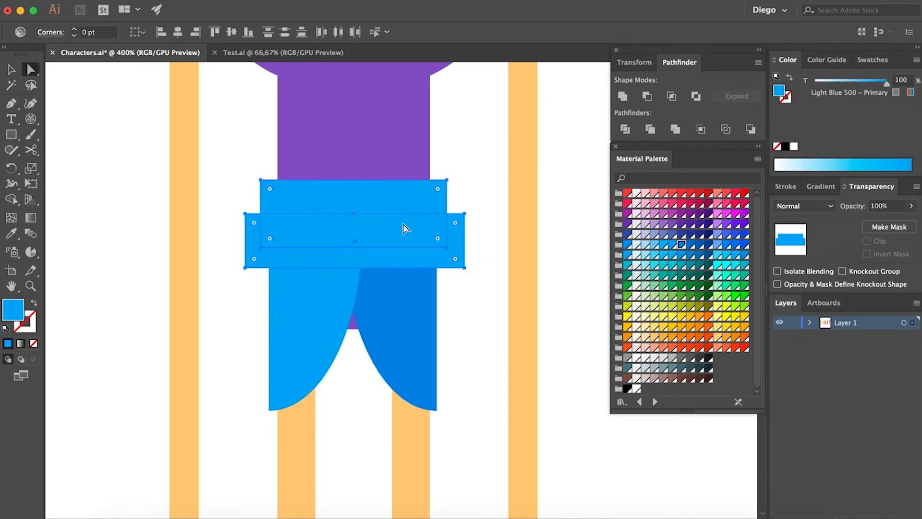
pyautogui.press('super+4')
pyautogui.press('i')
pyautogui.click(419, 298)
pyautogui.press('a')
pyautogui.click(462, 290)
# Move the belt, its shaded half and both shorts legs down together on the body
pyautogui.scroll(-3, 457, 284)
pyautogui.moveTo(523, 289); pyautogui.dragTo(461, 309)
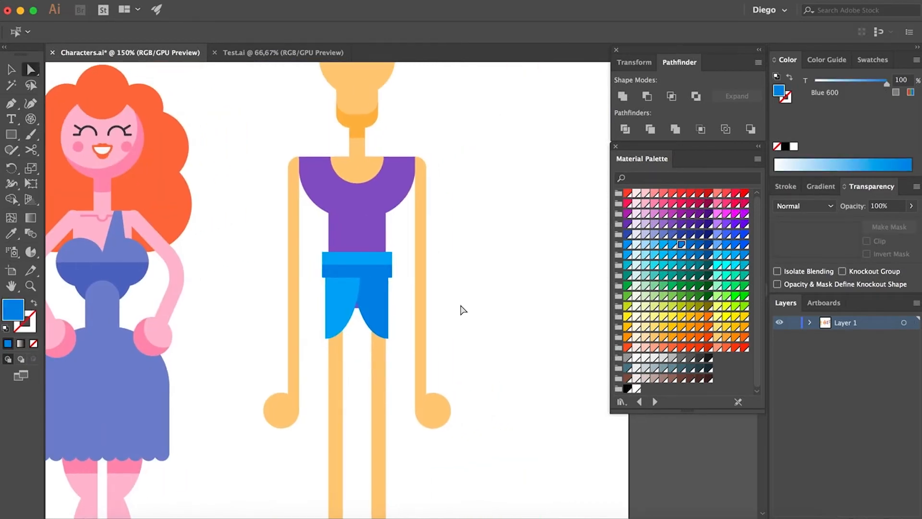
pyautogui.scroll(3, 471, 270)
pyautogui.click(312, 246)
pyautogui.keyDown('shift'); pyautogui.click(319, 174); pyautogui.keyUp('shift')
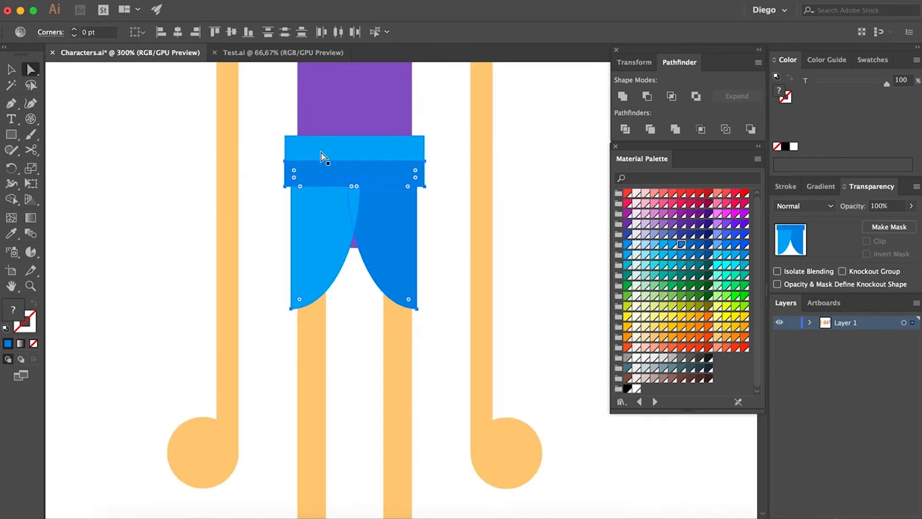
pyautogui.keyDown('shift'); pyautogui.click(322, 155); pyautogui.keyUp('shift')
pyautogui.moveTo(387, 245); pyautogui.dragTo(397, 285)
pyautogui.click(515, 249)
# Add a thin Blue 600 sole under each foot, extending slightly past the toe and heel
pyautogui.press('super+0')
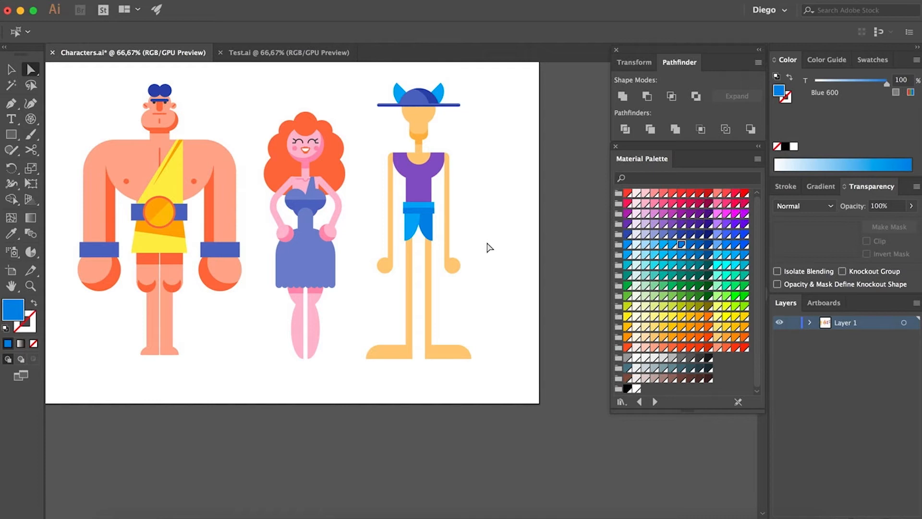
pyautogui.scroll(5, 417, 372)
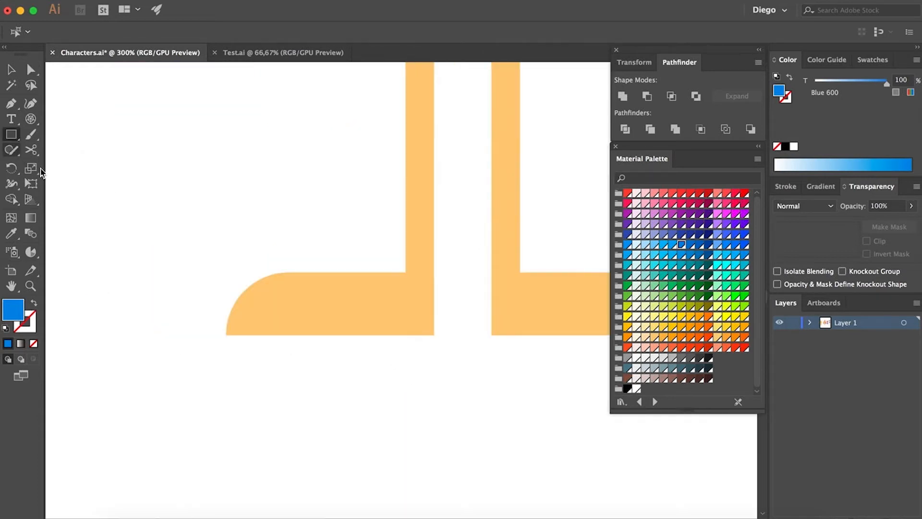
pyautogui.press('m')
pyautogui.moveTo(443, 334); pyautogui.dragTo(430, 308)
pyautogui.press('super+0')
pyautogui.scroll(3, 247, 322)
pyautogui.click(428, 343)
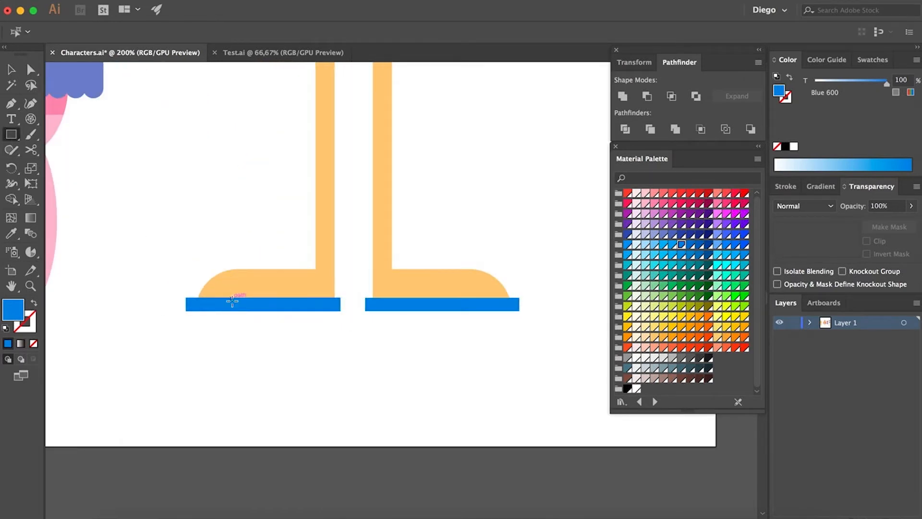
# Add a Light Blue 500 sandal strap rising from the sole over each foot
pyautogui.moveTo(232, 301); pyautogui.dragTo(270, 264)
pyautogui.scroll(-3, 288, 251)
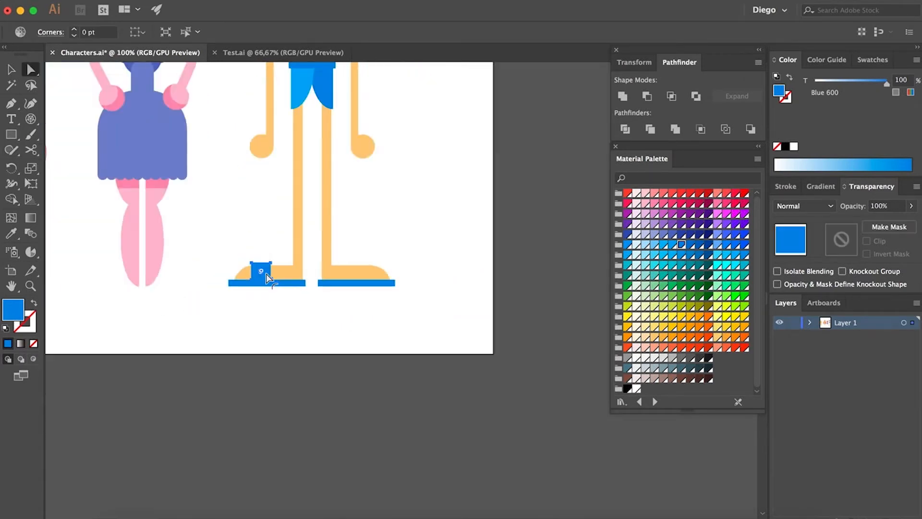
pyautogui.press('a')
pyautogui.scroll(4, 234, 352)
pyautogui.moveTo(154, 315); pyautogui.dragTo(475, 317)
pyautogui.scroll(-4, 527, 247)
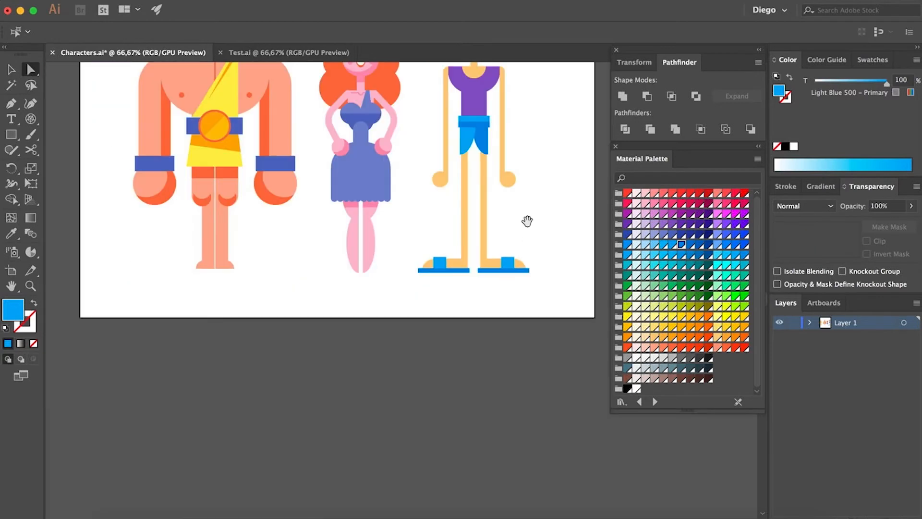
# Draw a small Light Blue 500 wristband just above one hand and place a matching one on the other wrist
pyautogui.moveTo(527, 221); pyautogui.dragTo(465, 369)
pyautogui.scroll(5, 401, 314)
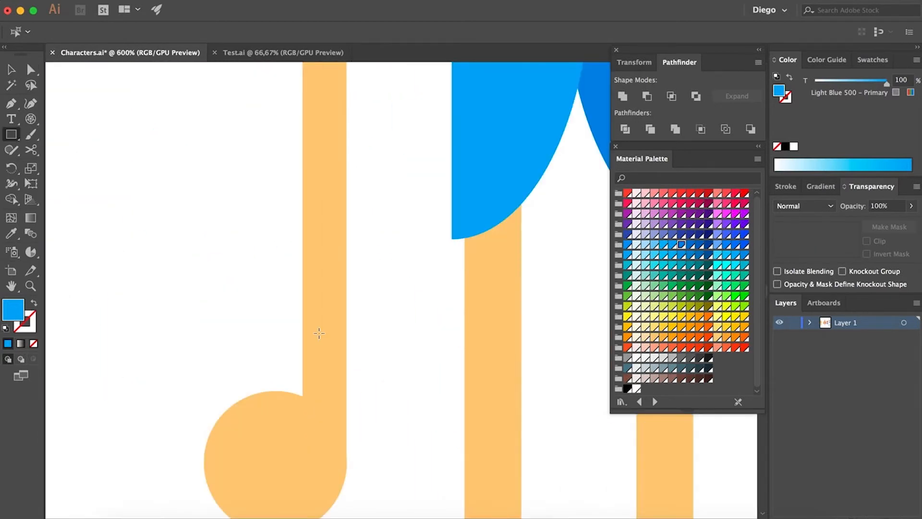
pyautogui.moveTo(325, 373)
pyautogui.mouseDown()
pyautogui.moveTo(300, 350)
pyautogui.moveTo(284, 356)
pyautogui.mouseUp()
pyautogui.press('a')
pyautogui.scroll(-3, 391, 340)
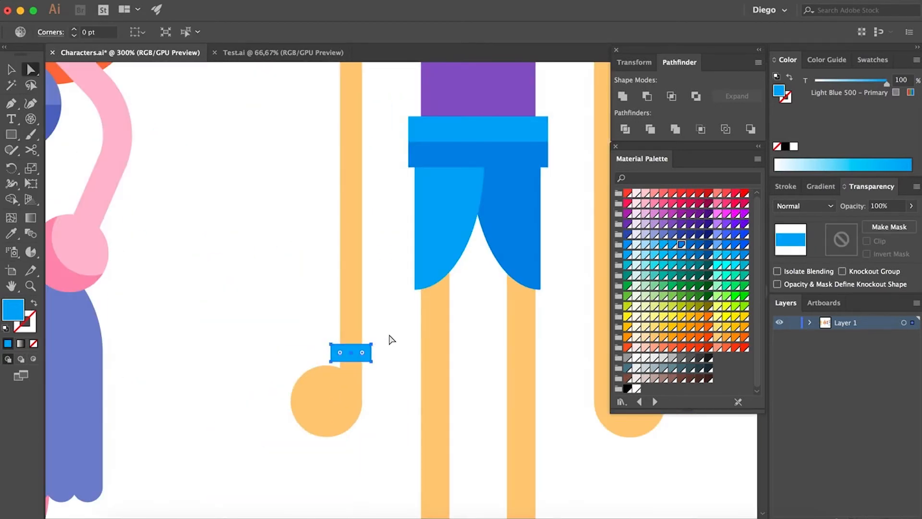
pyautogui.moveTo(230, 308); pyautogui.dragTo(482, 299)
# Move both wristbands slightly higher up the arms
pyautogui.scroll(-4, 531, 303)
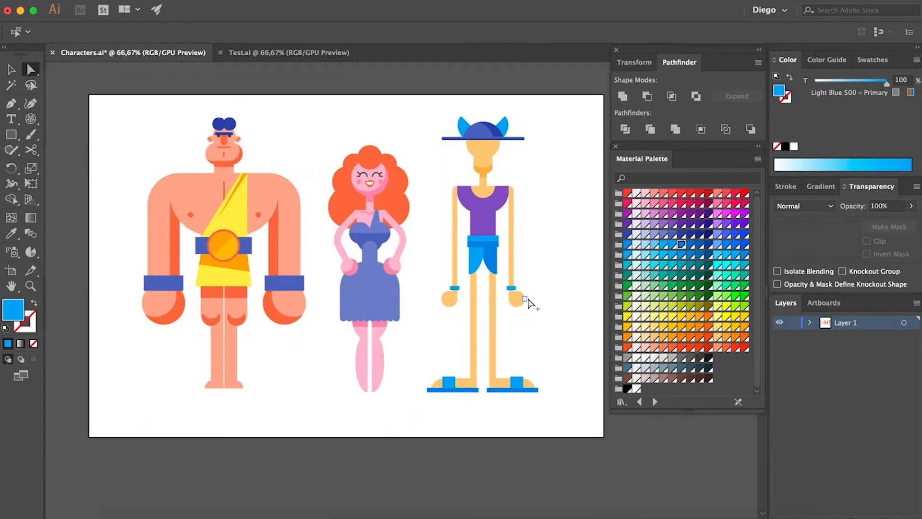
pyautogui.scroll(4, 513, 290)
pyautogui.click(504, 271)
pyautogui.keyDown('shift'); pyautogui.click(247, 269); pyautogui.keyUp('shift')
pyautogui.moveTo(242, 270); pyautogui.dragTo(241, 252)
pyautogui.click(281, 292)
pyautogui.scroll(-1, 282, 298)
pyautogui.scroll(-3, 284, 307)
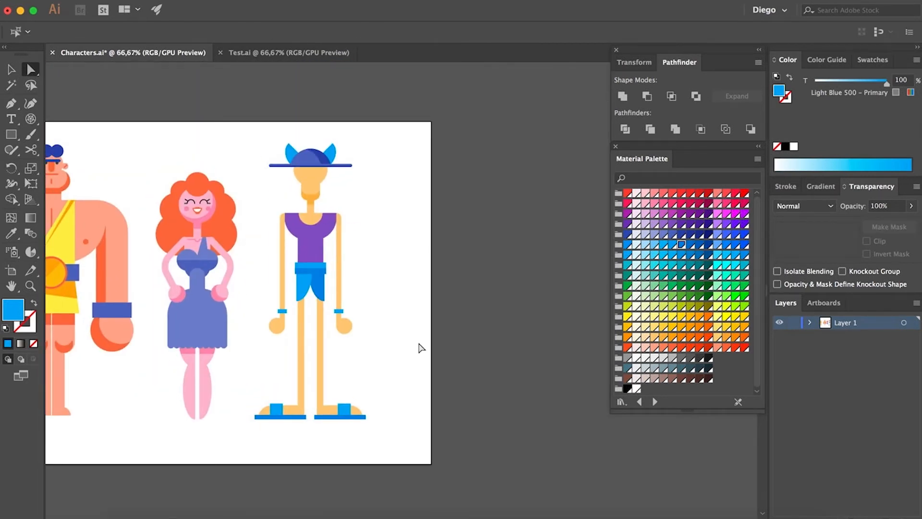
# Draw two upright pill-shaped eyes in Indigo 600 on the tall character's face, just below the hat brim
pyautogui.scroll(6, 289, 163)
pyautogui.press('m')
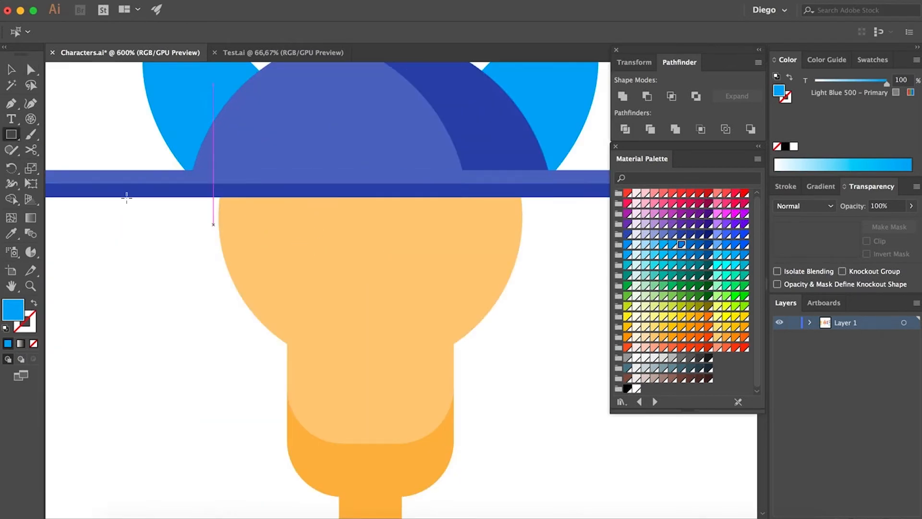
pyautogui.moveTo(313, 226); pyautogui.dragTo(314, 224)
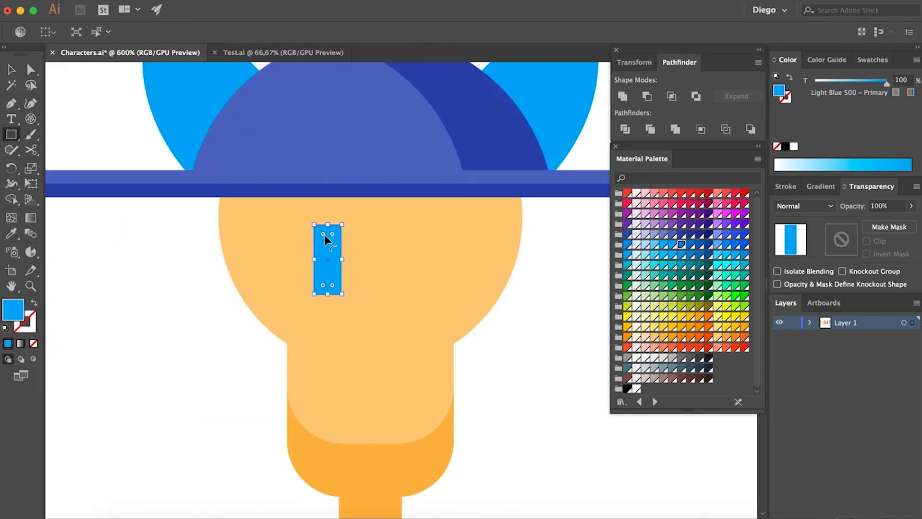
pyautogui.click(499, 132)
pyautogui.press('a')
pyautogui.moveTo(325, 262); pyautogui.dragTo(413, 263)
pyautogui.keyDown('shift'); pyautogui.click(333, 262); pyautogui.keyUp('shift')
pyautogui.click(527, 376)
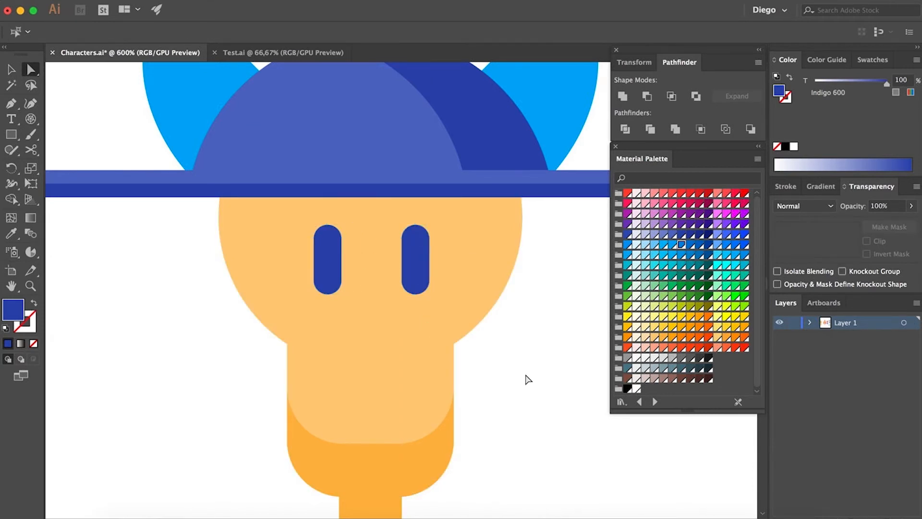
# Draw a lopsided smile curve below the eyes with the Pen tool, rising toward one cheek
pyautogui.press('super+minus')
pyautogui.press('super+minus')
pyautogui.moveTo(467, 348); pyautogui.dragTo(423, 350)
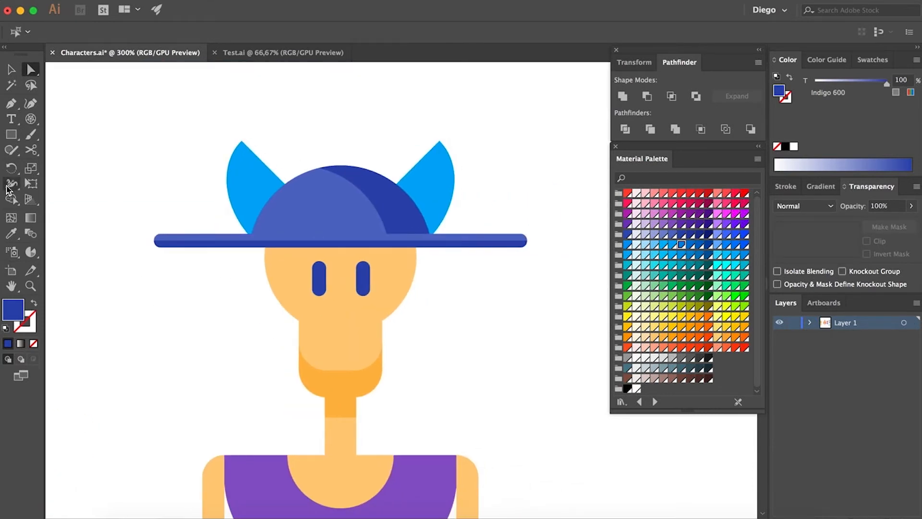
pyautogui.click(10, 103)
pyautogui.scroll(2, 341, 334)
pyautogui.click(392, 310)
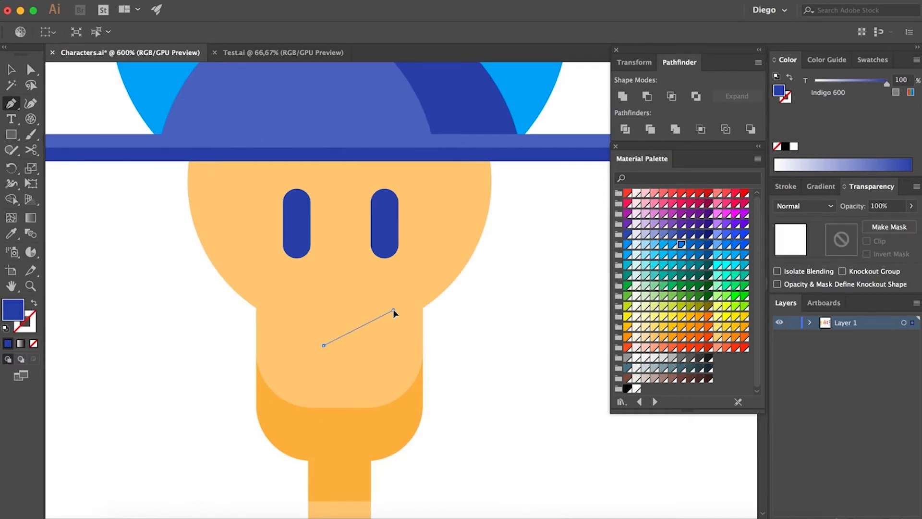
pyautogui.moveTo(402, 271); pyautogui.dragTo(407, 264)
pyautogui.scroll(-3, 408, 264)
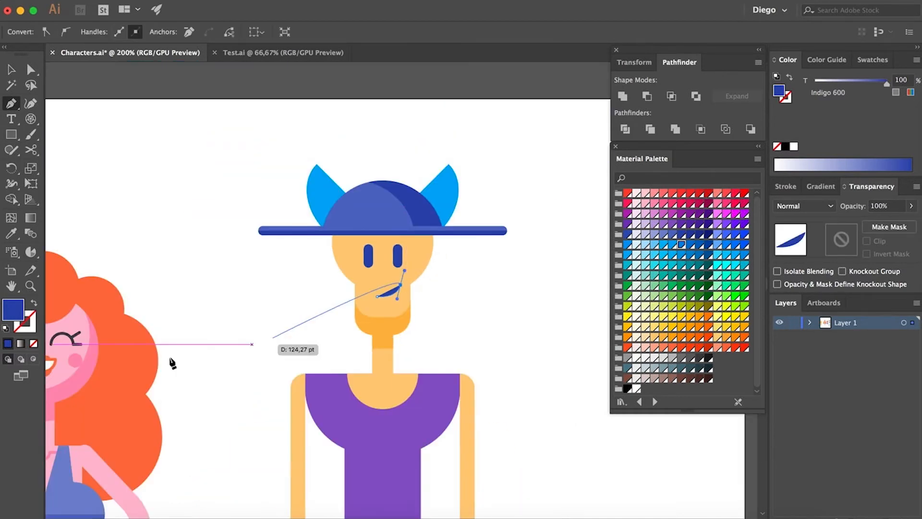
# Give the smile the line style of the woman's eyes: no fill, dark 2 pt stroke with round caps
pyautogui.press('i')
pyautogui.click(76, 331)
pyautogui.click(785, 186)
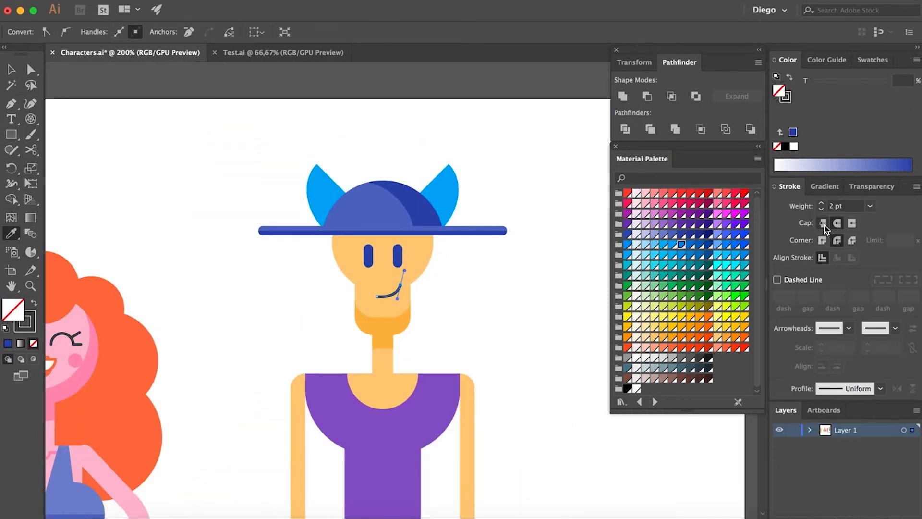
pyautogui.press('a')
pyautogui.click(572, 300)
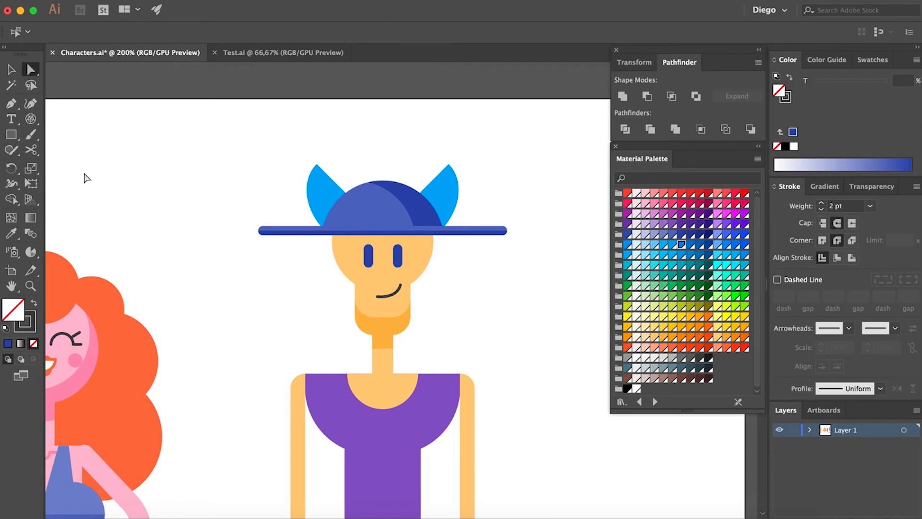
# Draw a wide rectangle across the brow and fill it with the chin shadow's Orange 300
pyautogui.scroll(3, 454, 276)
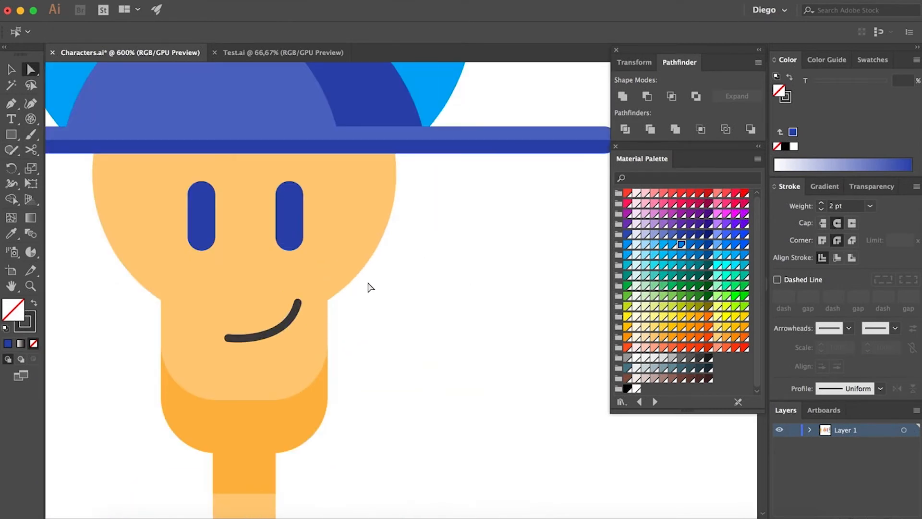
pyautogui.press('m')
pyautogui.moveTo(79, 123); pyautogui.dragTo(425, 200)
pyautogui.press('i')
pyautogui.click(315, 391)
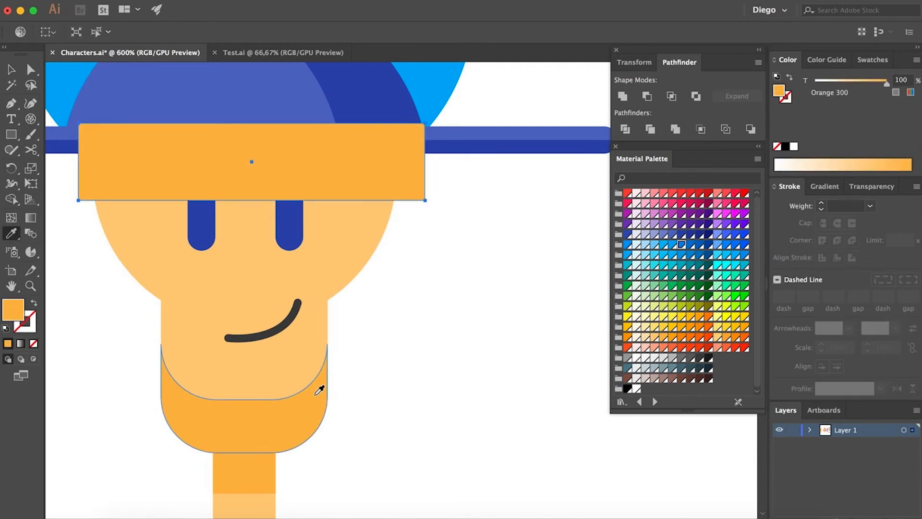
# Trim the brow rectangle to the head's outline and stack it beneath the hat brim as a forehead shadow
pyautogui.press('a')
pyautogui.click(338, 226)
pyautogui.press('super+c')
pyautogui.press('super+f')
pyautogui.keyDown('shift'); pyautogui.click(340, 193); pyautogui.keyUp('shift')
pyautogui.press('super+4')
pyautogui.press('super+x')
pyautogui.click(340, 193)
pyautogui.press('super+f')
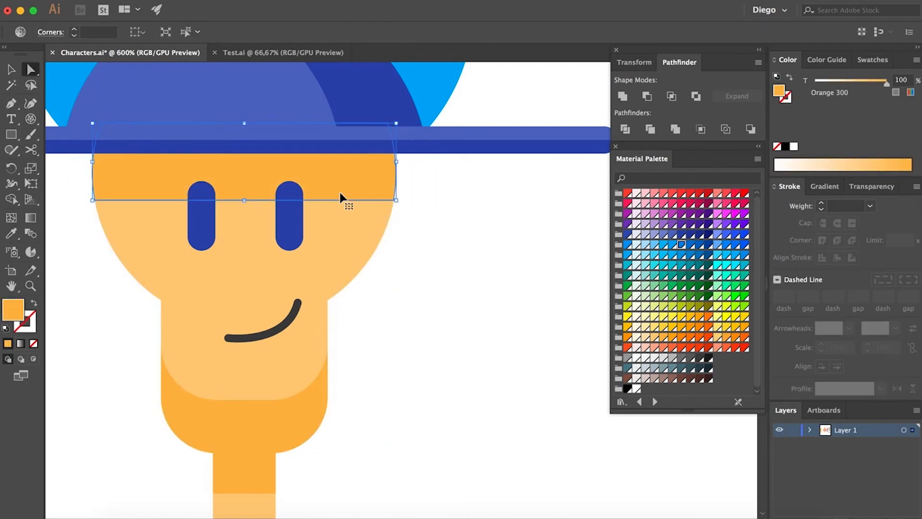
pyautogui.click(448, 247)
# Draw an Orange 300 circle about 27 pt wide at one side of the head as an ear
pyautogui.scroll(-5, 448, 249)
pyautogui.scroll(-2, 468, 288)
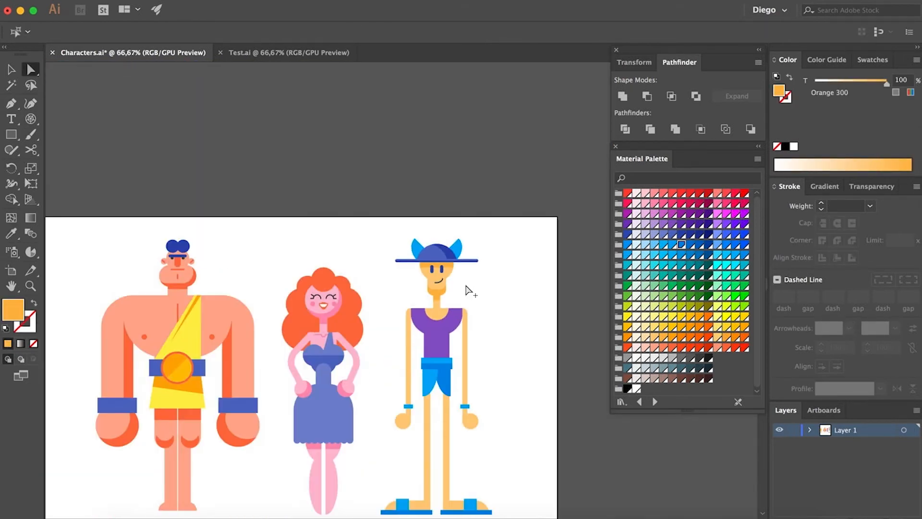
pyautogui.scroll(5, 422, 269)
pyautogui.moveTo(11, 134); pyautogui.dragTo(58, 165)
pyautogui.scroll(4, 345, 257)
pyautogui.moveTo(277, 229); pyautogui.dragTo(349, 340)
pyautogui.press('super+shift+bracketleft')
pyautogui.click(331, 369)
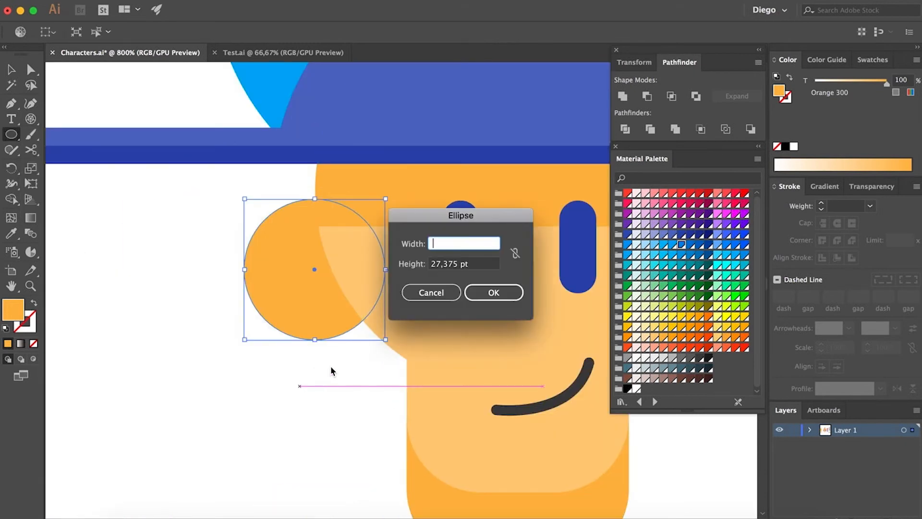
pyautogui.press('Escape')
pyautogui.press('a')
pyautogui.click(355, 369)
pyautogui.moveTo(320, 379); pyautogui.dragTo(149, 395)
# Duplicate the ear onto the opposite side of the head and send both ears behind the face
pyautogui.scroll(-1, 117, 316)
pyautogui.press('v')
pyautogui.moveTo(119, 319); pyautogui.dragTo(429, 320)
pyautogui.scroll(-3, 499, 370)
pyautogui.keyDown('shift'); pyautogui.click(312, 353); pyautogui.keyUp('shift')
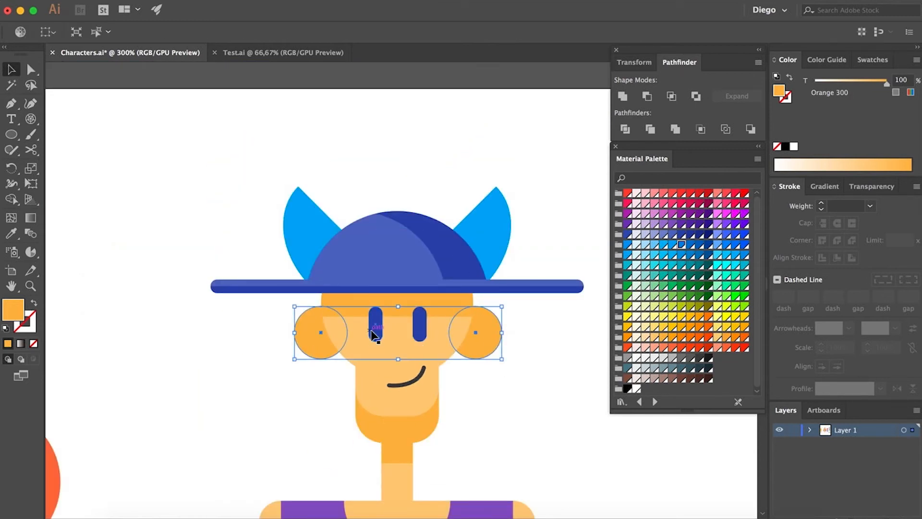
pyautogui.press('super+shift+bracketleft')
# Select the two eyes together with the smile, and both wristbands as a pair
pyautogui.click(375, 331)
pyautogui.keyDown('shift'); pyautogui.click(419, 331); pyautogui.keyUp('shift')
pyautogui.keyDown('shift'); pyautogui.click(416, 380); pyautogui.keyUp('shift')
pyautogui.scroll(-1, 478, 383)
pyautogui.click(485, 395)
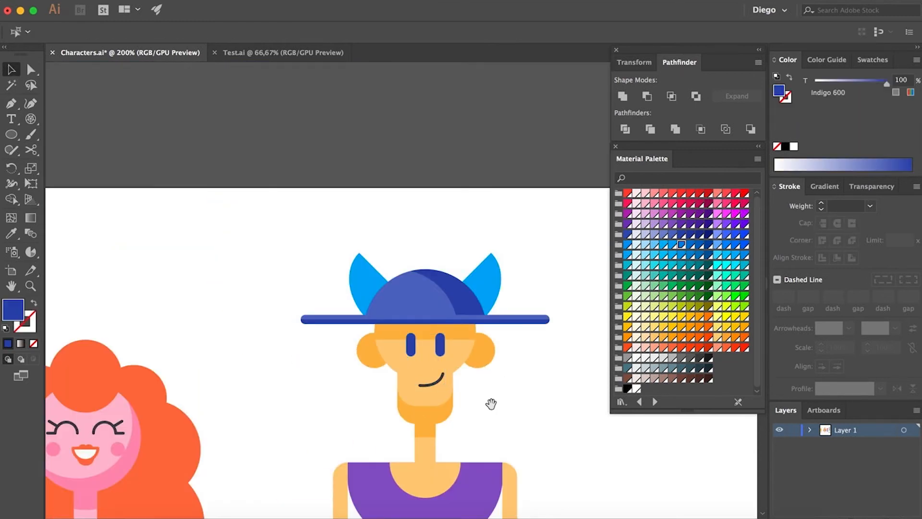
pyautogui.moveTo(490, 401); pyautogui.dragTo(449, 293)
pyautogui.scroll(-3, 451, 292)
pyautogui.click(401, 409)
pyautogui.keyDown('shift'); pyautogui.click(457, 412); pyautogui.keyUp('shift')
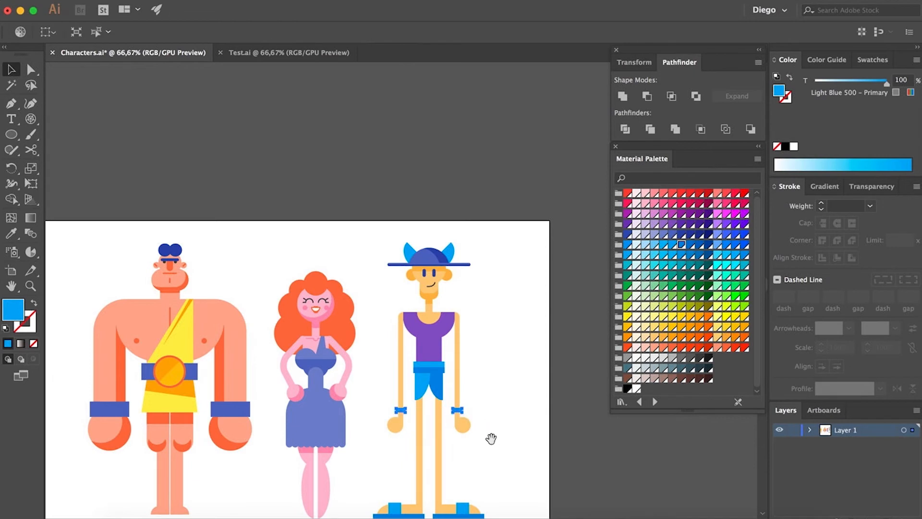
# Select the sandal soles together with their straps, and the pieces of the shorts as a set
pyautogui.moveTo(490, 438); pyautogui.dragTo(461, 332)
pyautogui.scroll(2, 368, 401)
pyautogui.keyDown('shift'); pyautogui.click(515, 404); pyautogui.keyUp('shift')
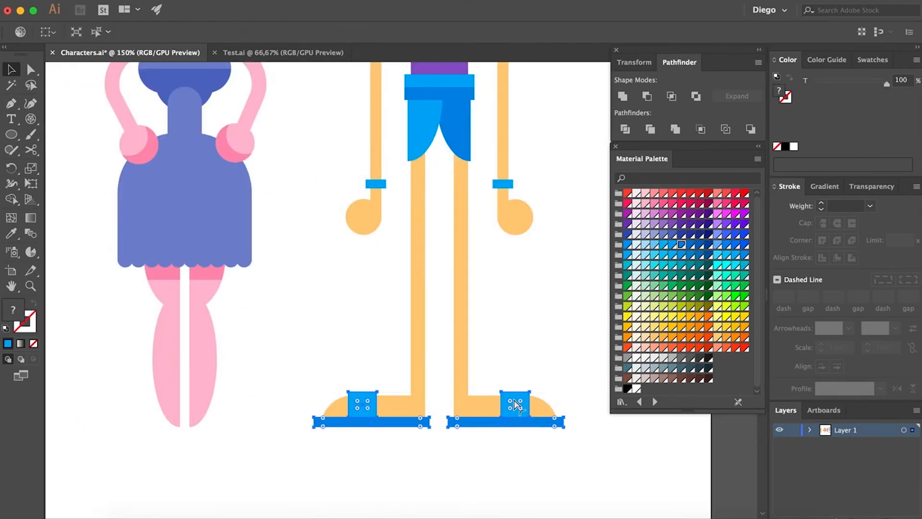
pyautogui.scroll(-3, 438, 288)
pyautogui.scroll(3, 462, 283)
pyautogui.click(462, 284)
pyautogui.keyDown('shift'); pyautogui.click(462, 283); pyautogui.keyUp('shift')
pyautogui.scroll(3, 453, 247)
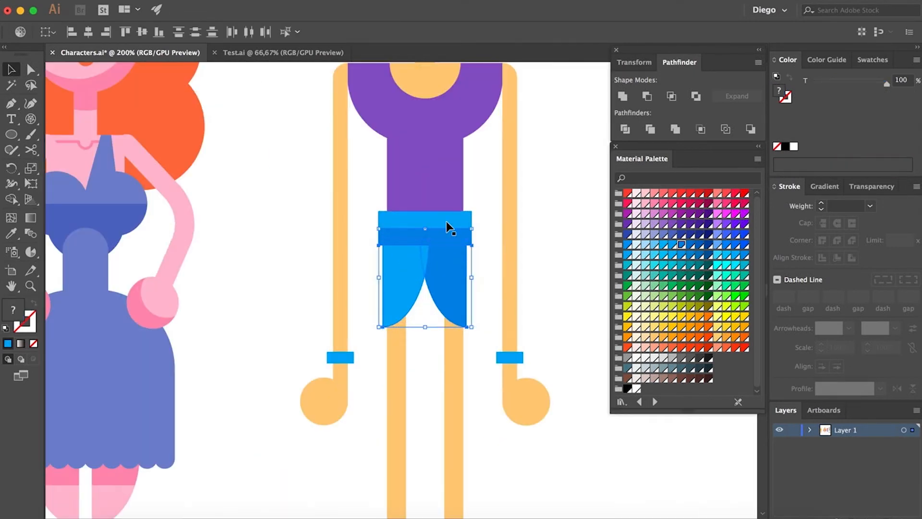
pyautogui.scroll(-4, 442, 243)
# Select the hat crown pieces together and the whole character from hat to sandals for centre alignment on one vertical axis
pyautogui.click(411, 185)
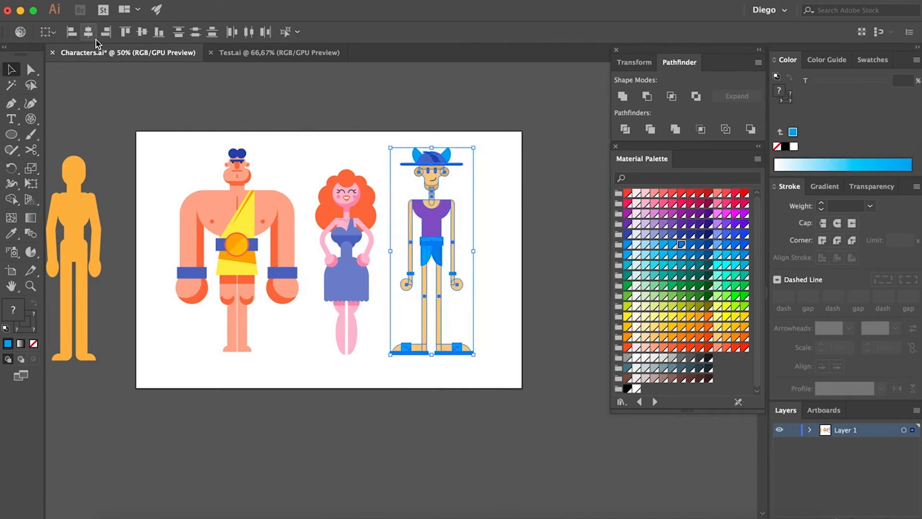
pyautogui.click(491, 151)
pyautogui.scroll(3, 438, 180)
pyautogui.click(438, 180)
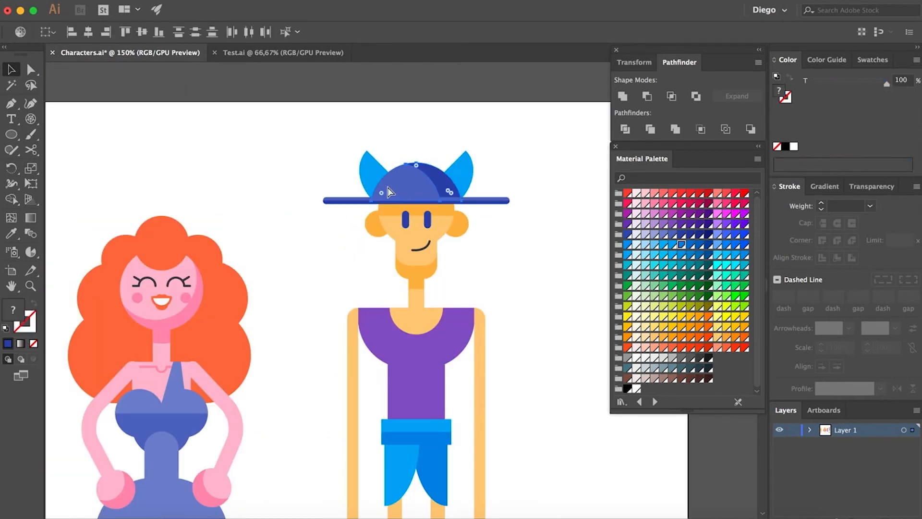
pyautogui.scroll(-2, 324, 149)
pyautogui.scroll(-2, 324, 149)
pyautogui.moveTo(336, 159); pyautogui.dragTo(461, 442)
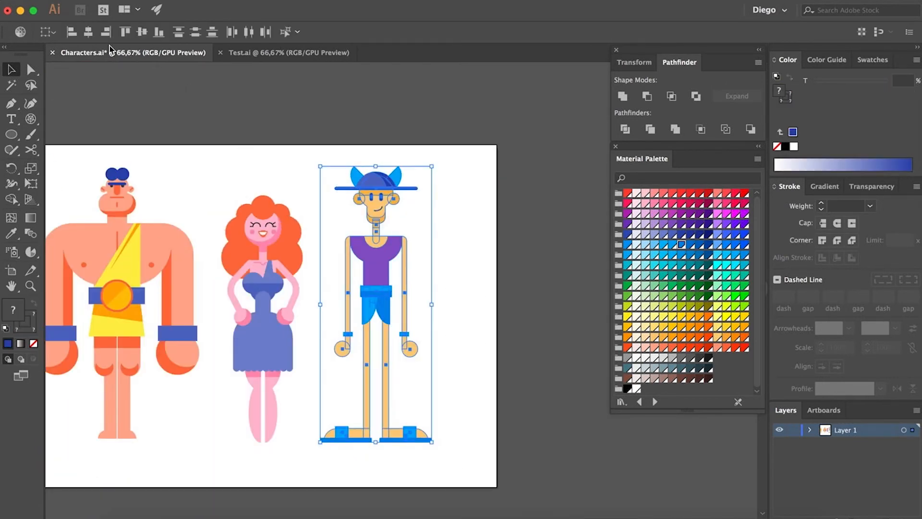
pyautogui.click(491, 269)
# Draw a narrow vertical nose bar between the eyes and fill it with the shadow's Orange 300
pyautogui.scroll(6, 399, 199)
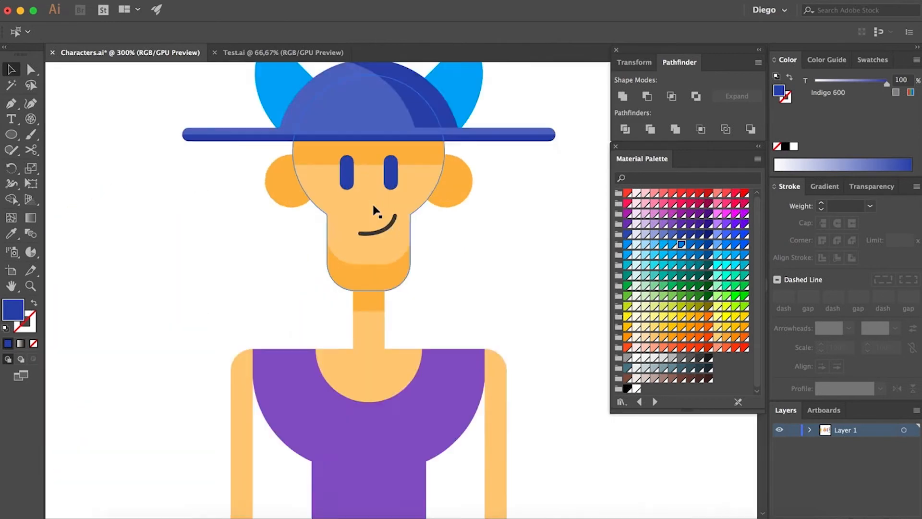
pyautogui.press('m')
pyautogui.moveTo(363, 202)
pyautogui.mouseDown()
pyautogui.moveTo(390, 102)
pyautogui.moveTo(369, 166)
pyautogui.mouseUp()
pyautogui.press('a')
pyautogui.press('i')
pyautogui.click(451, 109)
# Round the lower end of the nose and stack it beneath the hat brim so it joins the forehead shadow
pyautogui.press('a')
pyautogui.moveTo(377, 251); pyautogui.dragTo(369, 185)
pyautogui.press('super+x')
pyautogui.click(367, 117)
pyautogui.press('super+f')
pyautogui.click(508, 271)
pyautogui.scroll(-1, 507, 271)
pyautogui.scroll(-1, 509, 274)
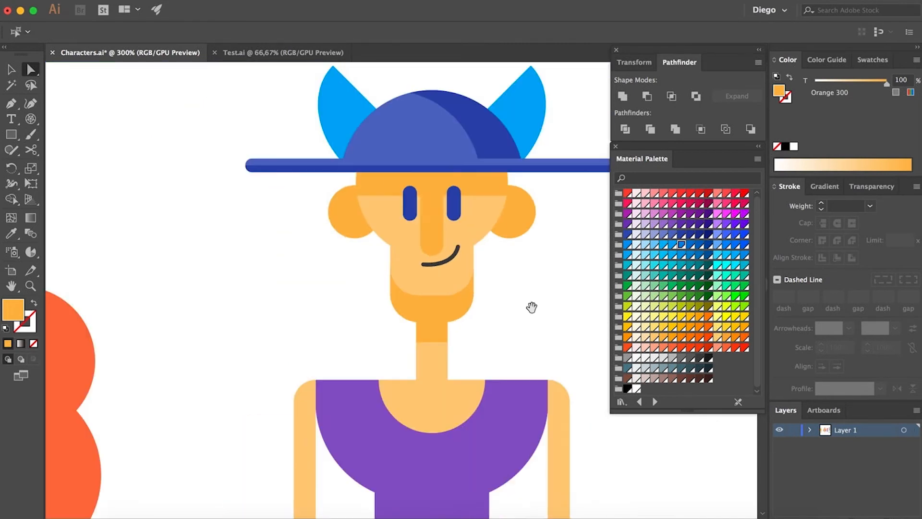
# Move both eyes behind the forehead shadow so their upper ends are covered
pyautogui.moveTo(532, 307); pyautogui.dragTo(514, 298)
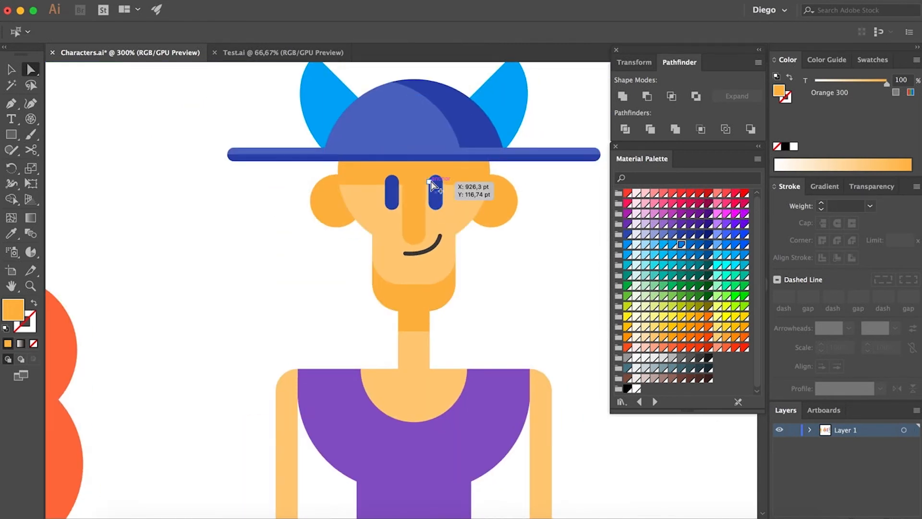
pyautogui.scroll(2, 431, 181)
pyautogui.click(356, 205)
pyautogui.keyDown('shift'); pyautogui.click(443, 204); pyautogui.keyUp('shift')
pyautogui.press('super+x')
pyautogui.click(458, 172)
pyautogui.press('super+b')
pyautogui.click(574, 349)
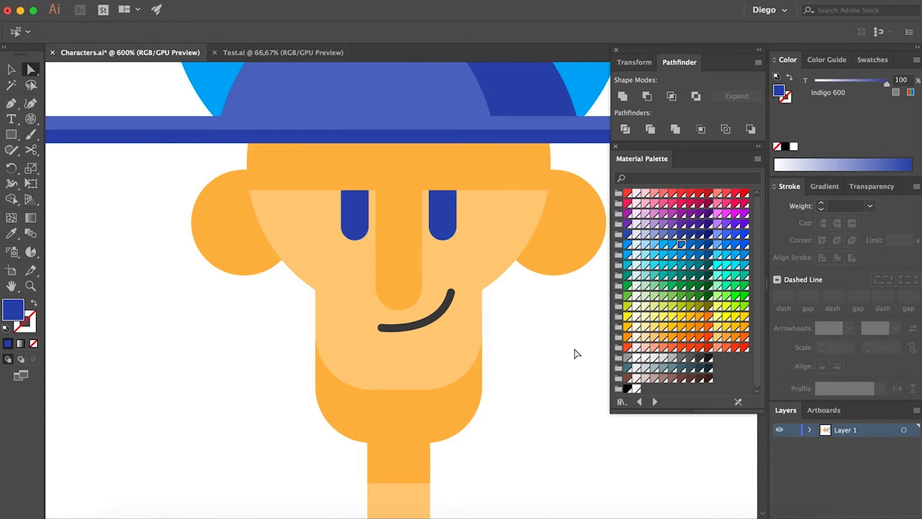
# Group the winged hat's pieces without the nose and move the hat slightly lower on the head
pyautogui.moveTo(577, 354); pyautogui.dragTo(490, 330)
pyautogui.scroll(-3, 492, 330)
pyautogui.scroll(2, 532, 367)
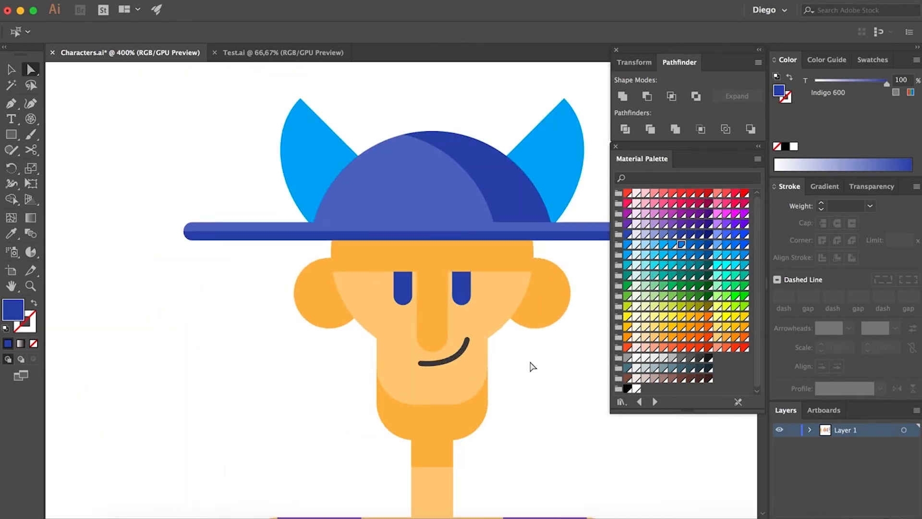
pyautogui.scroll(-3, 531, 367)
pyautogui.moveTo(552, 379); pyautogui.dragTo(446, 321)
pyautogui.press('v')
pyautogui.click(445, 256)
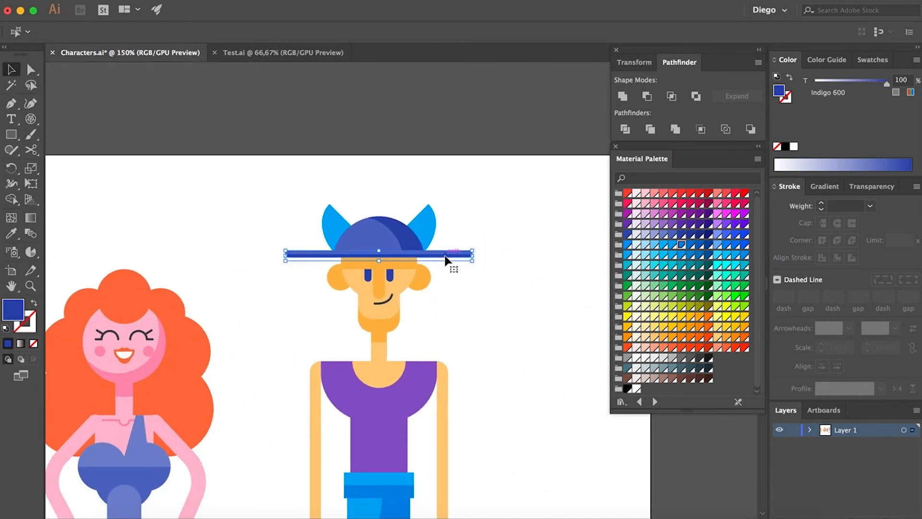
pyautogui.moveTo(489, 182); pyautogui.dragTo(291, 260)
pyautogui.keyDown('shift'); pyautogui.click(363, 286); pyautogui.keyUp('shift')
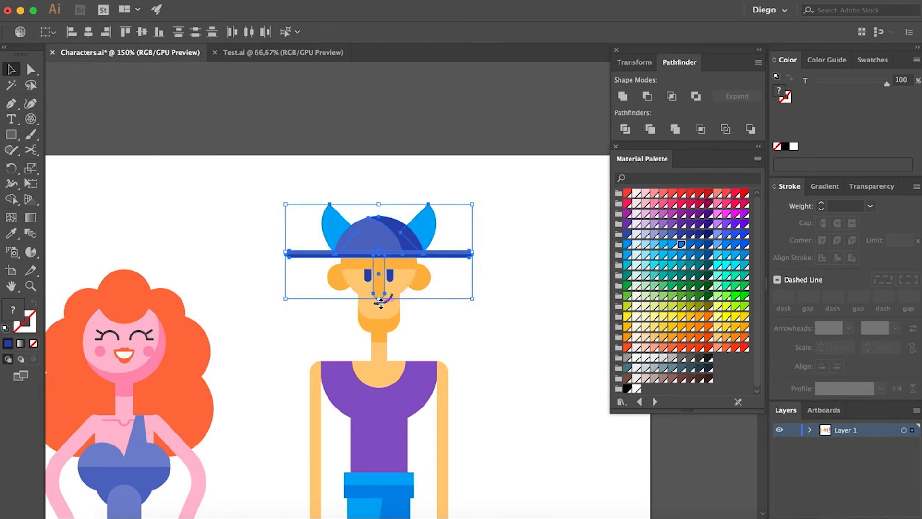
pyautogui.keyDown('shift'); pyautogui.click(382, 287); pyautogui.keyUp('shift')
pyautogui.press('super+g')
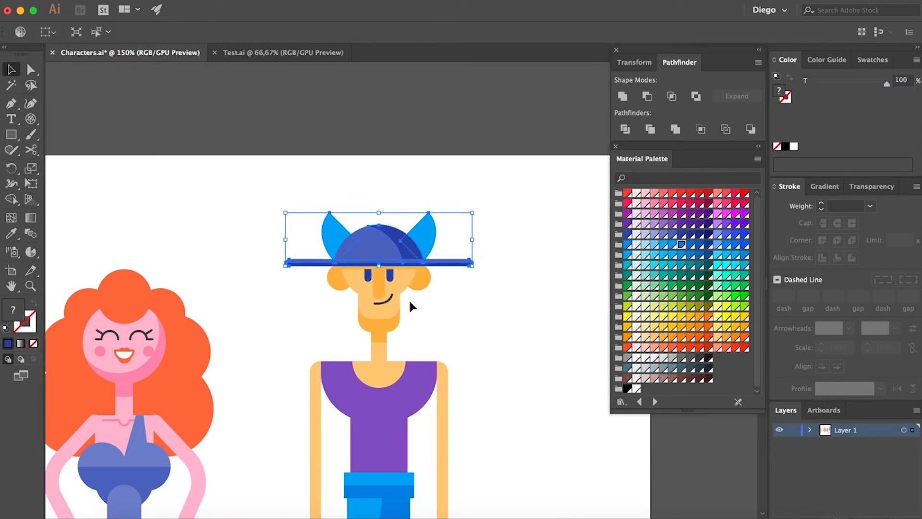
# Enlarge the winged hat slightly, keeping it centred on the head
pyautogui.moveTo(472, 256); pyautogui.dragTo(481, 259)
pyautogui.click(509, 317)
pyautogui.moveTo(507, 312); pyautogui.dragTo(477, 215)
pyautogui.scroll(-1, 476, 215)
pyautogui.moveTo(500, 267); pyautogui.dragTo(469, 222)
pyautogui.scroll(-1, 469, 222)
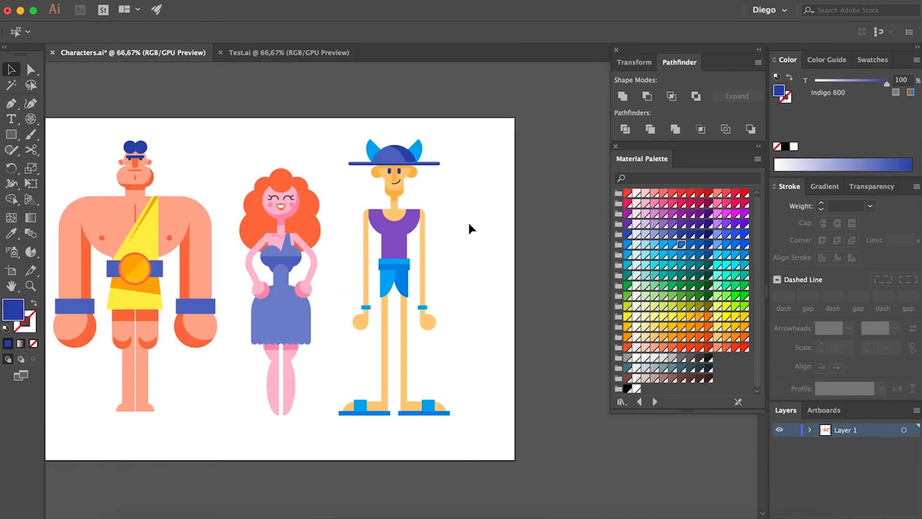
# Recolour the nose and the forehead shadow with Amber 700
pyautogui.press('a')
pyautogui.scroll(2, 398, 177)
pyautogui.click(390, 179)
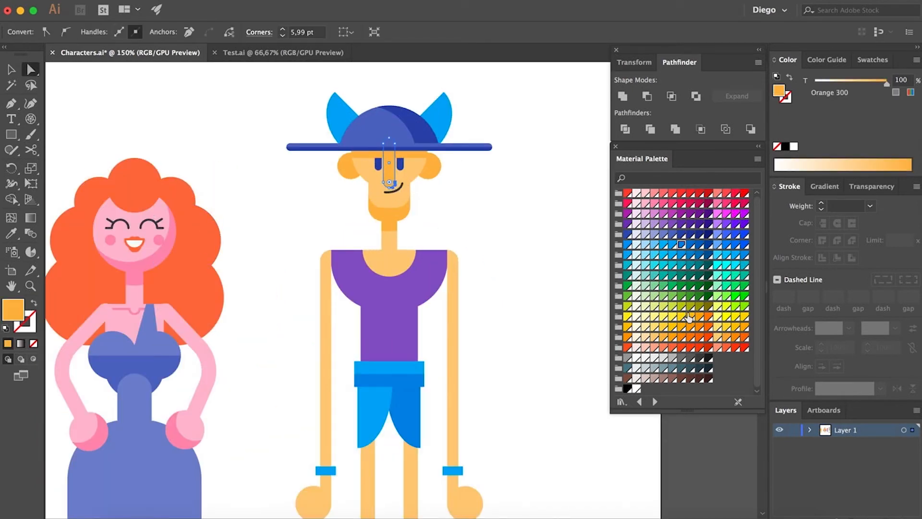
pyautogui.click(691, 328)
pyautogui.scroll(2, 572, 316)
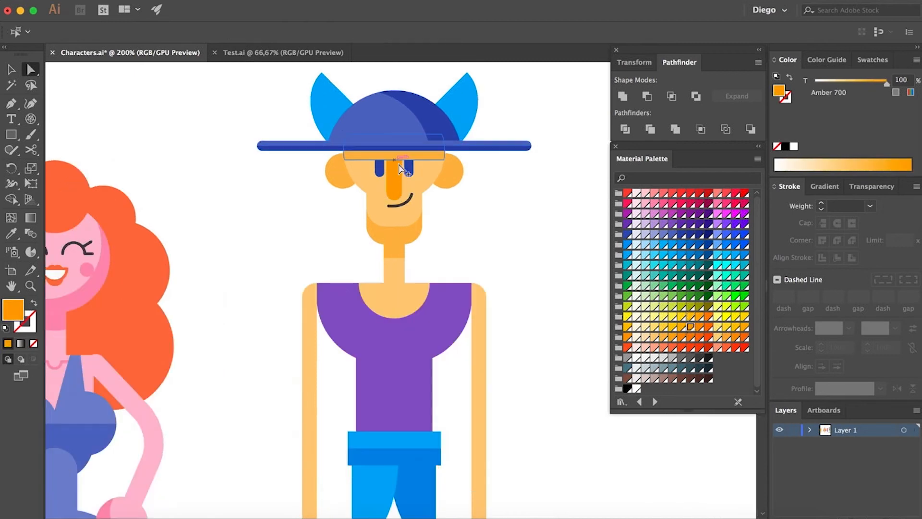
pyautogui.click(561, 269)
# Recolour both ears with the nose's Amber 700
pyautogui.click(486, 198)
pyautogui.keyDown('shift'); pyautogui.click(310, 186); pyautogui.keyUp('shift')
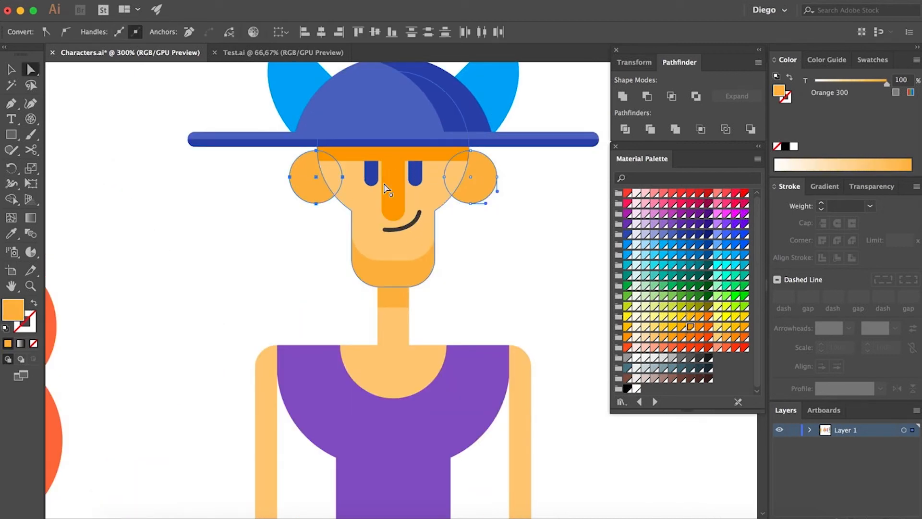
pyautogui.press('i')
pyautogui.click(395, 183)
# Bring both eyes back in front of the forehead shadow
pyautogui.press('a')
pyautogui.click(372, 176)
pyautogui.keyDown('shift'); pyautogui.click(416, 176); pyautogui.keyUp('shift')
pyautogui.press('Delete')
pyautogui.press('super+z')
pyautogui.click(538, 257)
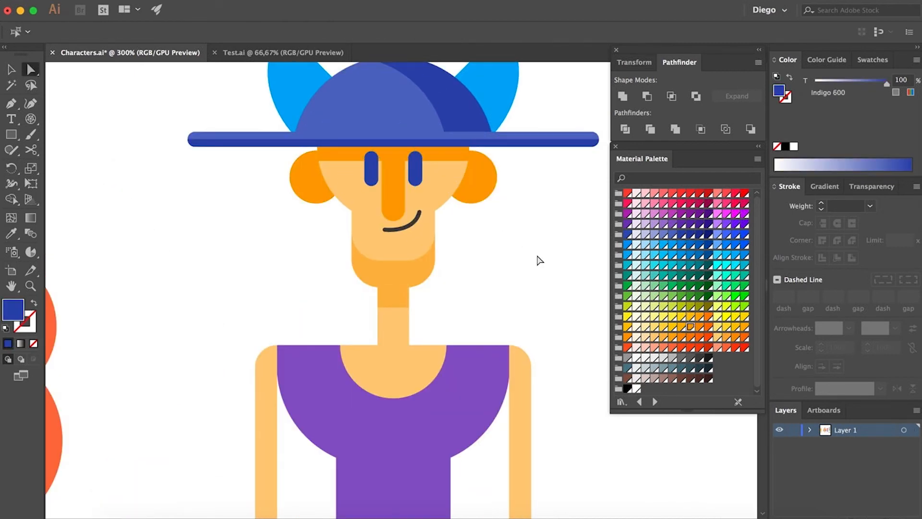
# Recolour the chin shadow and the neck shadow with the ears' Amber 700
pyautogui.click(425, 270)
pyautogui.press('i')
pyautogui.click(463, 194)
pyautogui.press('a')
pyautogui.click(403, 302)
pyautogui.press('i')
pyautogui.press('super+0')
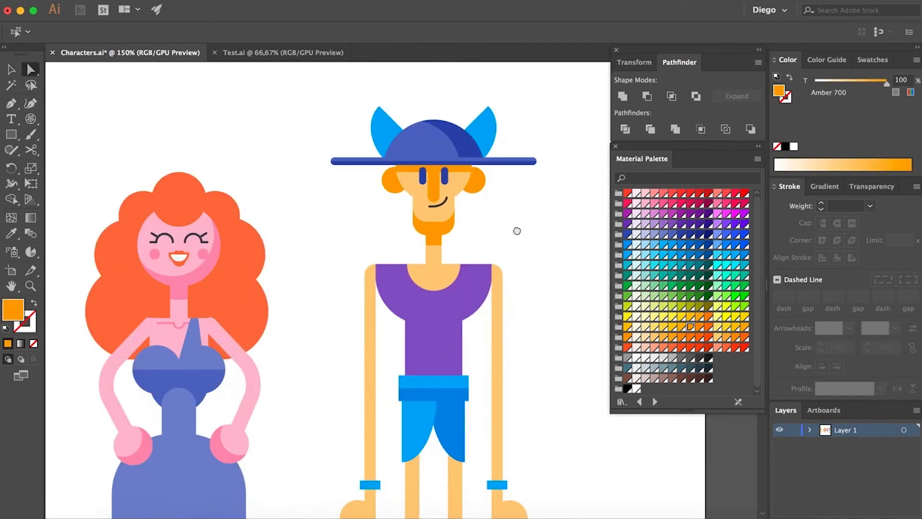
# Duplicate both leg pieces of the blue shorts about 24 pt straight down over the character's legs
pyautogui.scroll(3, 463, 327)
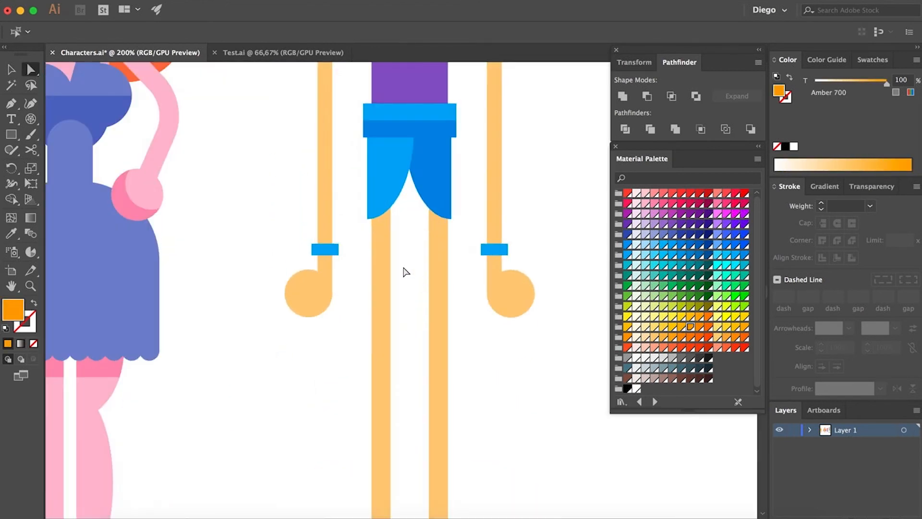
pyautogui.moveTo(386, 191); pyautogui.dragTo(386, 220)
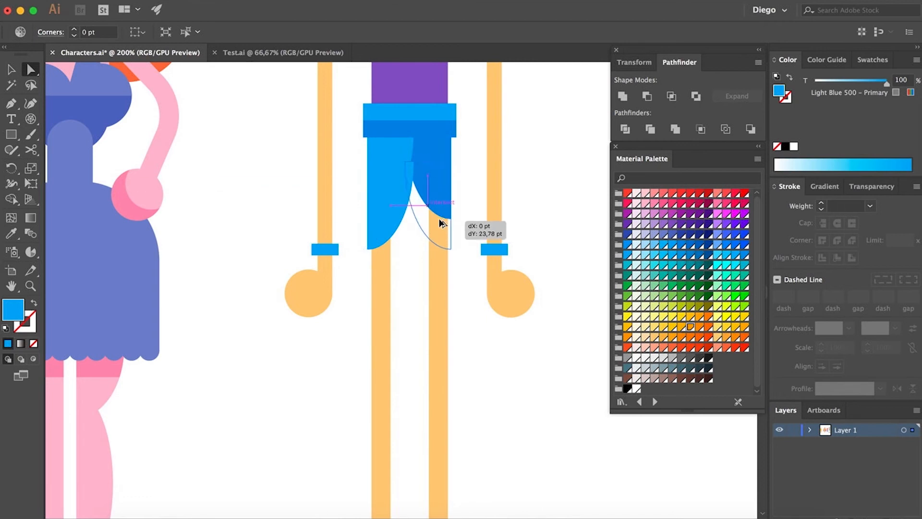
pyautogui.moveTo(441, 223); pyautogui.dragTo(441, 224)
# Intersect each lowered shorts copy with the leg beneath it to form two thigh shadow shapes
pyautogui.click(382, 259)
pyautogui.keyDown('shift'); pyautogui.click(397, 206); pyautogui.keyUp('shift')
pyautogui.click(672, 96)
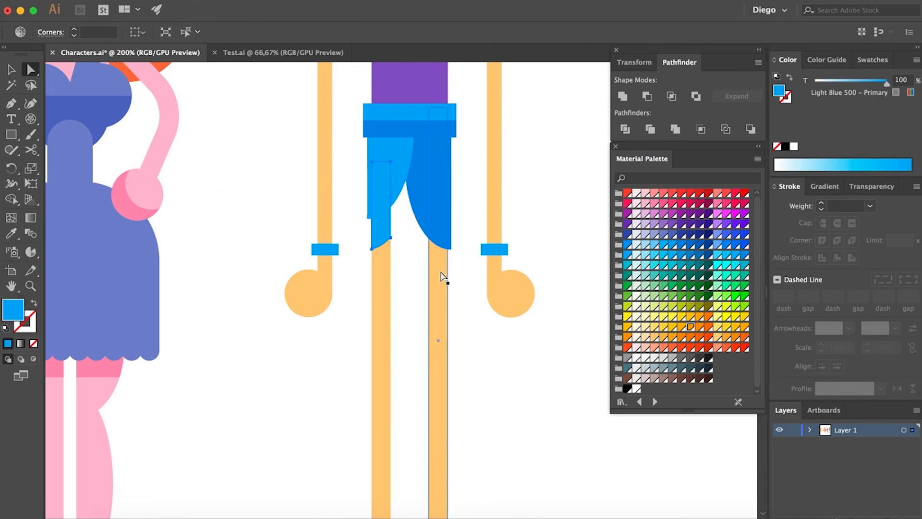
pyautogui.click(441, 274)
pyautogui.keyDown('shift'); pyautogui.click(432, 222); pyautogui.keyUp('shift')
pyautogui.click(671, 96)
# Recolour both thigh shadows with the neck shadow's Amber 700
pyautogui.keyDown('shift'); pyautogui.click(389, 233); pyautogui.keyUp('shift')
pyautogui.scroll(-2, 390, 235)
pyautogui.press('i')
pyautogui.click(406, 72)
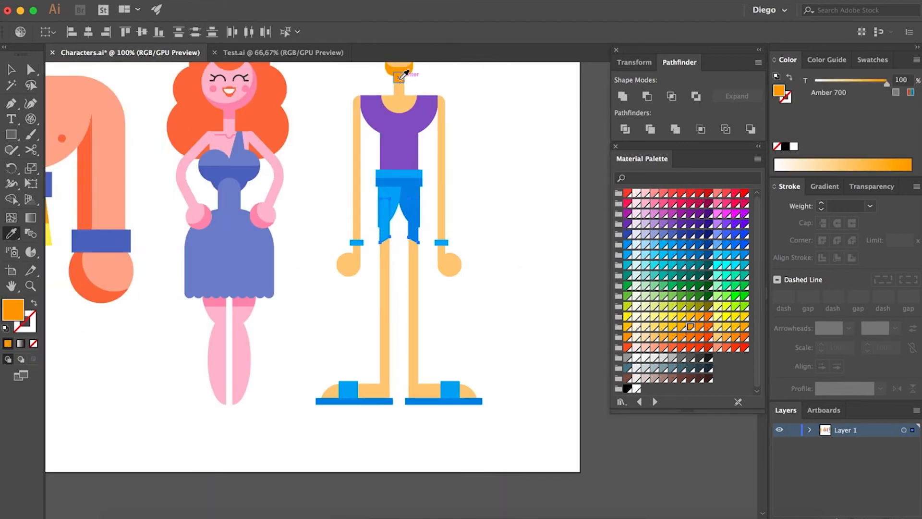
pyautogui.press('a')
# Send the thigh shadows to the back, and place both legs behind them
pyautogui.scroll(2, 395, 237)
pyautogui.press('super+shift+bracketleft')
pyautogui.click(375, 257)
pyautogui.keyDown('shift'); pyautogui.click(432, 255); pyautogui.keyUp('shift')
pyautogui.press('super+shift+bracketleft')
pyautogui.click(500, 347)
# Build an Amber 700 shadow on the left arm by intersecting a lowered wristband copy with it, and place it behind the wristband
pyautogui.scroll(2, 348, 276)
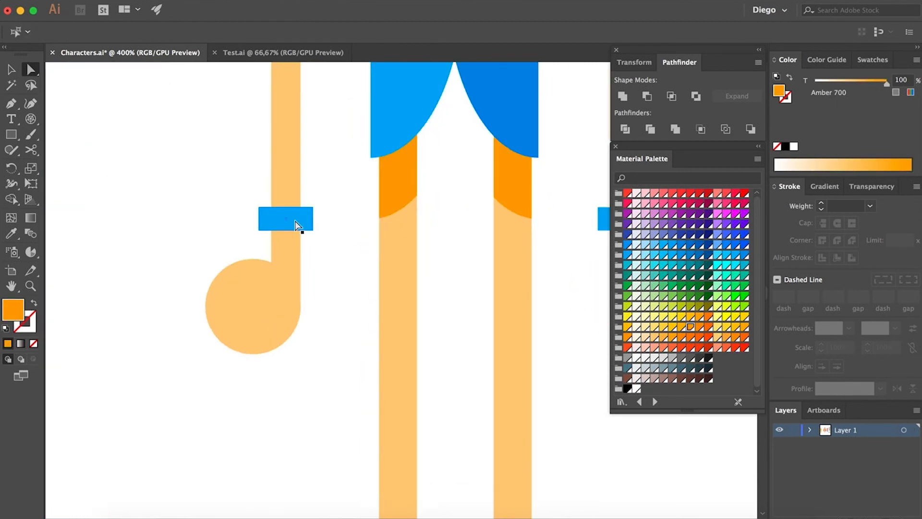
pyautogui.moveTo(295, 223); pyautogui.dragTo(295, 235)
pyautogui.click(291, 266)
pyautogui.keyDown('shift'); pyautogui.click(290, 240); pyautogui.keyUp('shift')
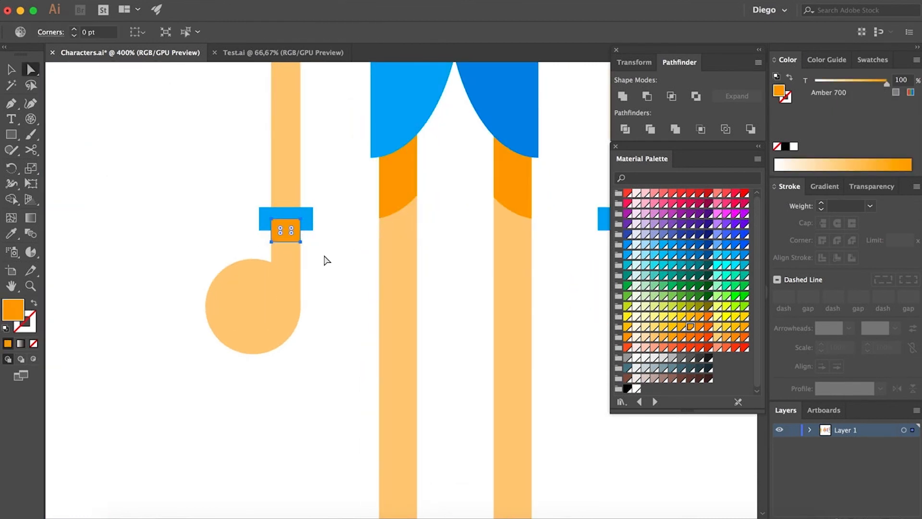
pyautogui.press('super+bracketleft')
# Duplicate the wristband shadow horizontally onto the other wrist
pyautogui.moveTo(333, 276); pyautogui.dragTo(173, 269)
pyautogui.moveTo(127, 230); pyautogui.dragTo(466, 229)
pyautogui.scroll(-2, 538, 224)
# Cut a crescent shadow along the lower edge of the left hand using offset circle copies, and recolour it Amber 700
pyautogui.scroll(2, 317, 262)
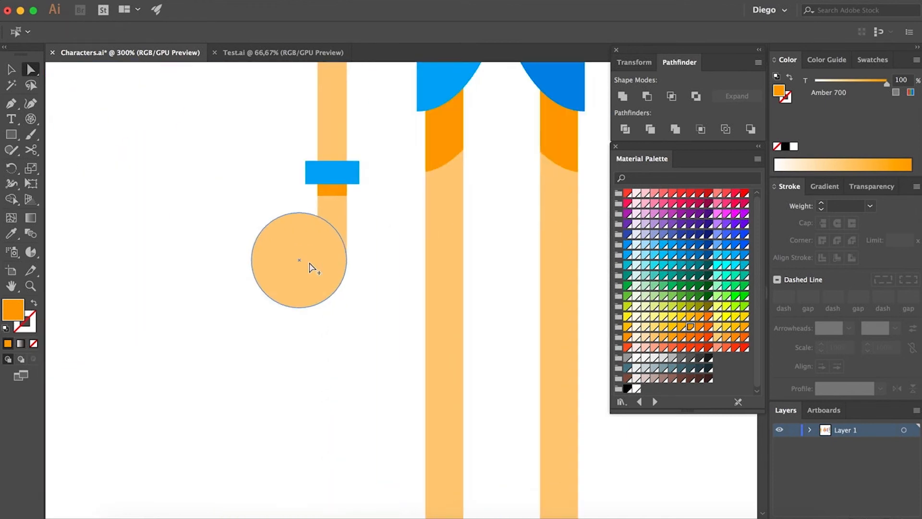
pyautogui.moveTo(286, 269); pyautogui.dragTo(298, 240)
pyautogui.keyDown('shift'); pyautogui.click(276, 287); pyautogui.keyUp('shift')
pyautogui.press('super+4')
pyautogui.press('i')
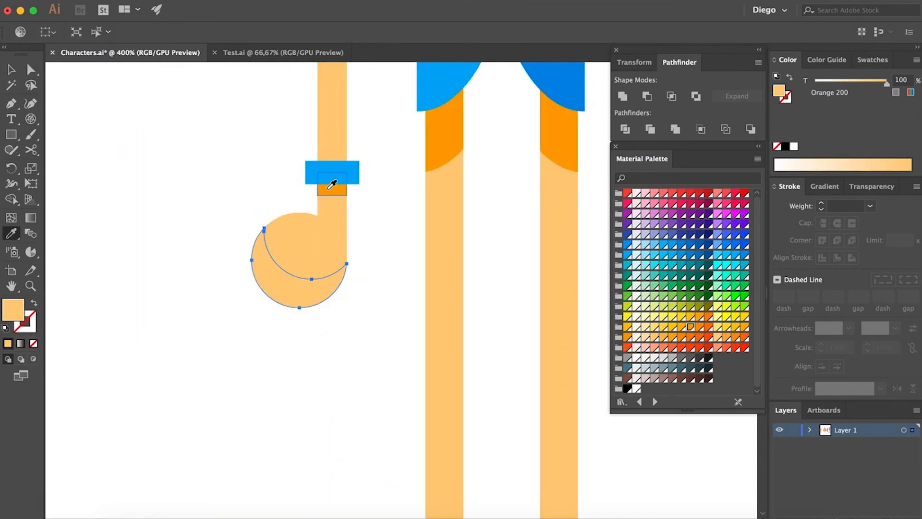
pyautogui.click(332, 189)
pyautogui.press('a')
pyautogui.click(331, 362)
# Copy the crescent shadow onto the right hand and mirror it to follow that hand's outer edge
pyautogui.scroll(-1, 331, 363)
pyautogui.moveTo(334, 366); pyautogui.dragTo(230, 369)
pyautogui.moveTo(205, 311); pyautogui.dragTo(508, 311)
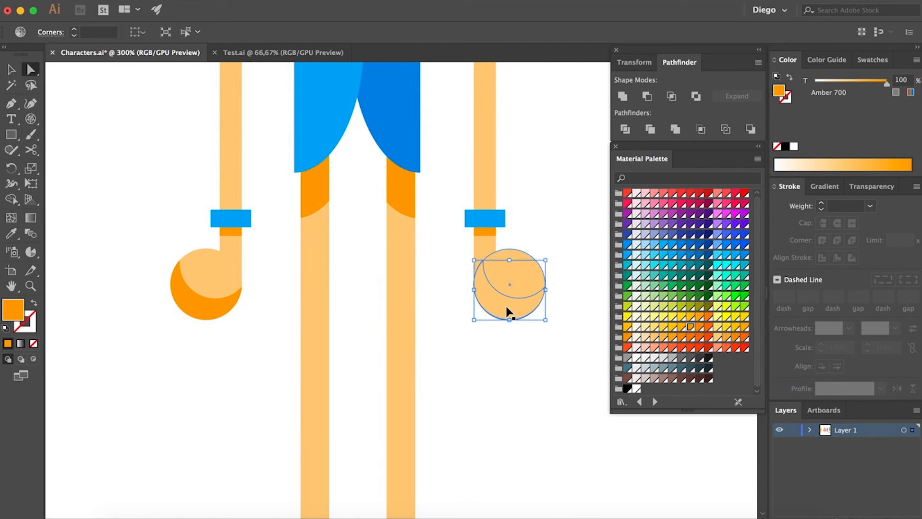
pyautogui.press('super+x')
pyautogui.press('super+f')
pyautogui.click(536, 345)
pyautogui.scroll(-4, 537, 344)
pyautogui.scroll(8, 539, 338)
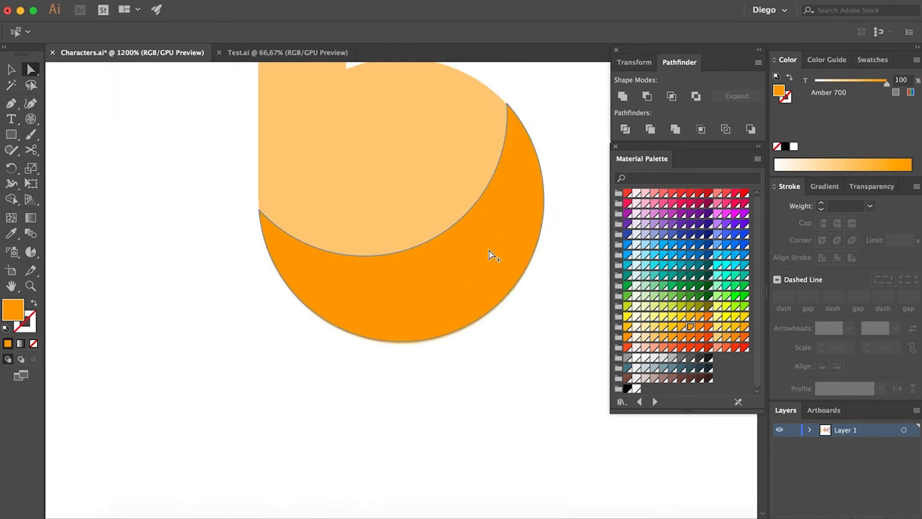
# Replace the right hand's copied shadow with a crescent cut from the hand circle, coloured Amber 700
pyautogui.moveTo(494, 244); pyautogui.dragTo(410, 193)
pyautogui.press('Delete')
pyautogui.click(448, 288)
pyautogui.keyDown('shift'); pyautogui.click(407, 221); pyautogui.keyUp('shift')
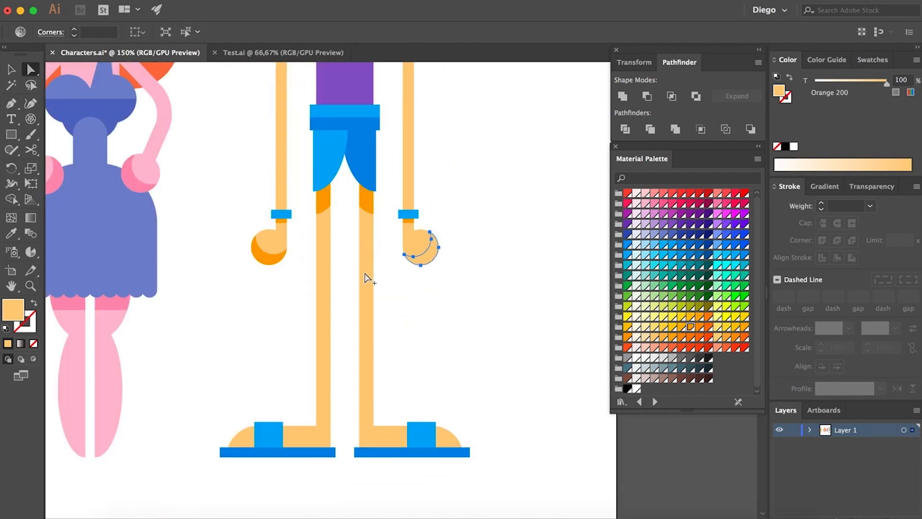
pyautogui.click(269, 310)
pyautogui.moveTo(264, 314); pyautogui.dragTo(251, 478)
pyautogui.moveTo(227, 303); pyautogui.dragTo(226, 354)
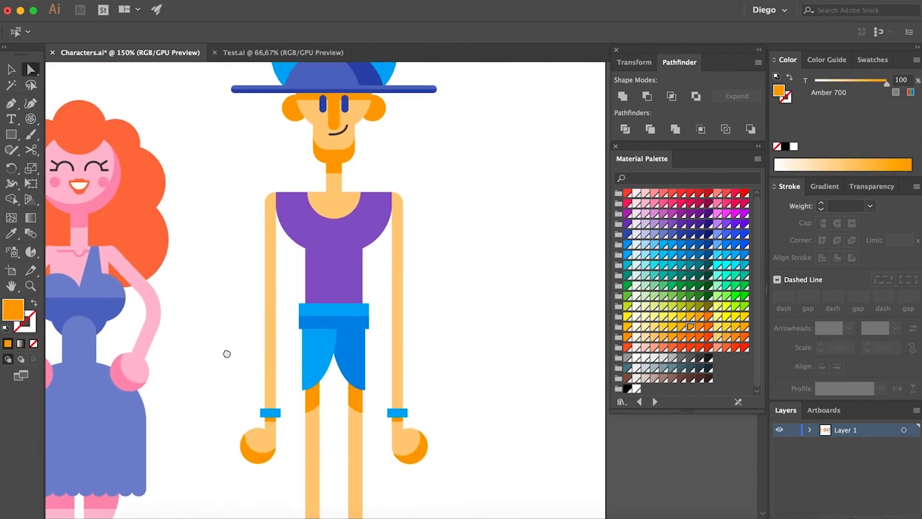
# Draw a short horizontal collarbone line inside the shirt's neckline and give it an Amber 700 stroke without fill
pyautogui.scroll(6, 334, 201)
pyautogui.scroll(-3, 330, 210)
pyautogui.moveTo(31, 119); pyautogui.dragTo(72, 119)
pyautogui.moveTo(301, 201); pyautogui.dragTo(310, 200)
pyautogui.press('i')
pyautogui.click(319, 95)
pyautogui.hotkey('shift', 'x')
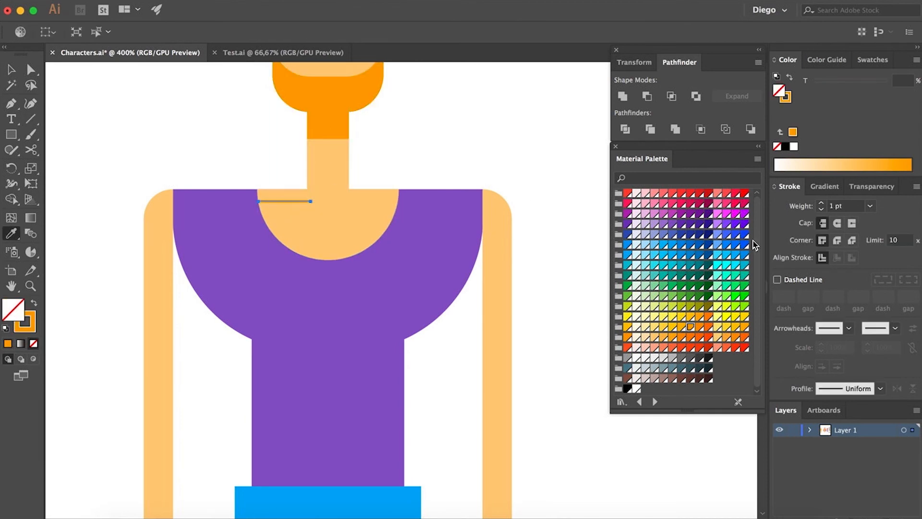
# Adjust the length and position of the collarbone line below the neck
pyautogui.press('super+minus')
pyautogui.click(559, 157)
pyautogui.moveTo(226, 225); pyautogui.dragTo(263, 227)
pyautogui.scroll(3, 376, 201)
pyautogui.moveTo(371, 193); pyautogui.dragTo(381, 193)
pyautogui.click(370, 149)
pyautogui.moveTo(370, 149); pyautogui.dragTo(207, 154)
# Duplicate the collarbone line to the other side of the neck and nudge it into a symmetrical position
pyautogui.press('v')
pyautogui.moveTo(288, 197); pyautogui.dragTo(395, 211)
pyautogui.press('Right')
pyautogui.press('Right')
pyautogui.press('Right')
pyautogui.press('Right')
pyautogui.press('Left')
pyautogui.scroll(2, 399, 185)
pyautogui.click(417, 133)
pyautogui.scroll(-5, 425, 127)
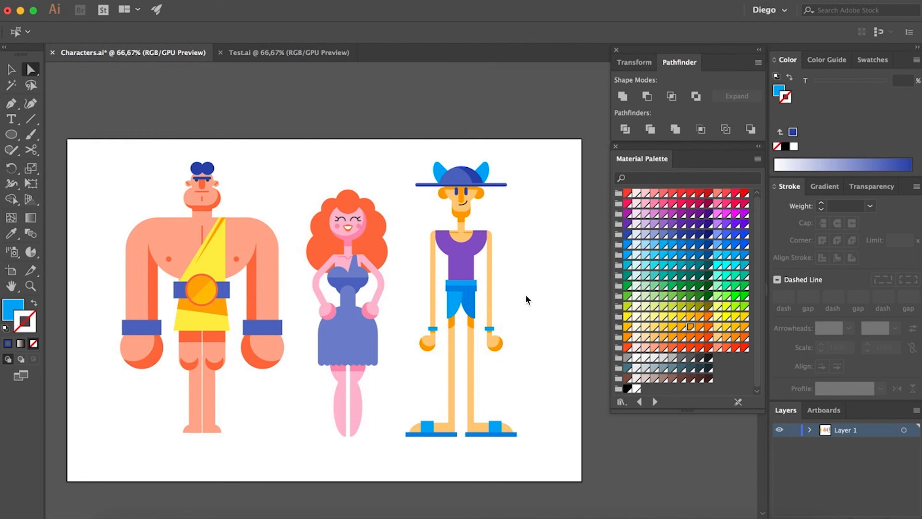
# Duplicate the whole thin character onto the empty canvas beside the artboard
pyautogui.moveTo(530, 311); pyautogui.dragTo(397, 275)
pyautogui.press('v')
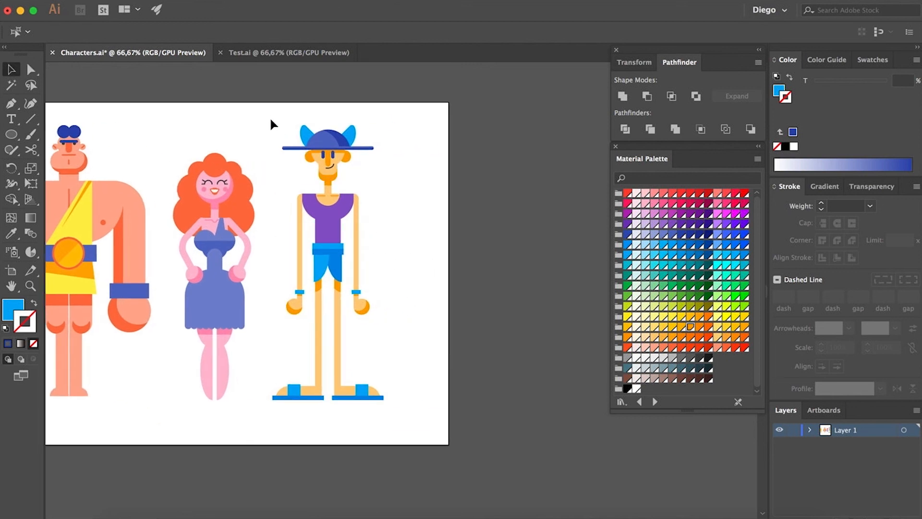
pyautogui.moveTo(366, 372); pyautogui.dragTo(397, 428)
pyautogui.moveTo(355, 391); pyautogui.dragTo(557, 392)
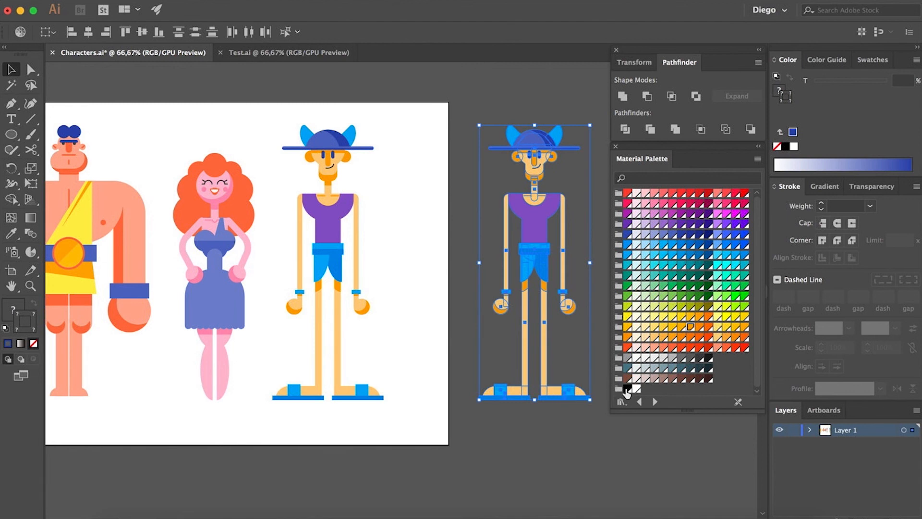
# Turn the duplicated character into a solid silhouette by setting its fills and strokes to black (000000)
pyautogui.click(627, 389)
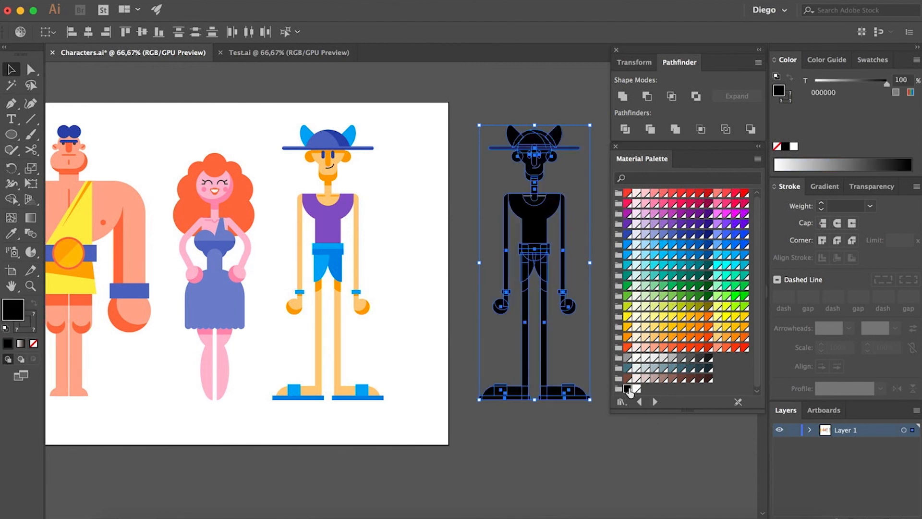
pyautogui.click(581, 456)
pyautogui.hscroll(5, 552, 461)
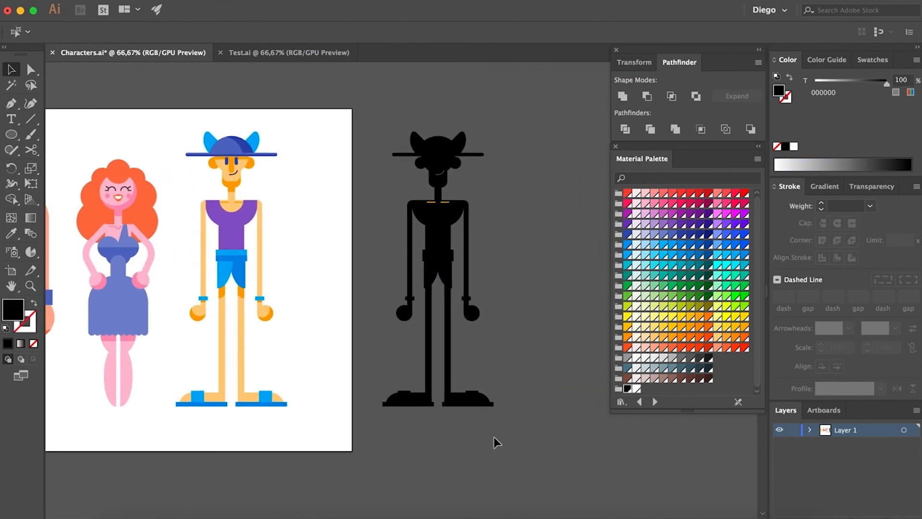
pyautogui.moveTo(509, 443); pyautogui.dragTo(510, 442)
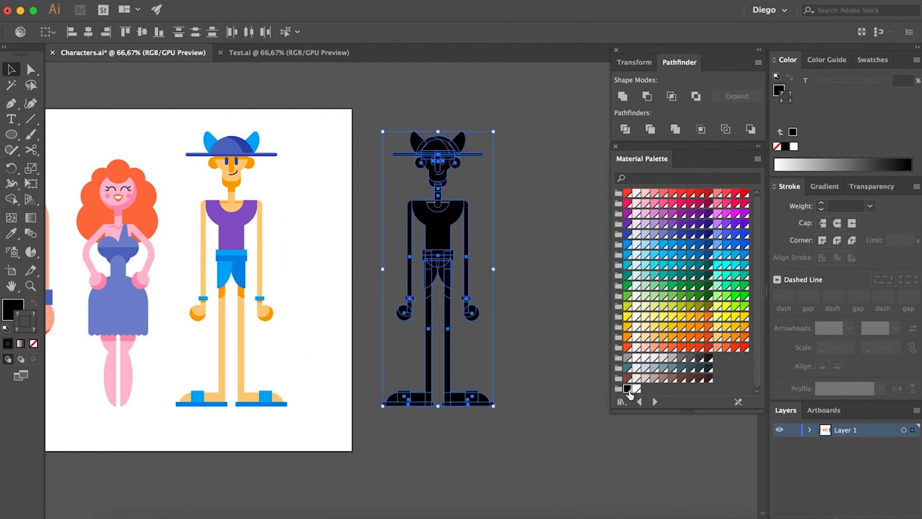
pyautogui.click(555, 443)
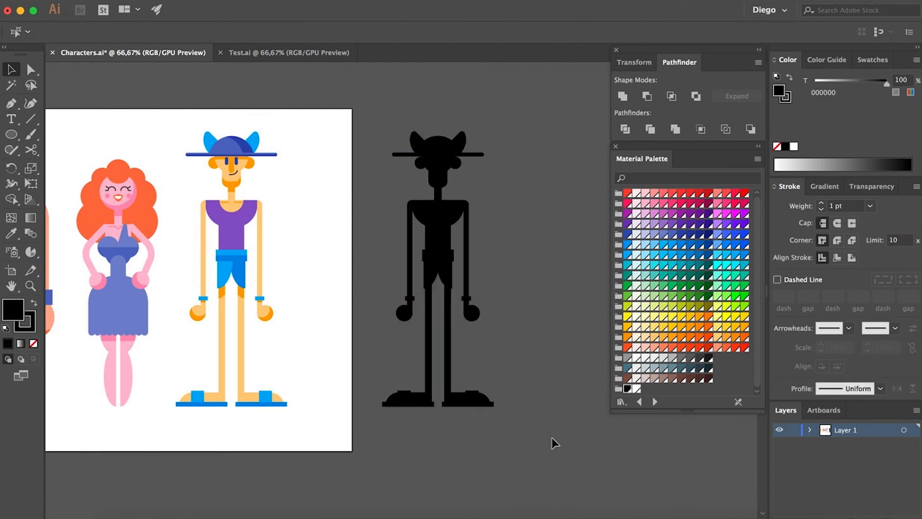